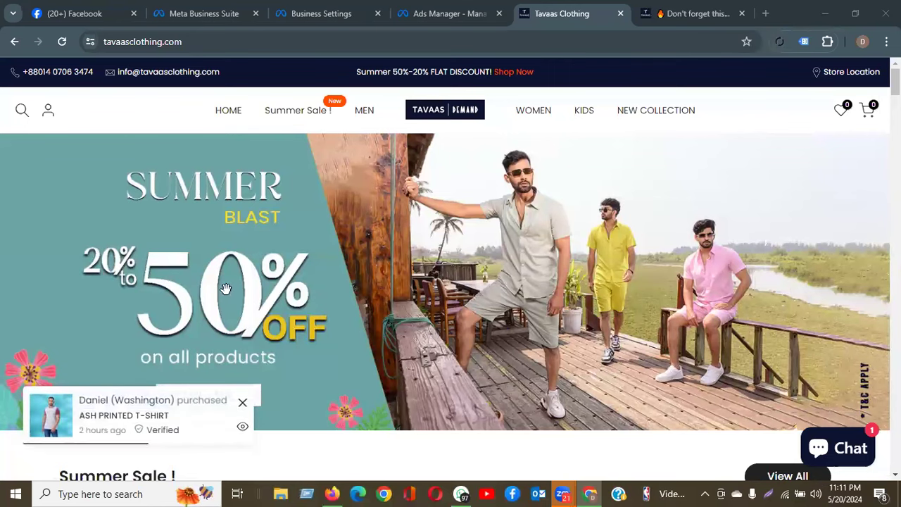
- Look through the Tavaas Clothing home page, examining its web address, Summer Sale, New Collection, Kabli Set and Panjabi sections
scroll(362, 324, "down", 2)
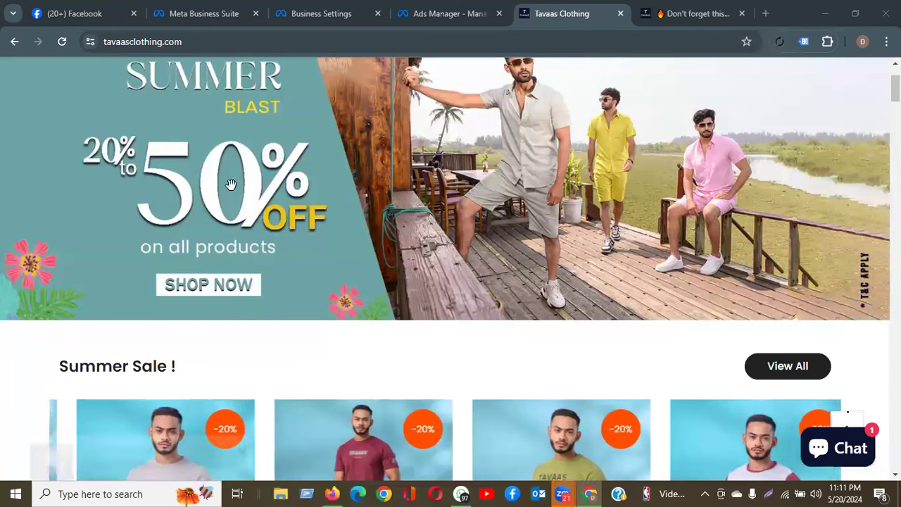
scroll(238, 238, "down", 2)
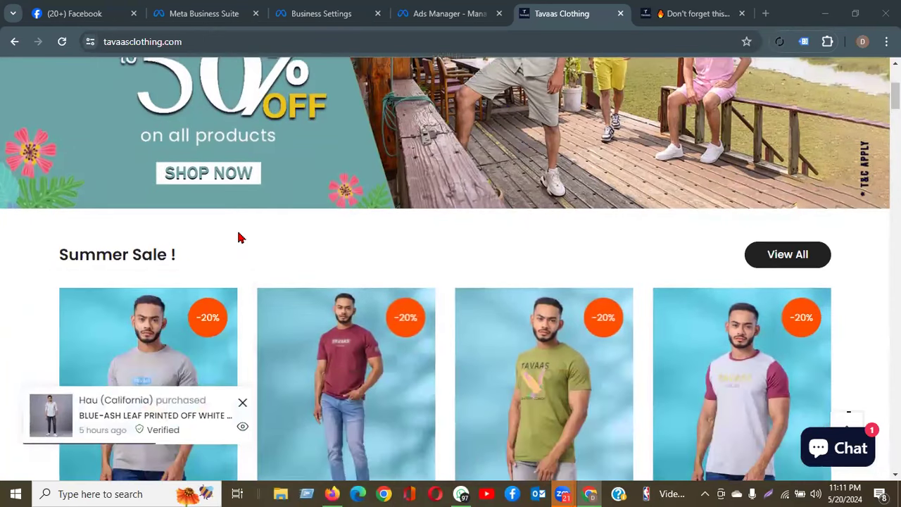
scroll(238, 238, "down", 7)
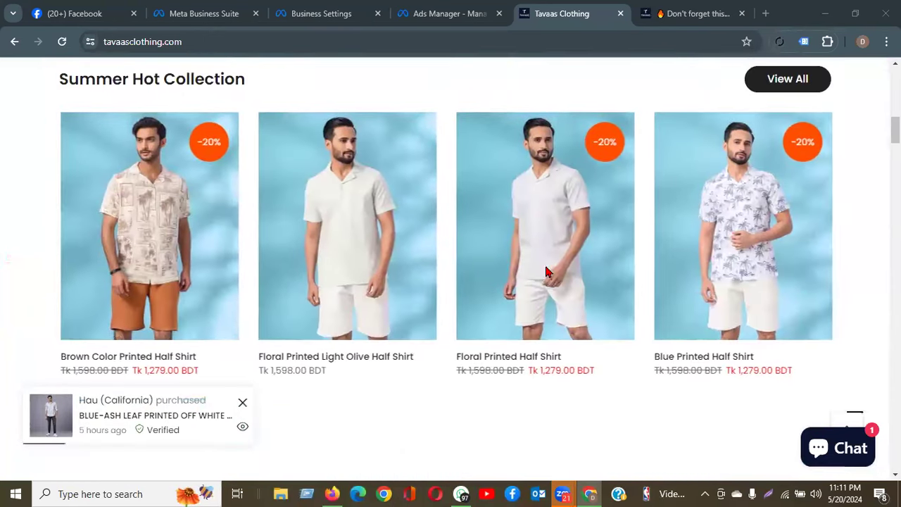
scroll(546, 271, "down", 2)
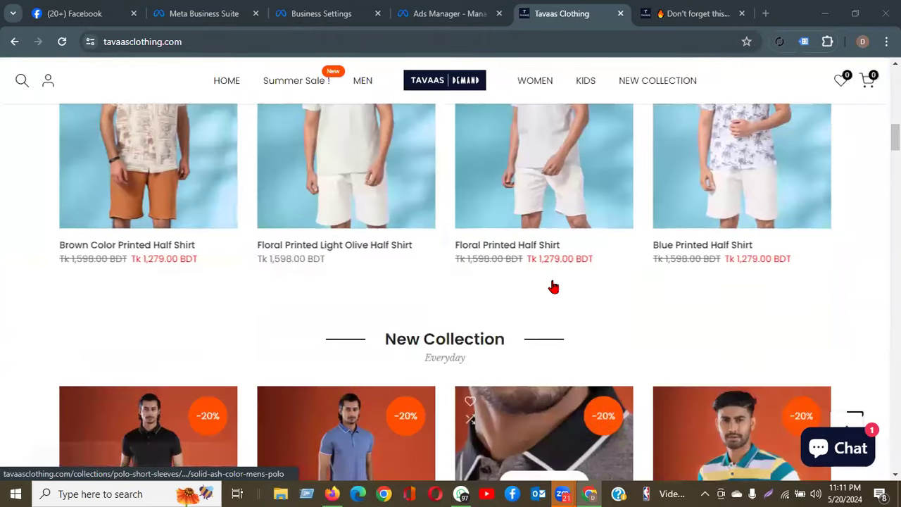
scroll(554, 287, "down", 9)
scroll(552, 288, "down", 8)
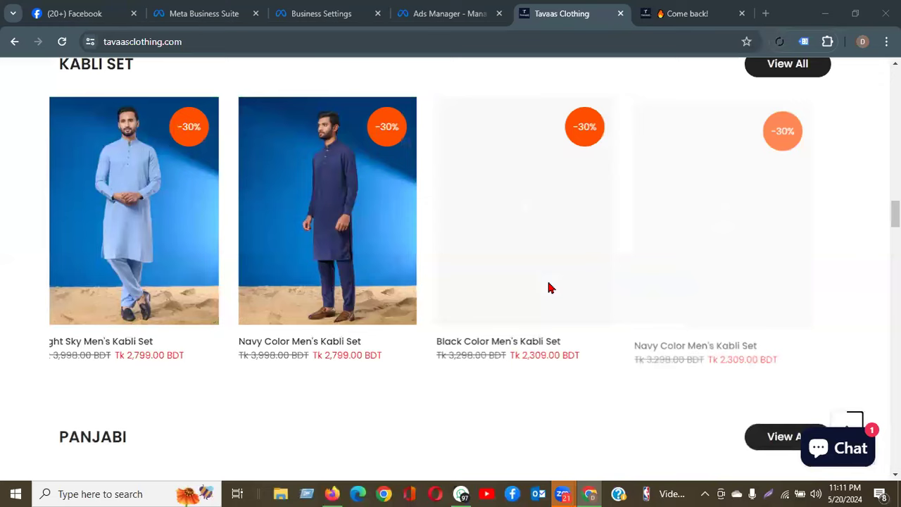
scroll(551, 288, "down", 7)
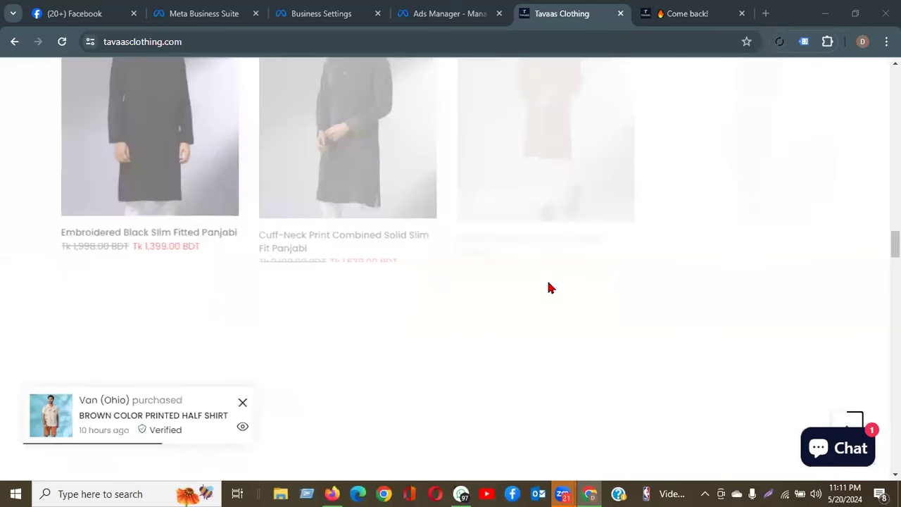
scroll(537, 284, "up", 10)
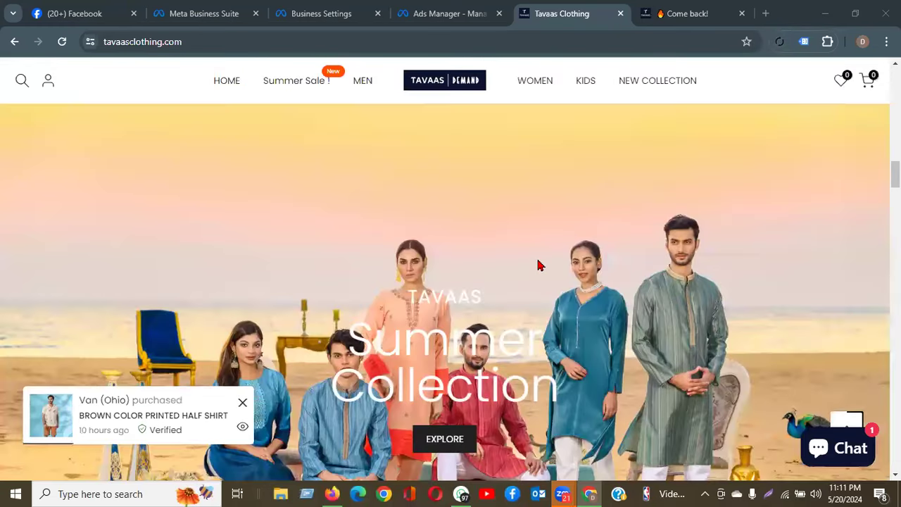
scroll(537, 266, "up", 5)
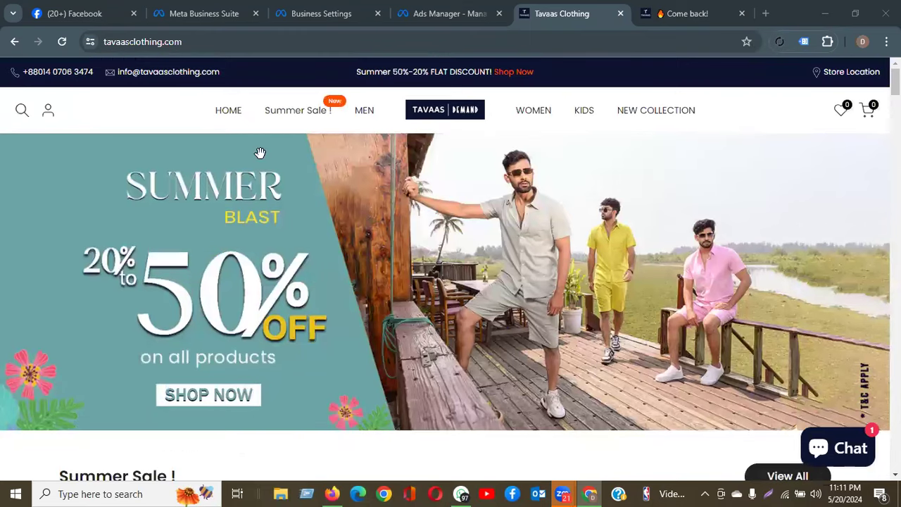
left_click(194, 41)
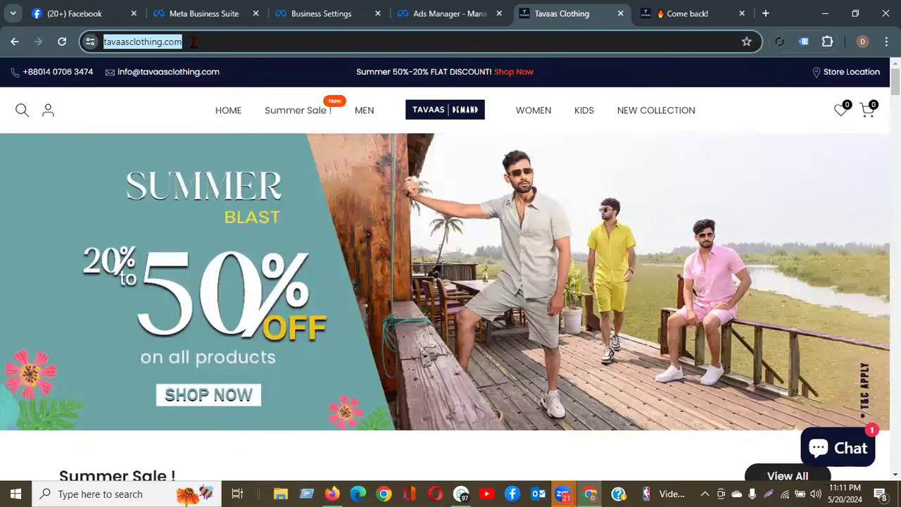
scroll(436, 321, "down", 1)
scroll(437, 321, "down", 5)
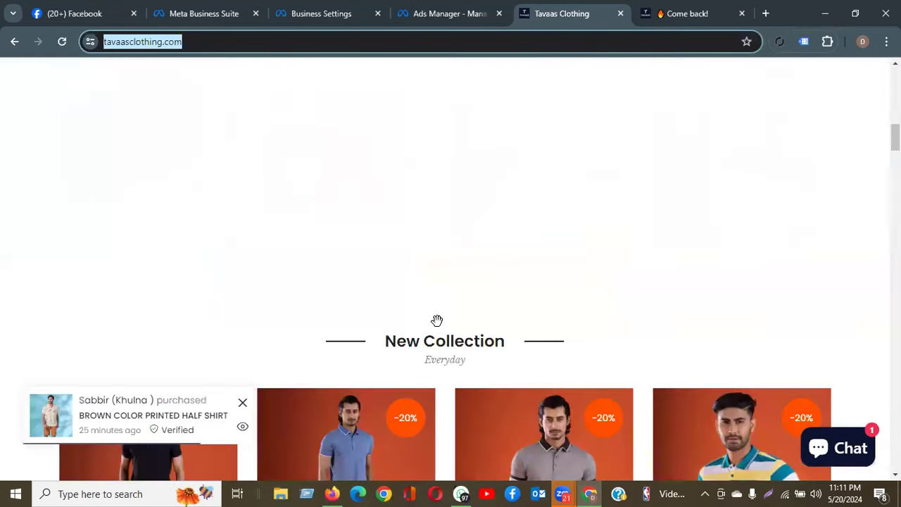
scroll(437, 320, "up", 3)
scroll(433, 321, "up", 3)
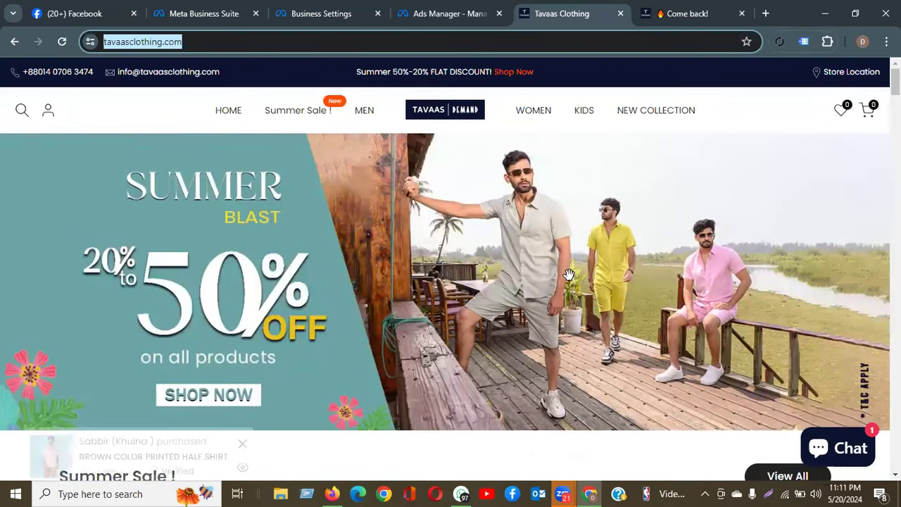
- Show the Ash Printed T-Shirt product page that is already open and select its full web address
scroll(179, 156, "down", 10)
right_click(178, 153)
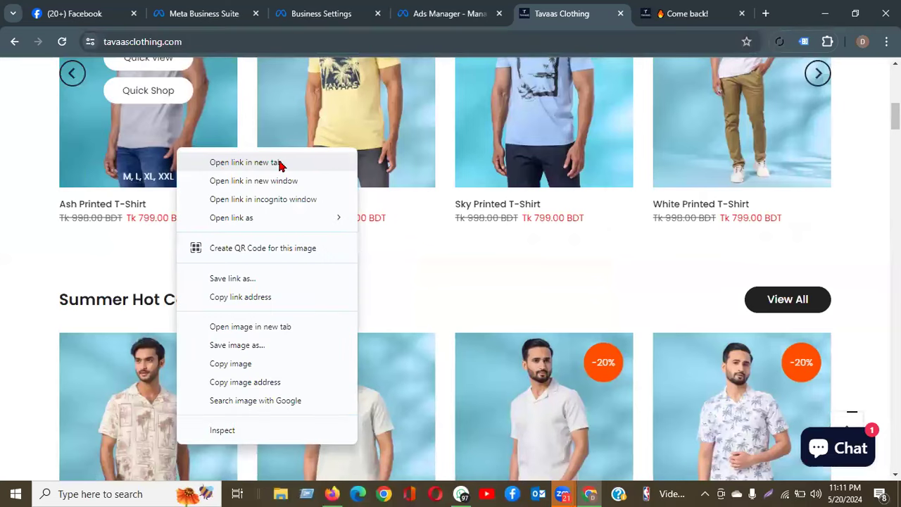
left_click(431, 238)
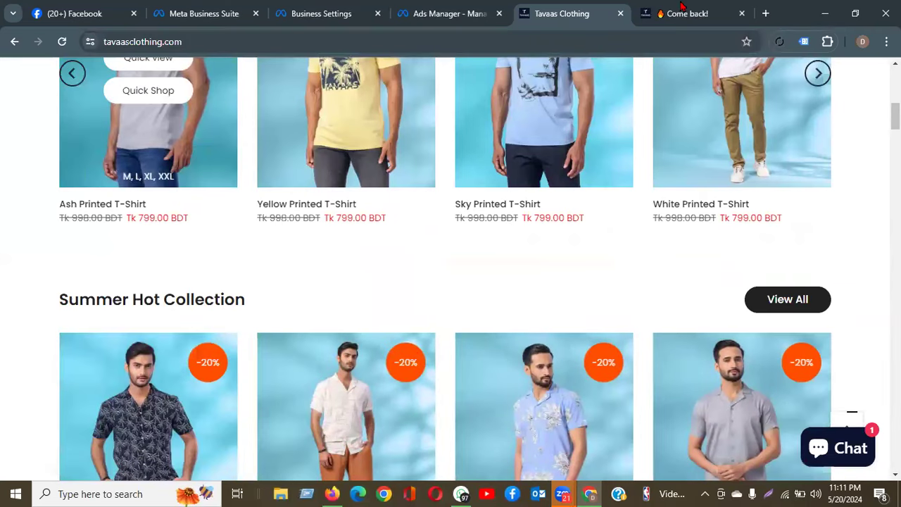
left_click(682, 7)
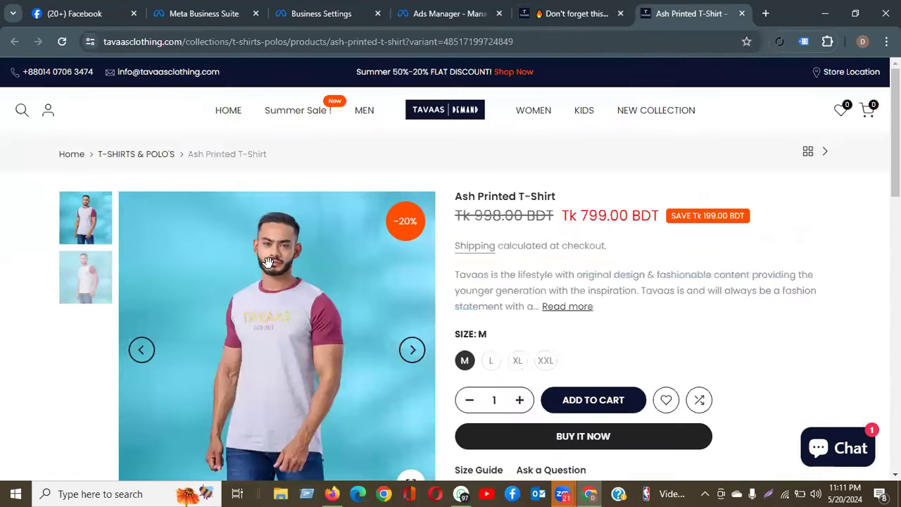
left_click(229, 36)
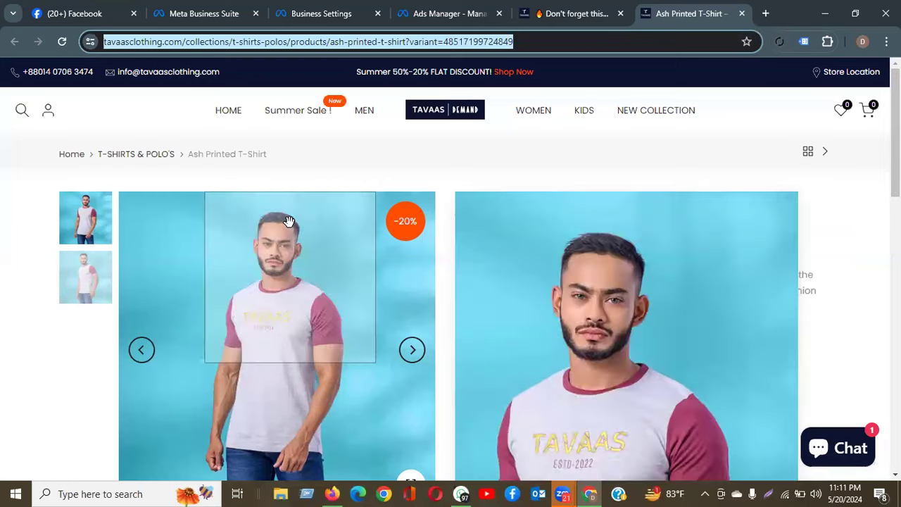
- Look over the Business Settings navigation sections, and return to the Ash Printed T-Shirt product page
left_click(337, 8)
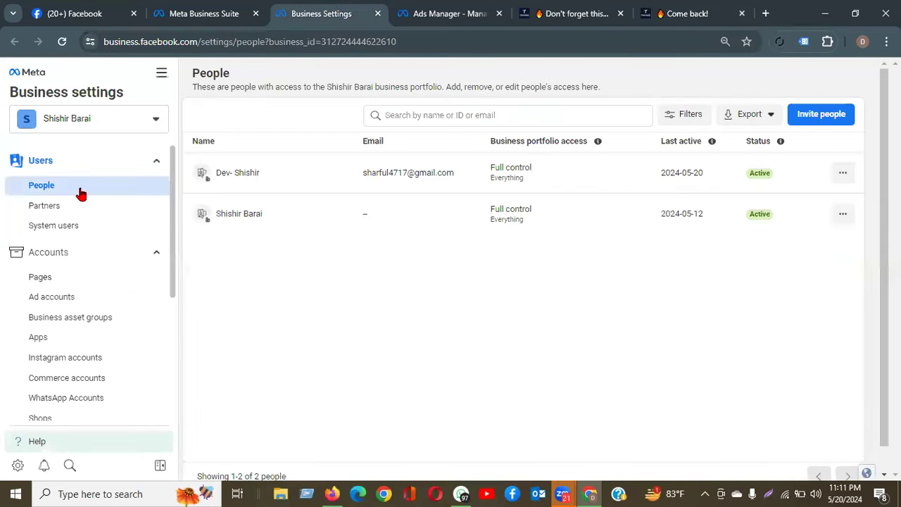
scroll(84, 198, "down", 3)
scroll(95, 203, "up", 3)
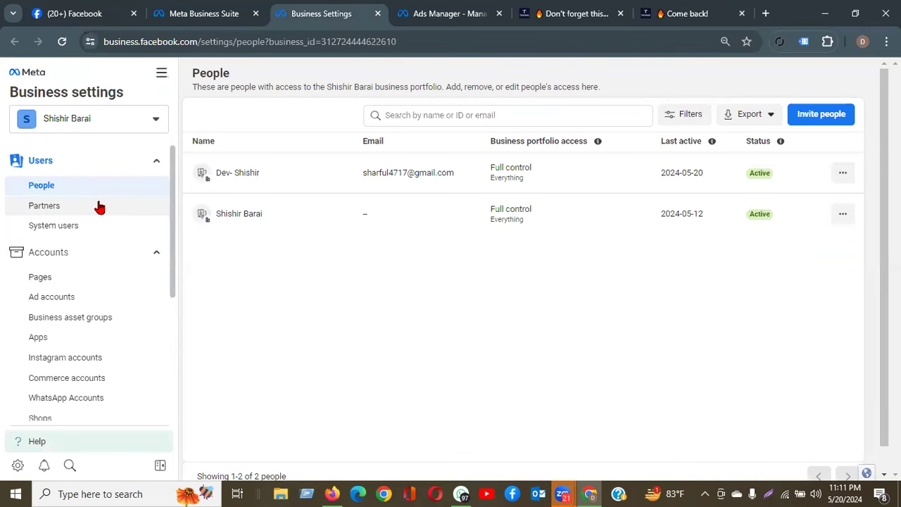
left_click(702, 10)
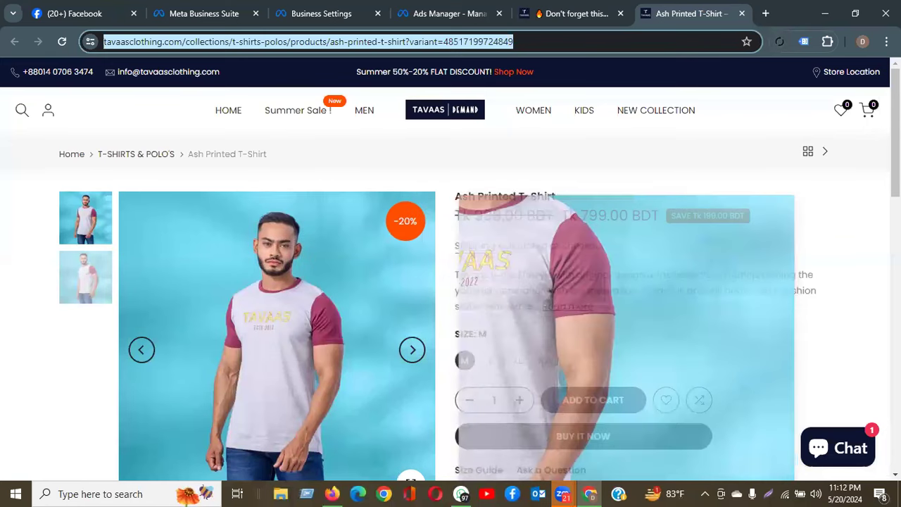
scroll(248, 206, "down", 2)
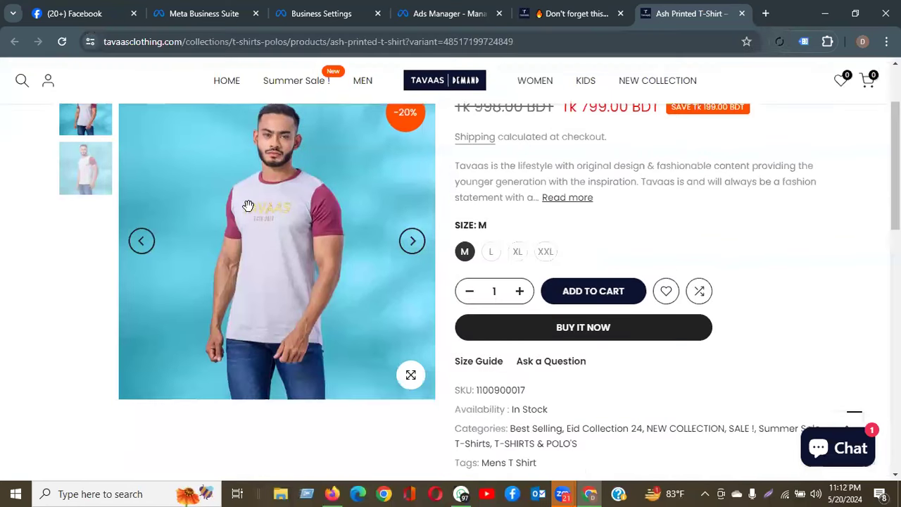
right_click(248, 209)
left_click(267, 241)
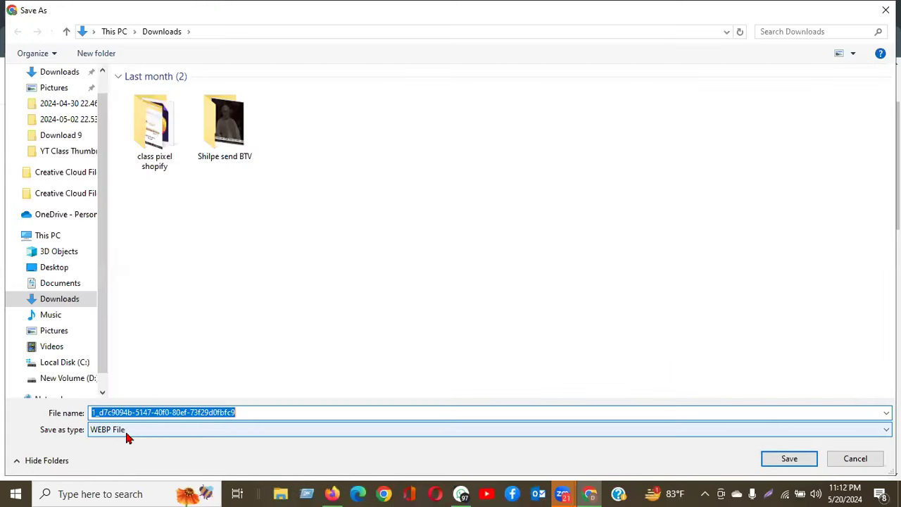
key("Return")
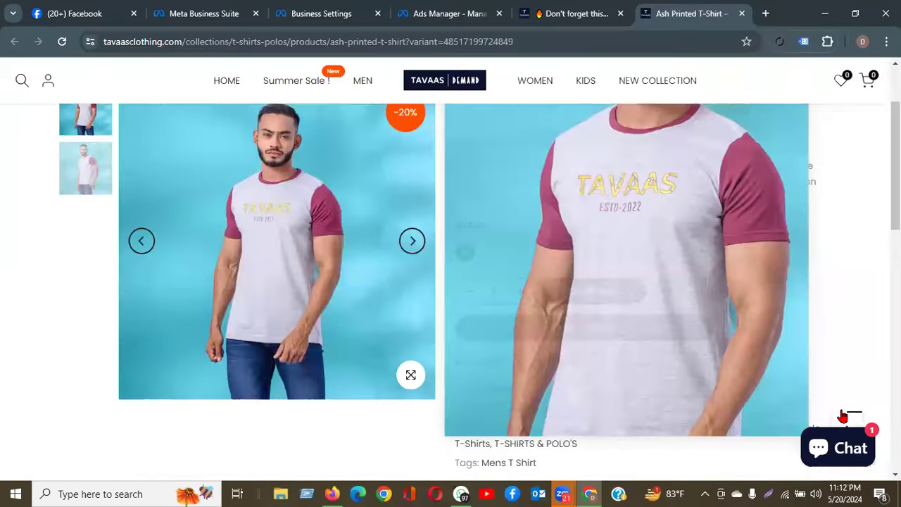
- Capture the main Ash Printed T-Shirt image as a 482x481 screen region and save it in Downloads as the JPEG Screenshot_57
left_click_drag(896, 166, 896, 152)
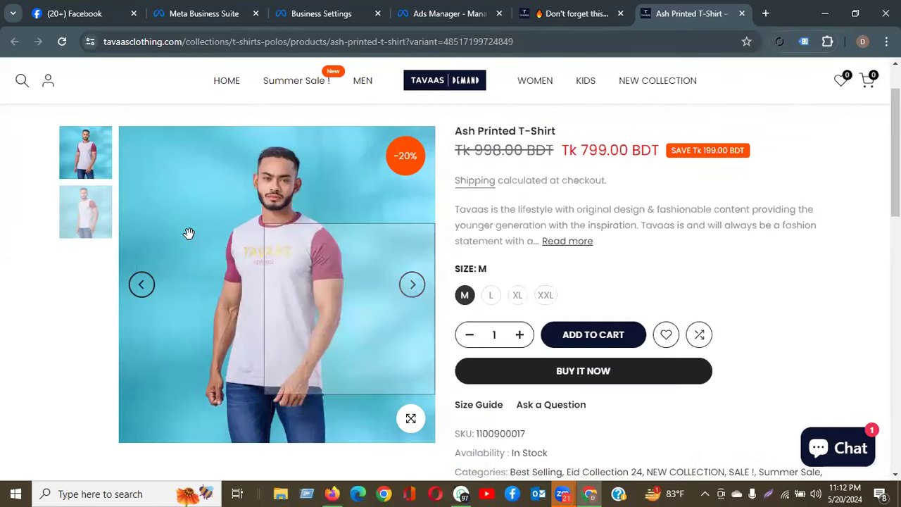
left_click(768, 494)
left_click_drag(117, 126, 435, 443)
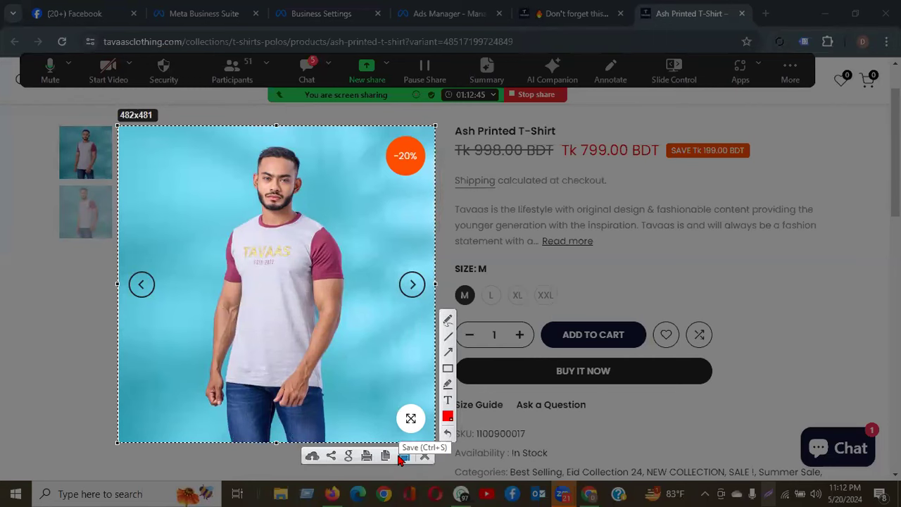
left_click(403, 456)
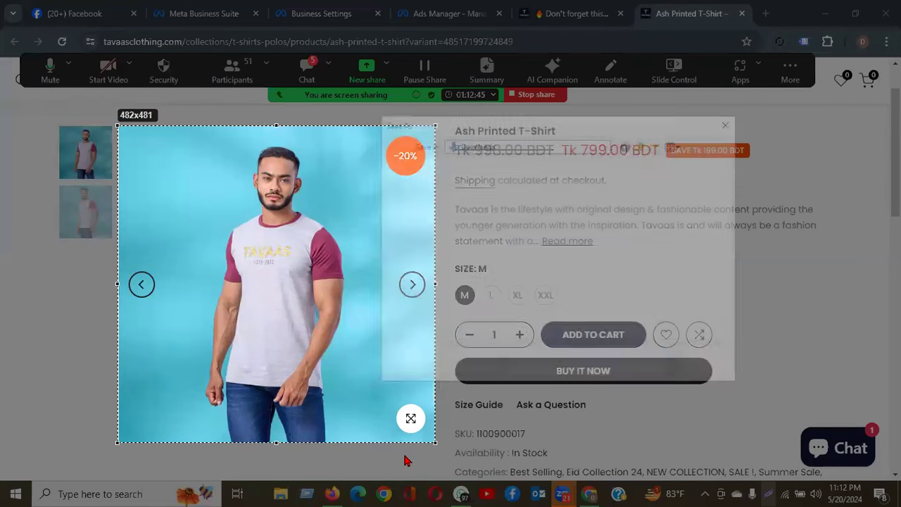
left_click(599, 193)
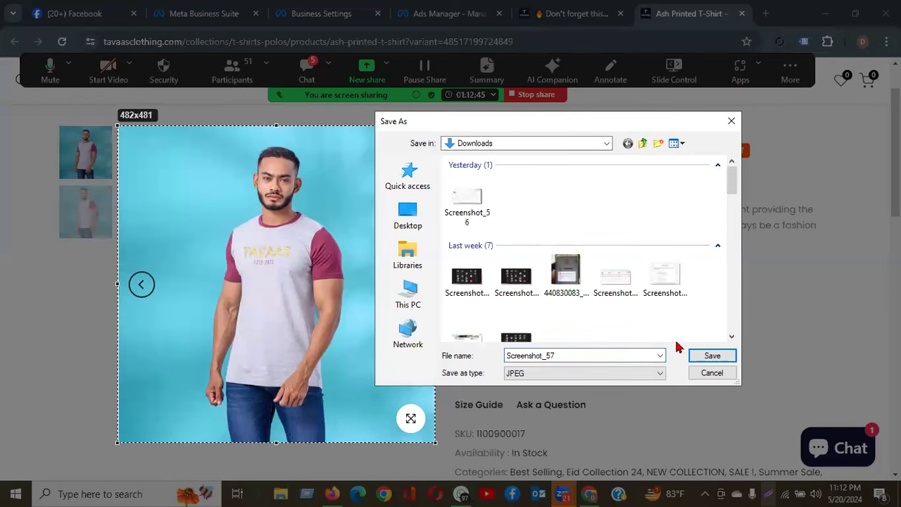
left_click(704, 357)
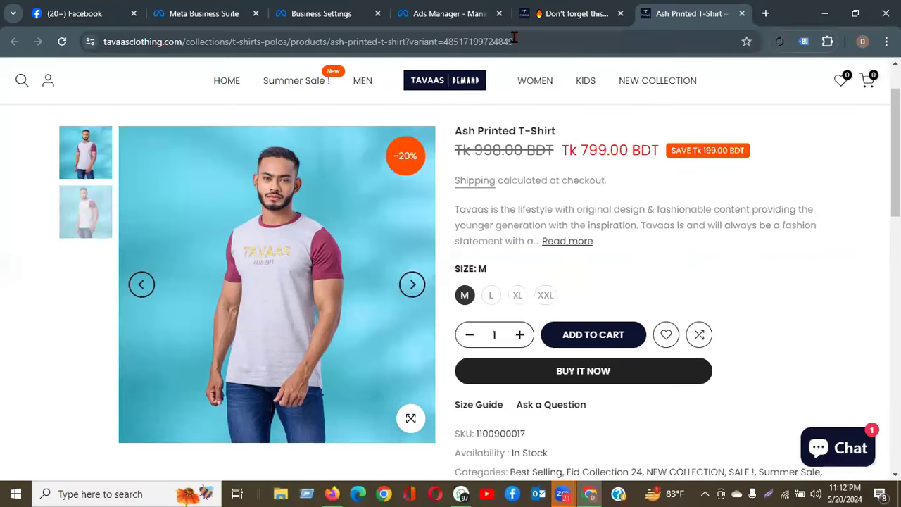
- Switch to Business Settings and examine the available sections, from Users and Accounts down to Data sources and Integrations
left_click(322, 14)
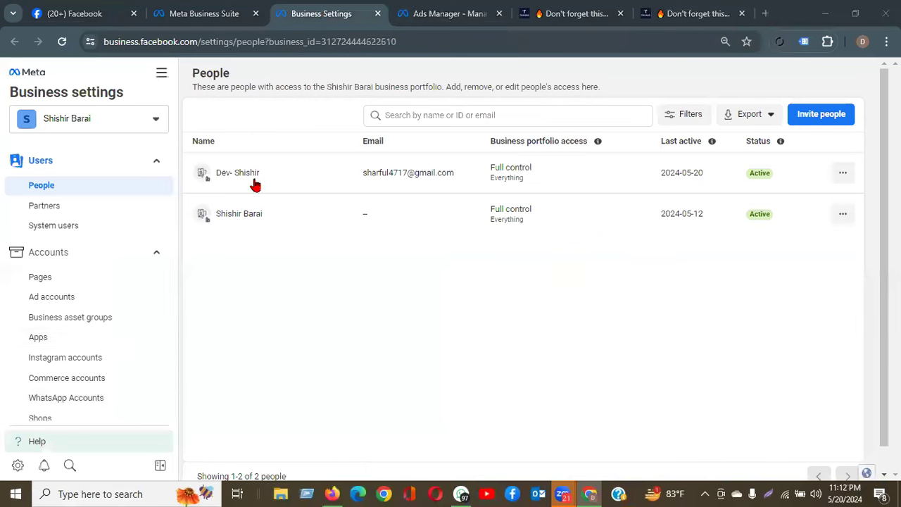
scroll(73, 221, "down", 4)
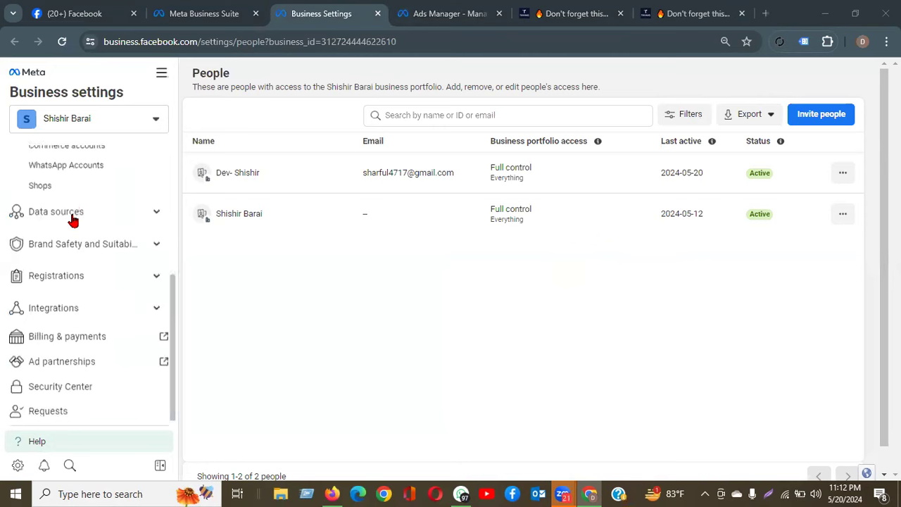
scroll(72, 221, "up", 4)
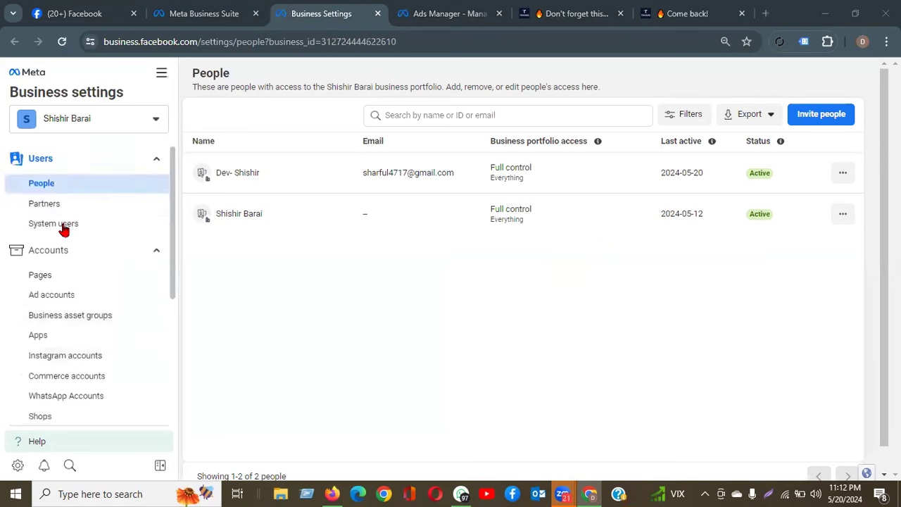
scroll(78, 281, "down", 3)
scroll(84, 294, "up", 3)
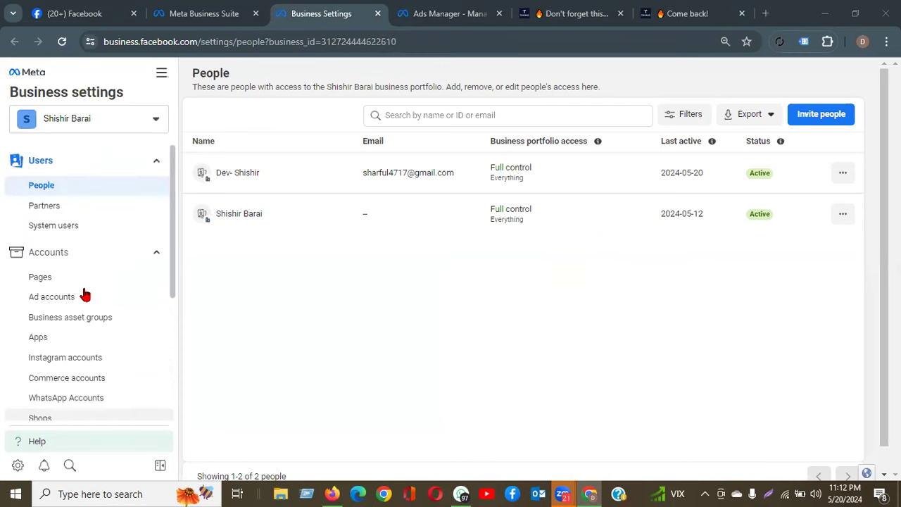
- Go from Business Settings to Ads Manager and dismiss the Add payment method notice
left_click(161, 76)
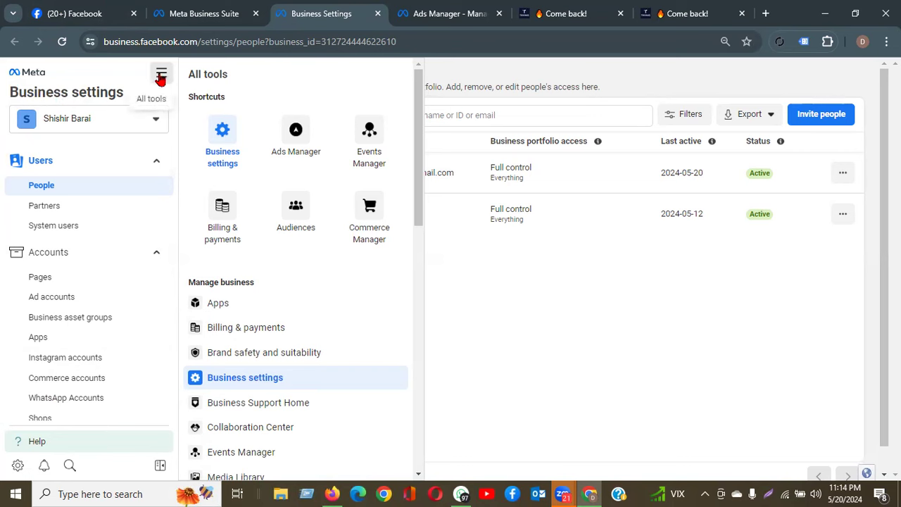
left_click(297, 133)
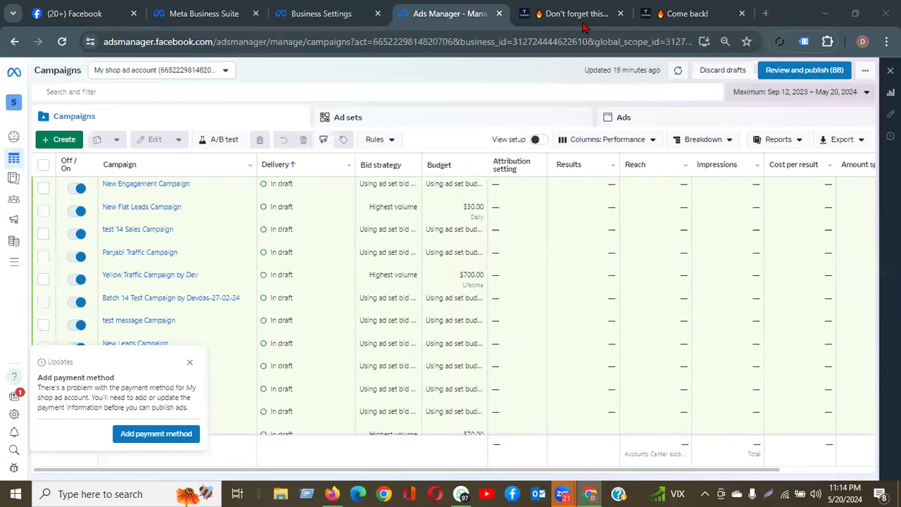
left_click(188, 362)
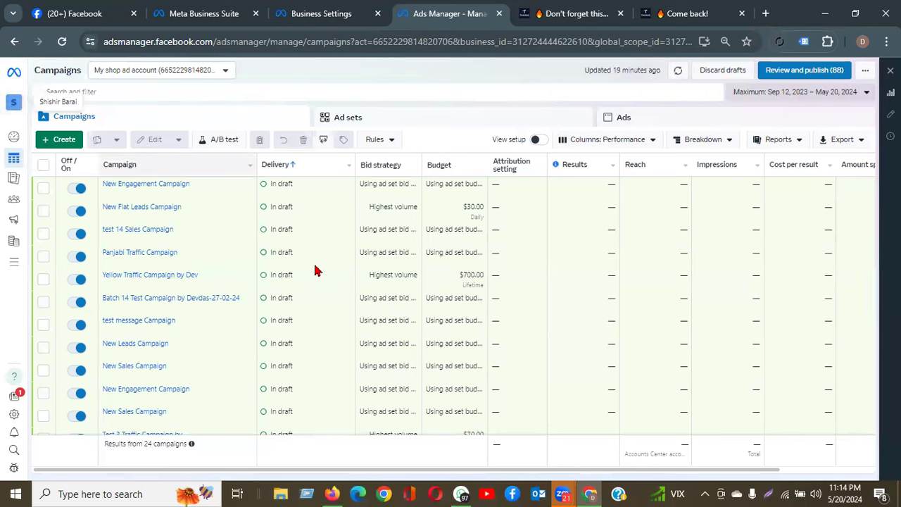
- Look through the ad account's full list of draft campaigns
scroll(276, 363, "down", 5)
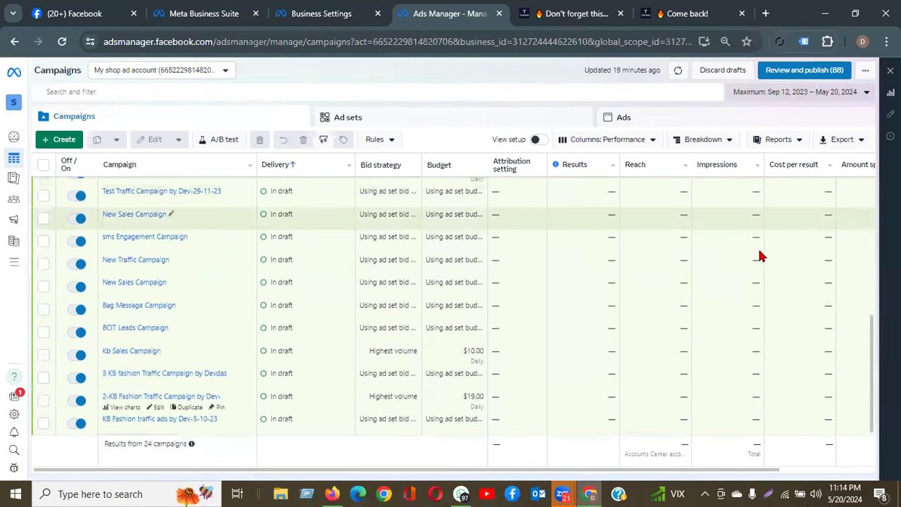
scroll(161, 281, "up", 5)
scroll(162, 281, "down", 5)
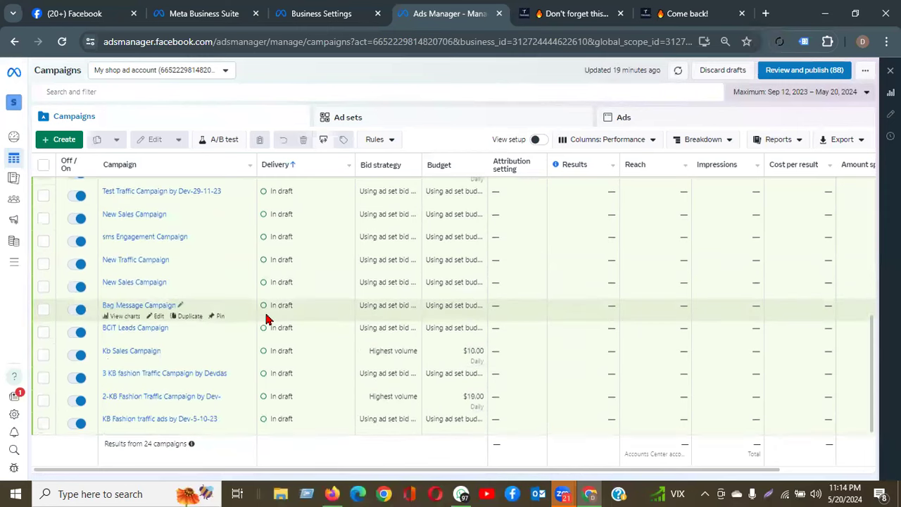
- Review the draft campaigns once more, comparing the newest entries with the oldest at the end of the list
scroll(275, 298, "up", 5)
scroll(278, 297, "down", 5)
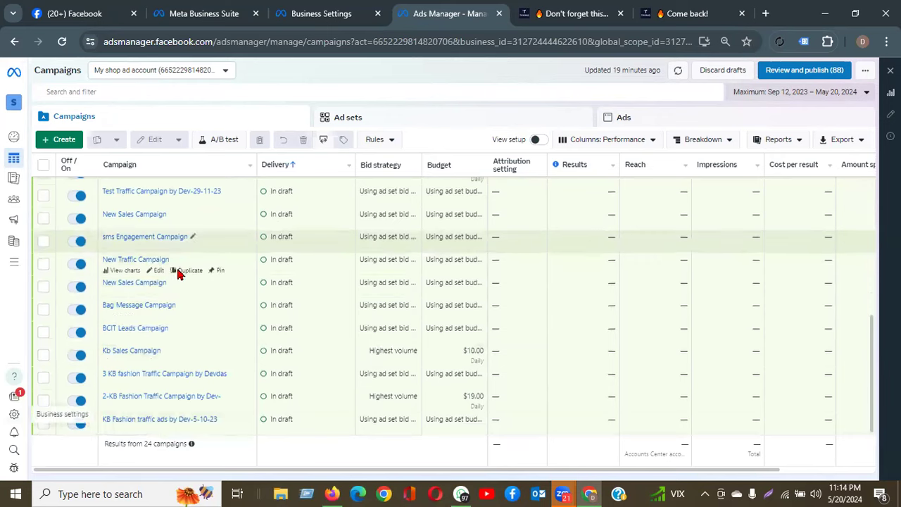
scroll(275, 277, "up", 5)
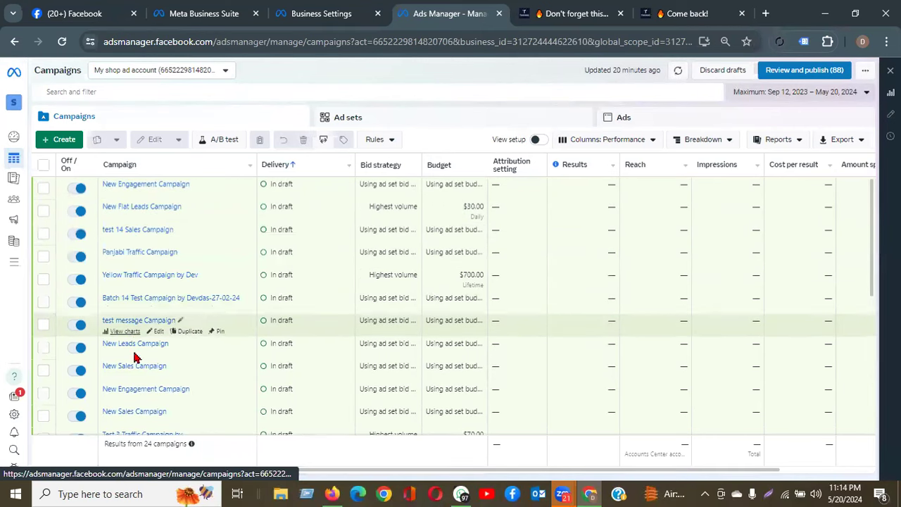
scroll(138, 397, "down", 3)
scroll(138, 399, "down", 1)
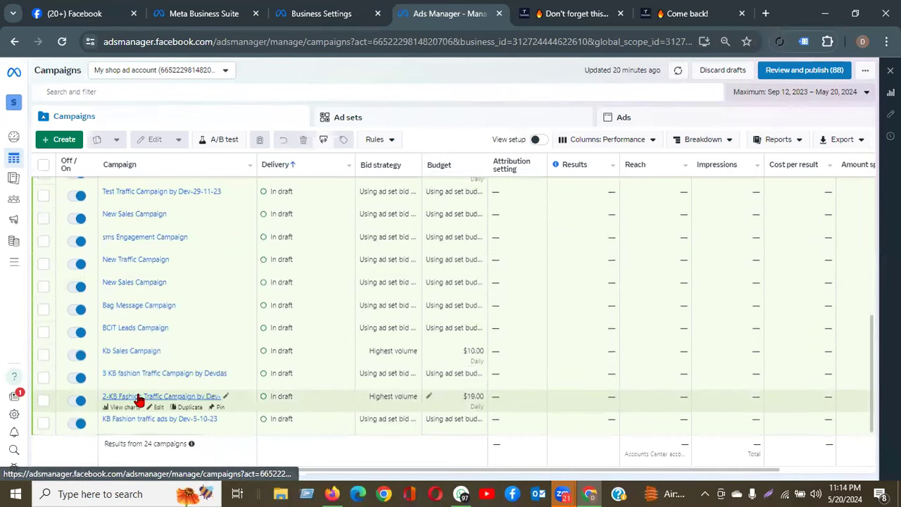
scroll(134, 394, "up", 2)
scroll(134, 395, "up", 3)
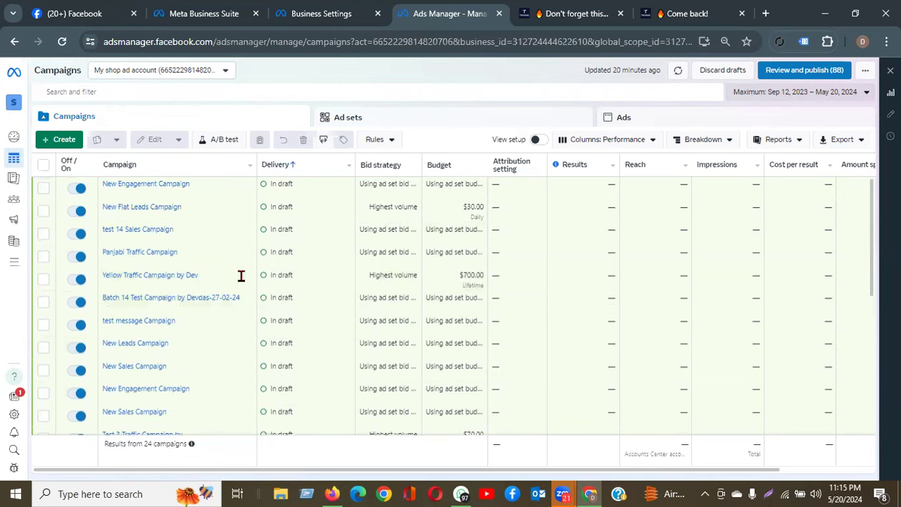
- Start creating a new auction campaign and choose Traffic as its objective
left_click(60, 143)
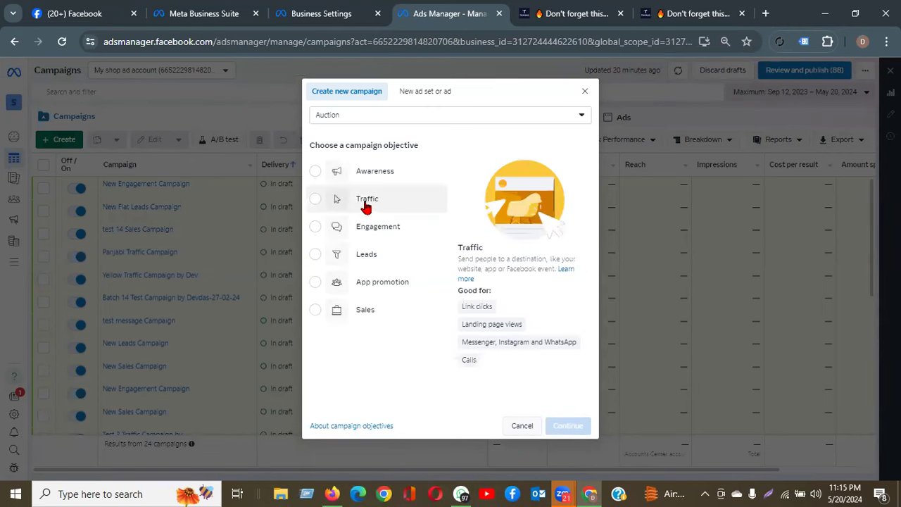
left_click(315, 201)
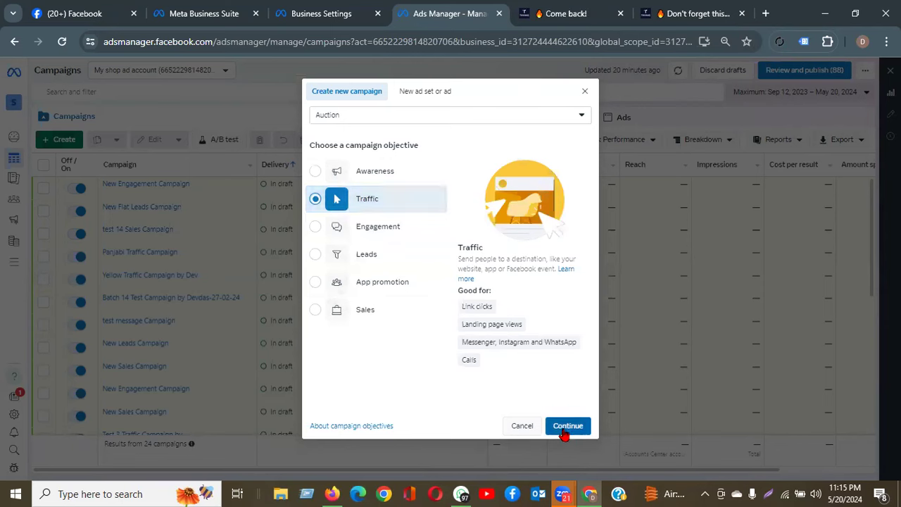
- Switch to Business Settings to view the Ads Manager shortcut among all tools, and return to the new campaign in Ads Manager
left_click(331, 13)
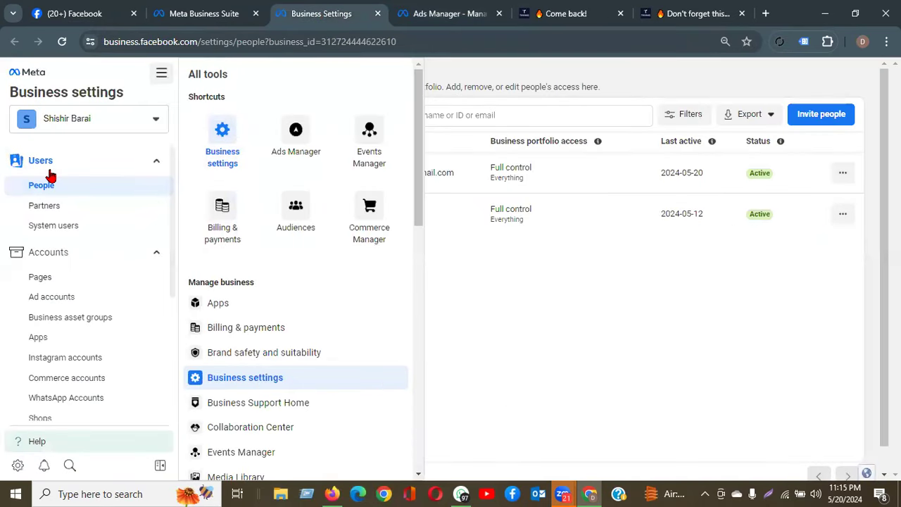
left_click(161, 73)
left_click(162, 74)
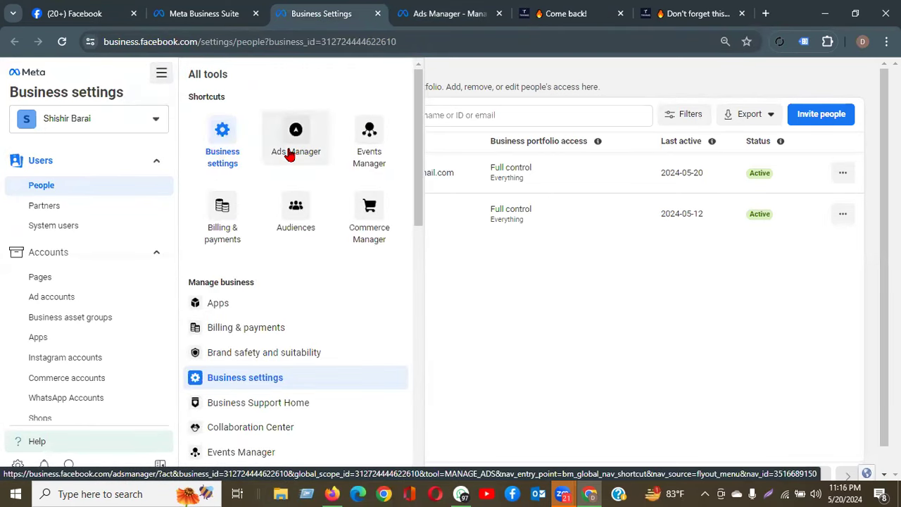
left_click(440, 13)
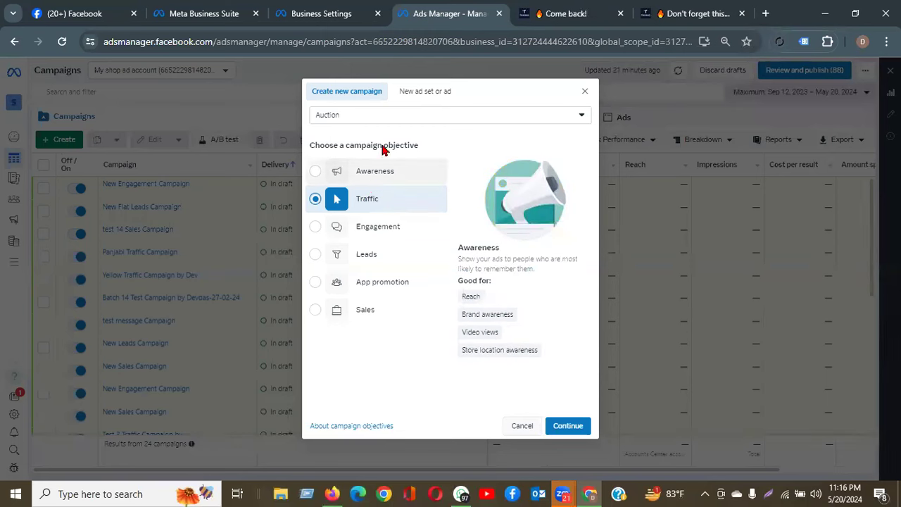
- Continue with the Traffic objective and create the campaign using the Manual traffic campaign setup
left_click_drag(420, 147, 308, 150)
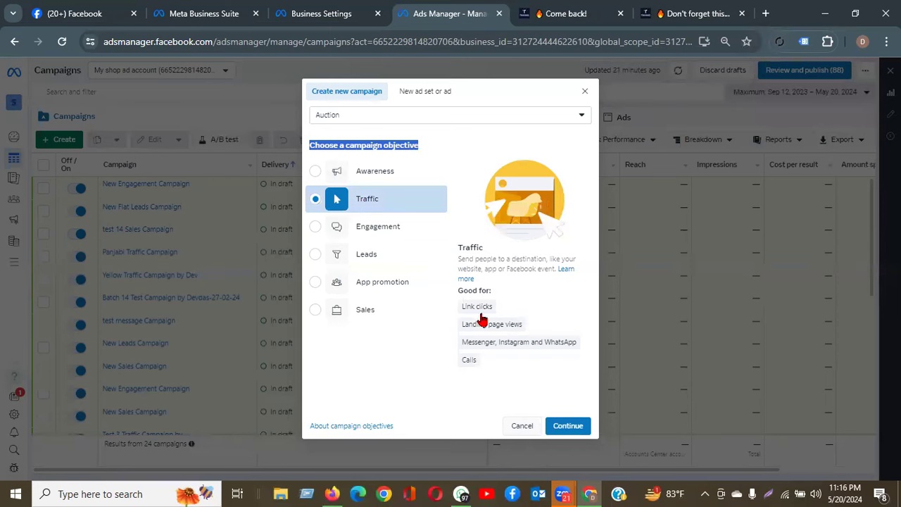
left_click(567, 427)
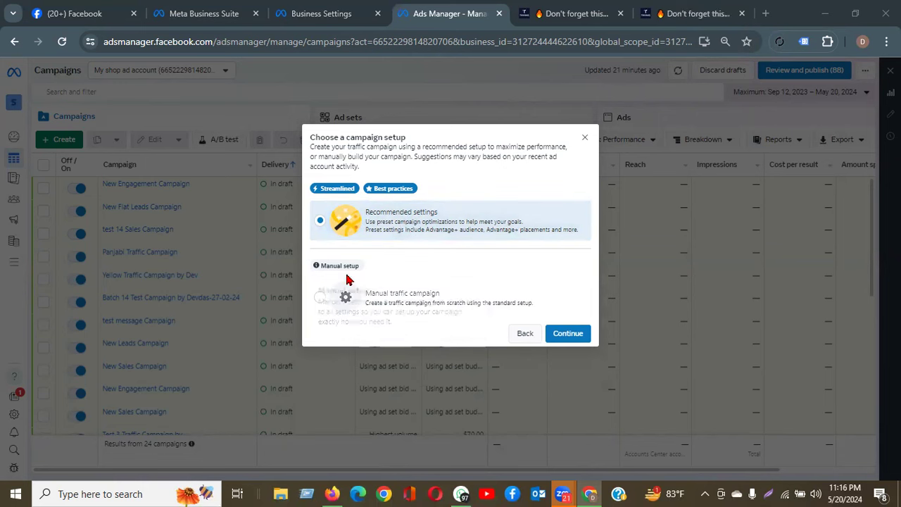
left_click(427, 305)
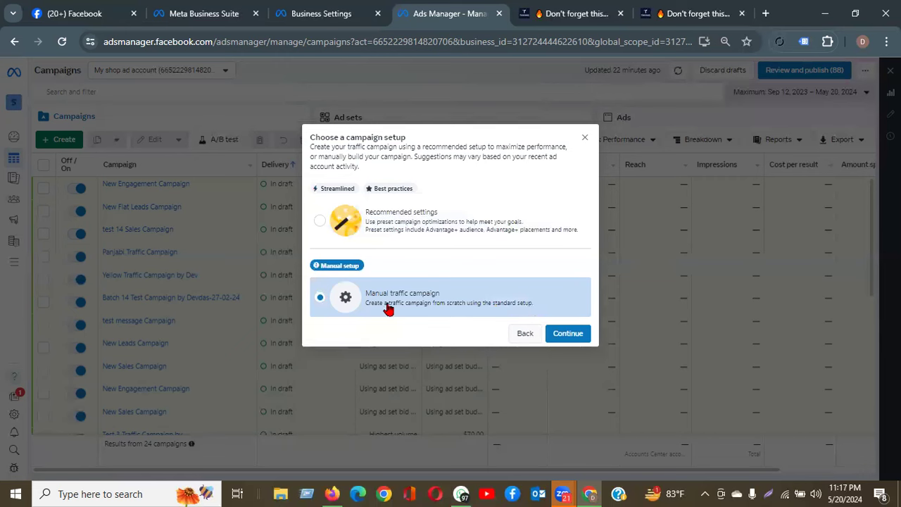
left_click(569, 334)
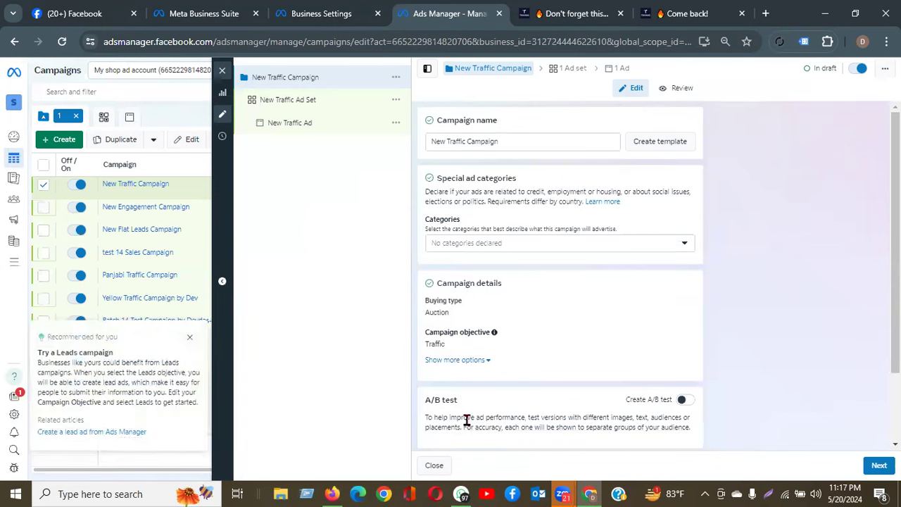
- Dismiss the Leads campaign recommendation and enlarge the page for easier reading of the campaign settings
left_click(191, 339)
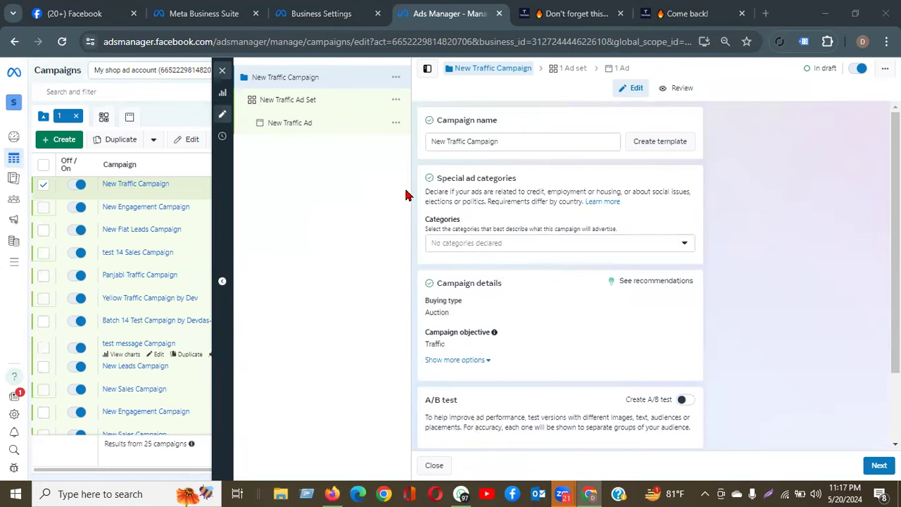
key("ctrl+minus")
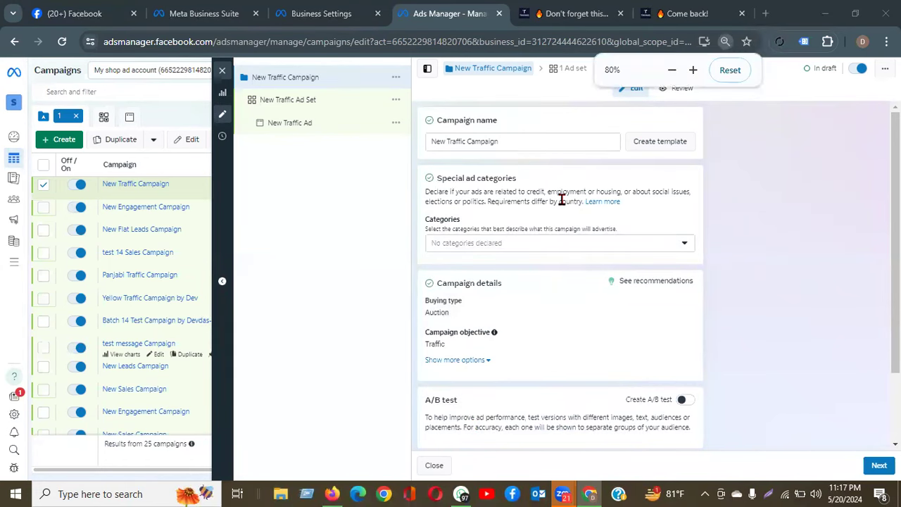
key("ctrl+plus")
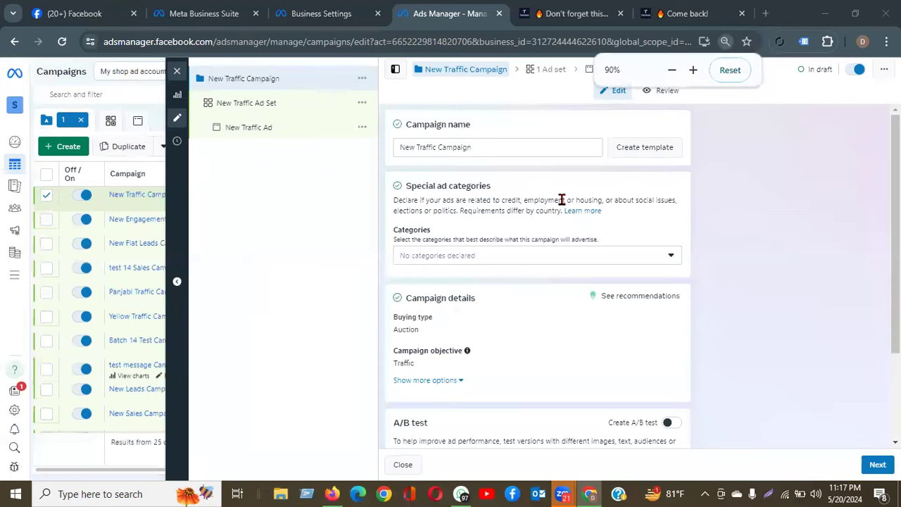
key("ctrl+plus")
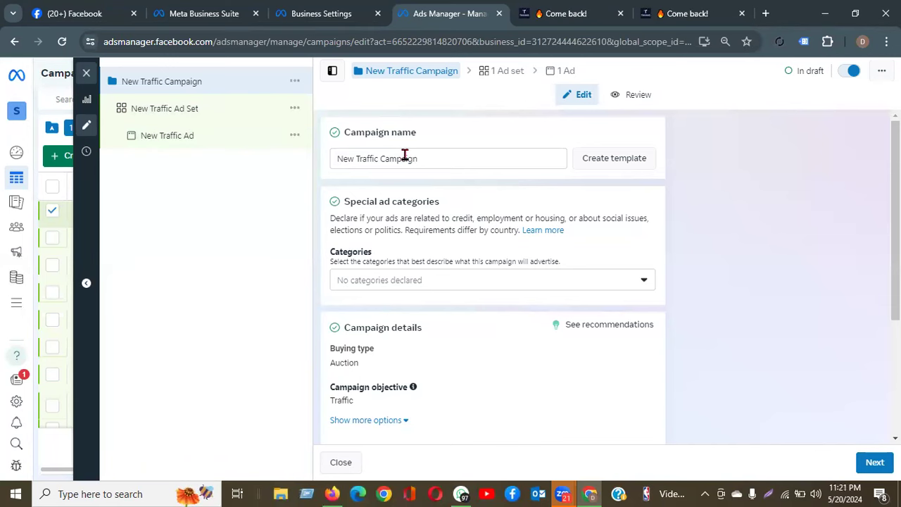
- Rename the campaign with "Batch-15 traffic ads by", followed by the advertiser's name and the suffix "-20-5-24"
left_click_drag(423, 157, 335, 160)
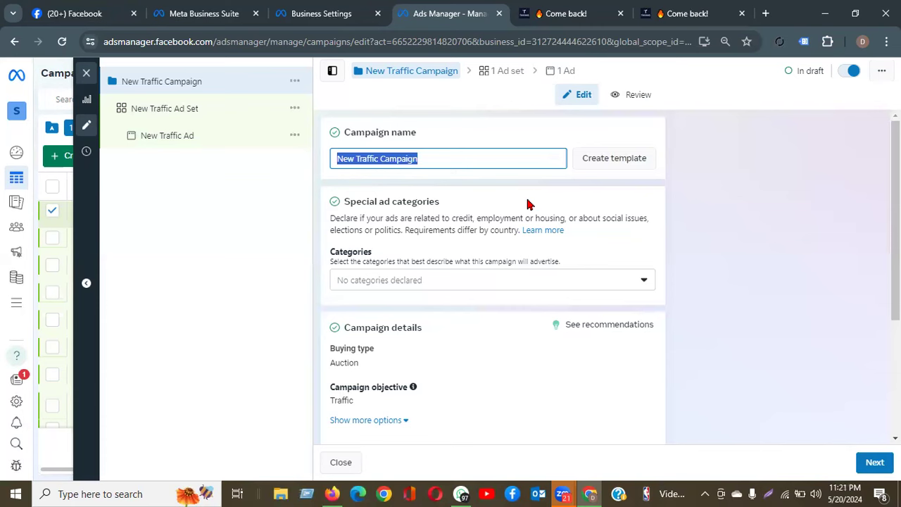
type("Batch-15")
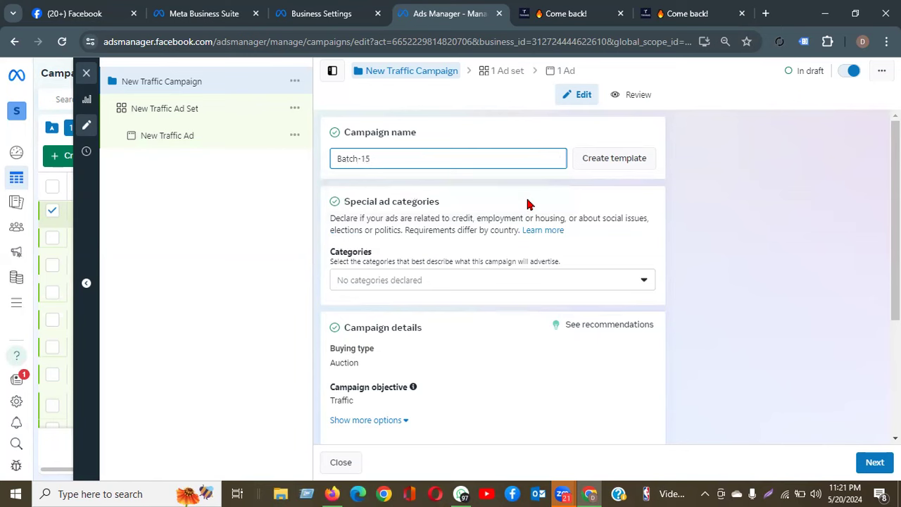
type(" traffic ads by Devda")
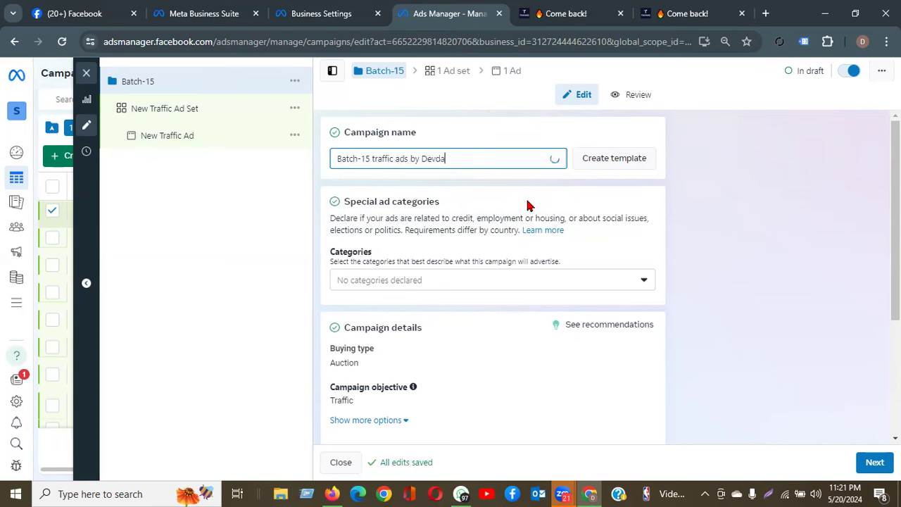
type("s-")
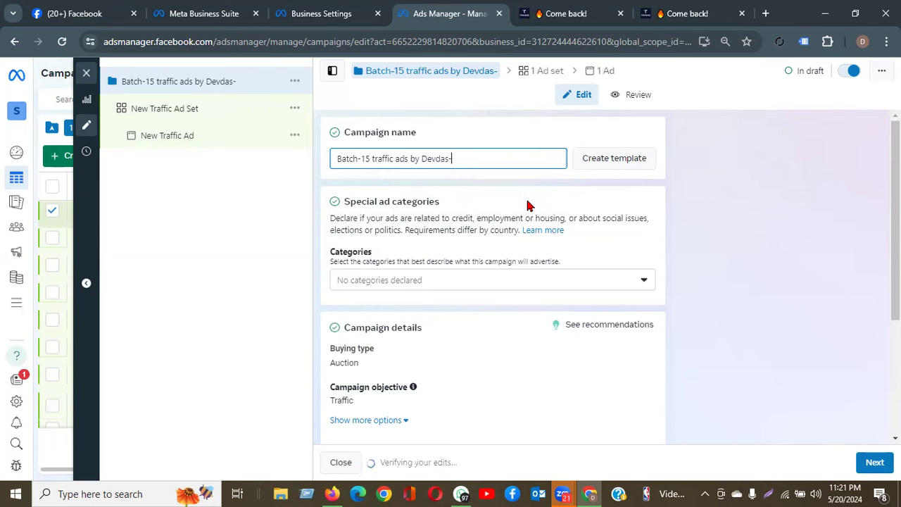
type("20-")
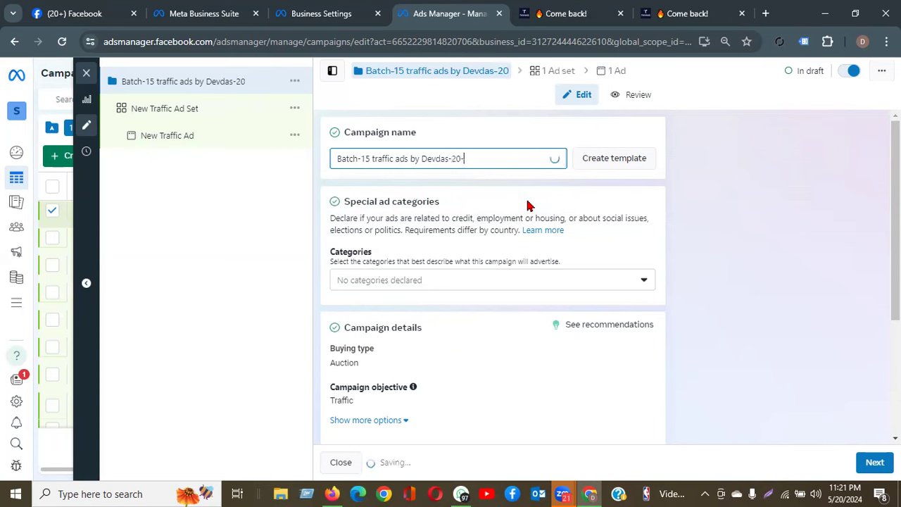
type("5-24")
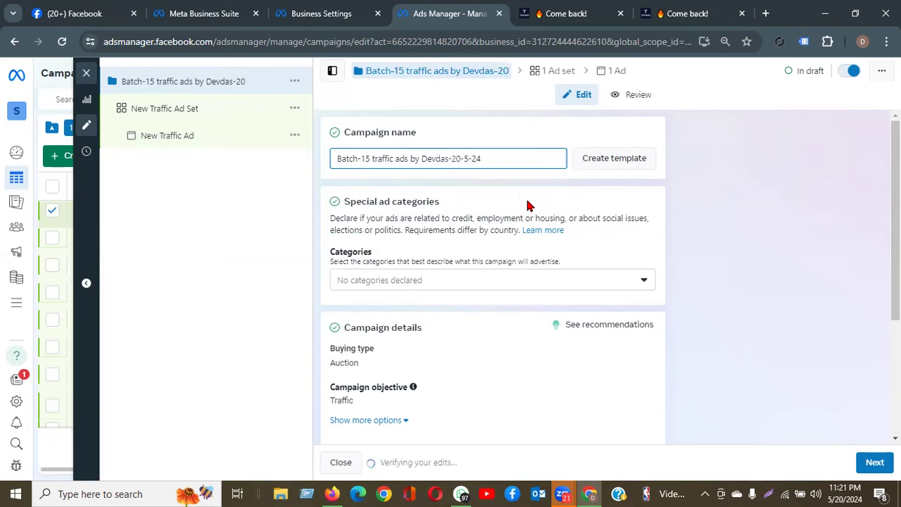
left_click(550, 138)
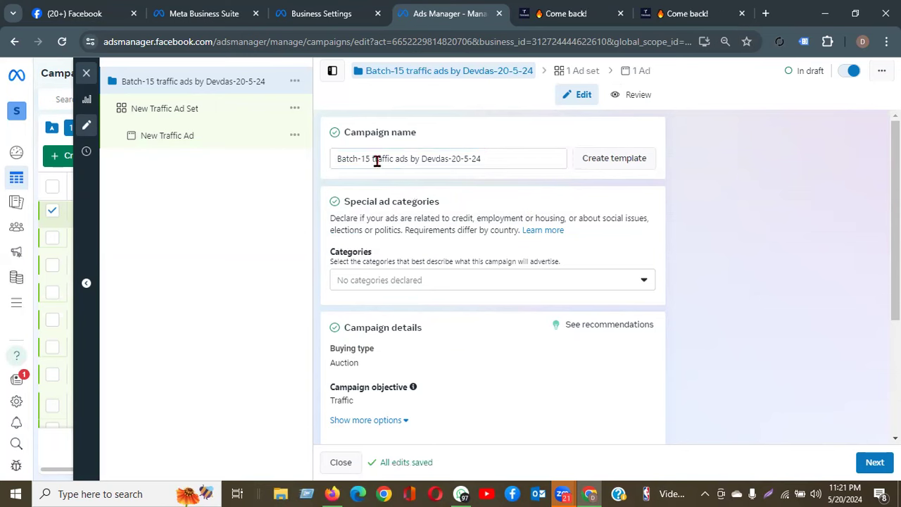
- Examine the parts of the campaign name and the Special ad categories section beneath it
left_click_drag(370, 158, 328, 166)
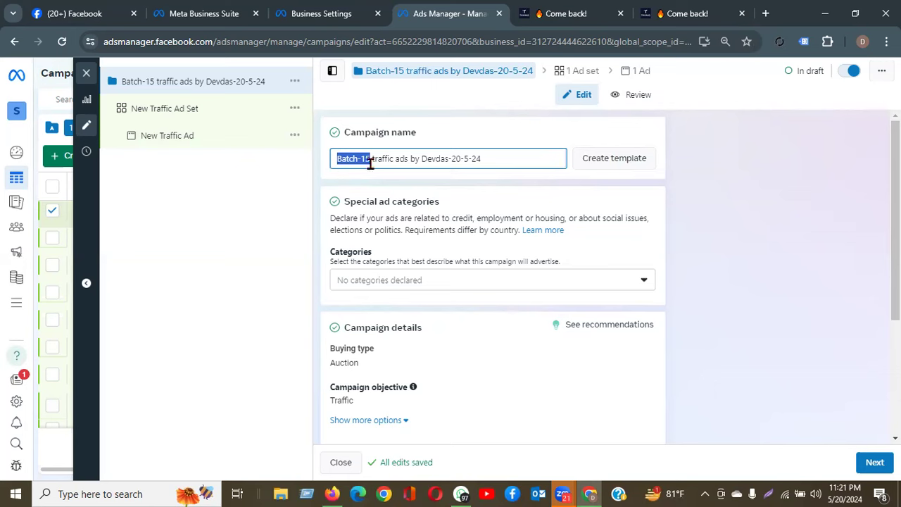
double_click(424, 158)
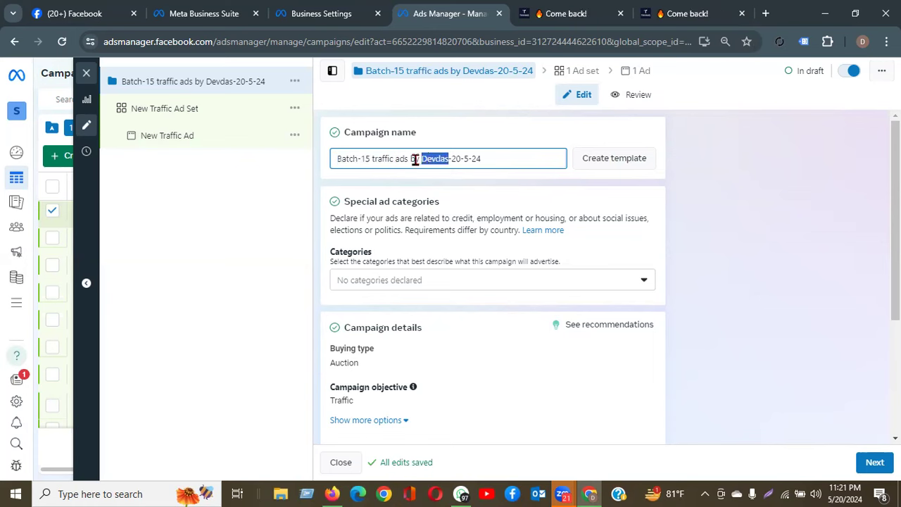
left_click(491, 158)
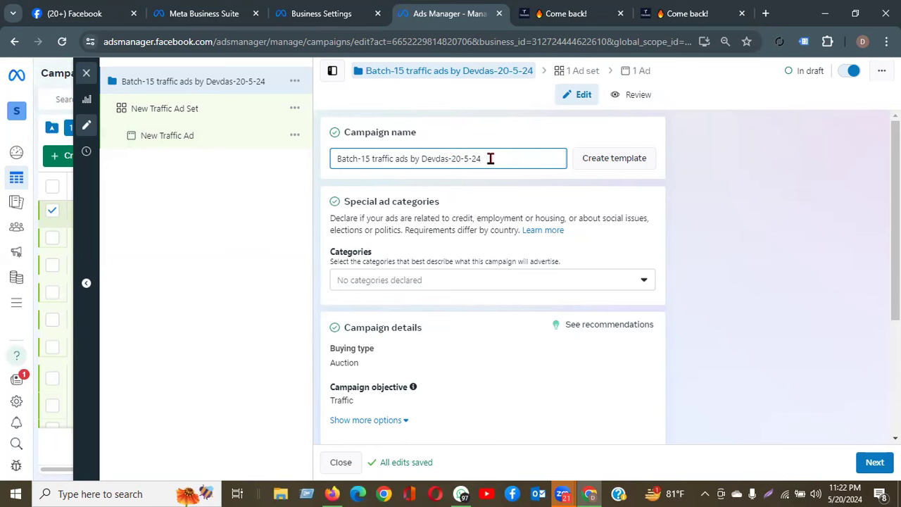
left_click_drag(489, 158, 333, 167)
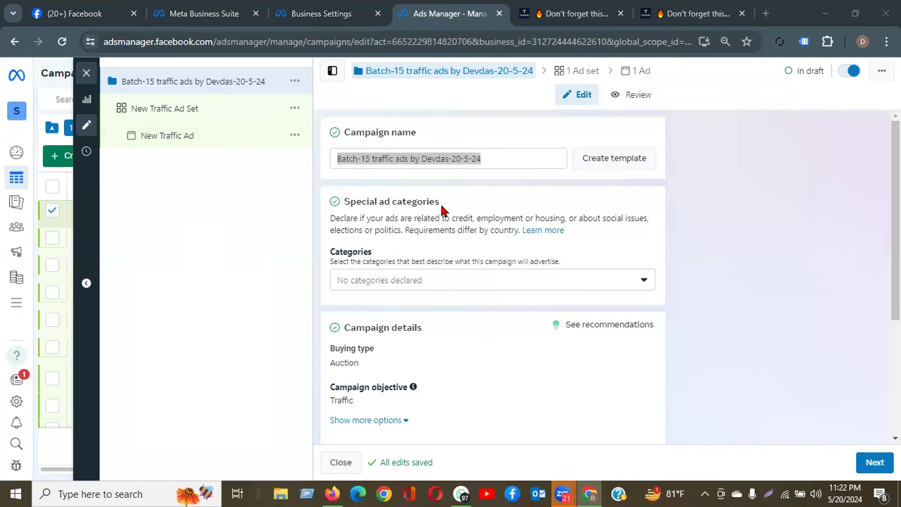
left_click_drag(344, 201, 449, 205)
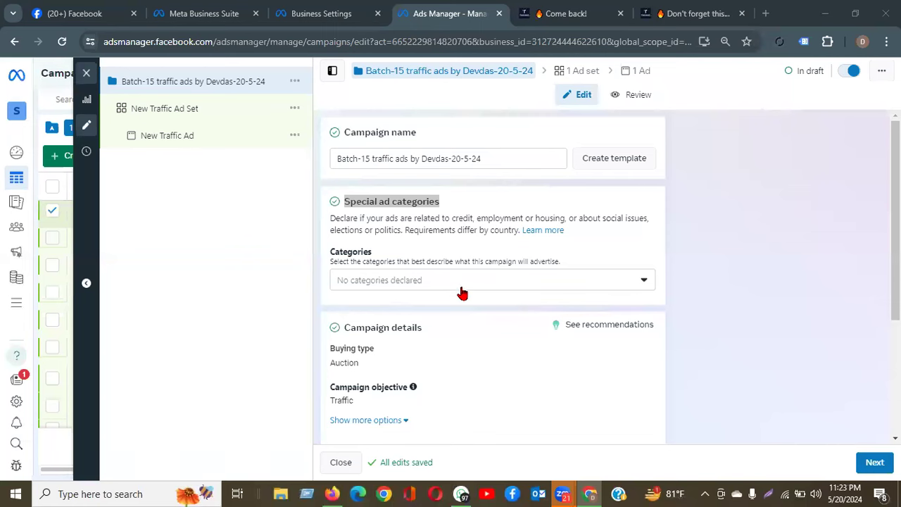
left_click(770, 245)
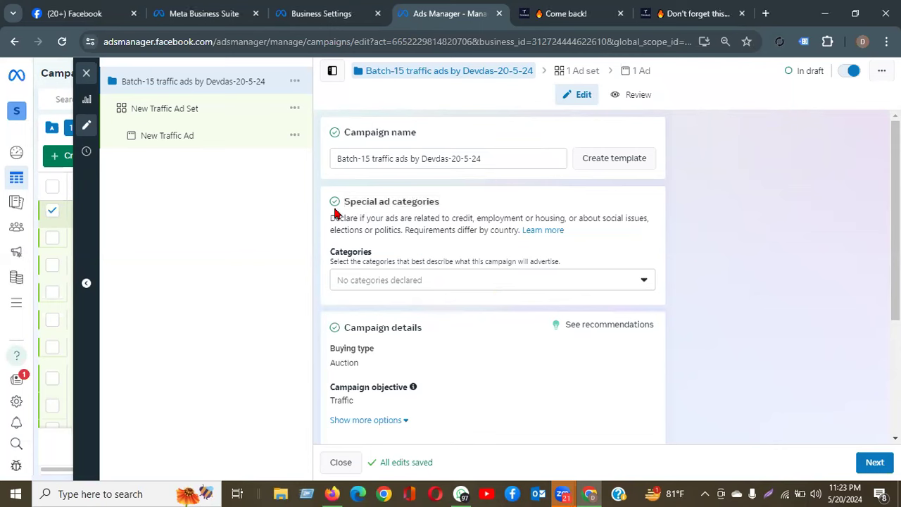
- Switch to the store's Ash Printed T-Shirt page and look over its product details
left_click(674, 13)
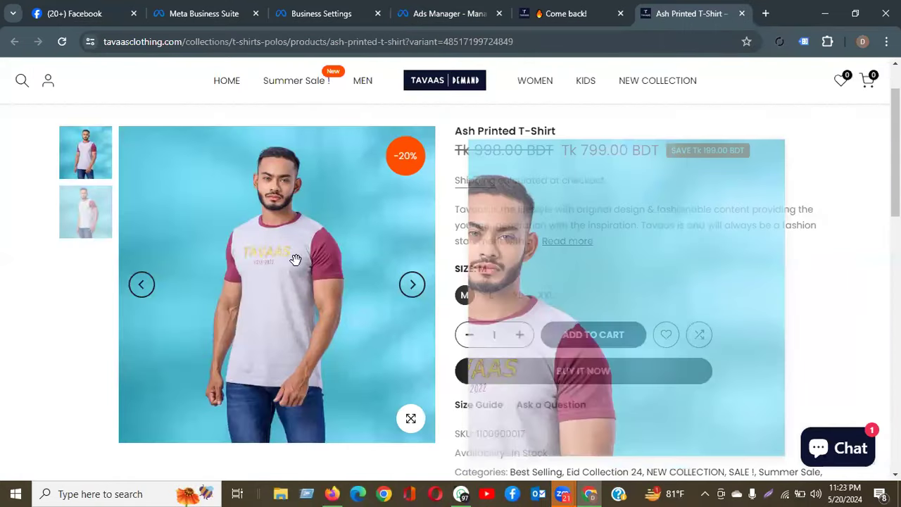
scroll(599, 249, "down", 2)
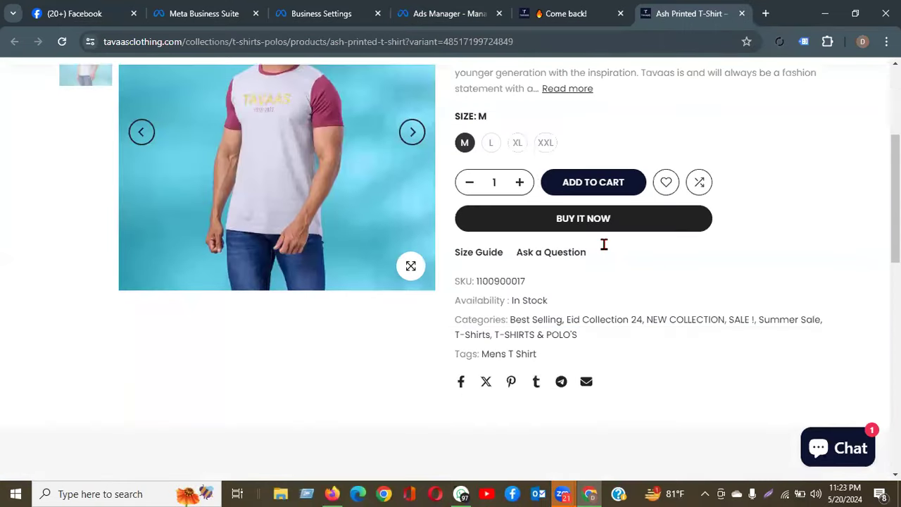
scroll(605, 245, "up", 2)
scroll(604, 245, "up", 1)
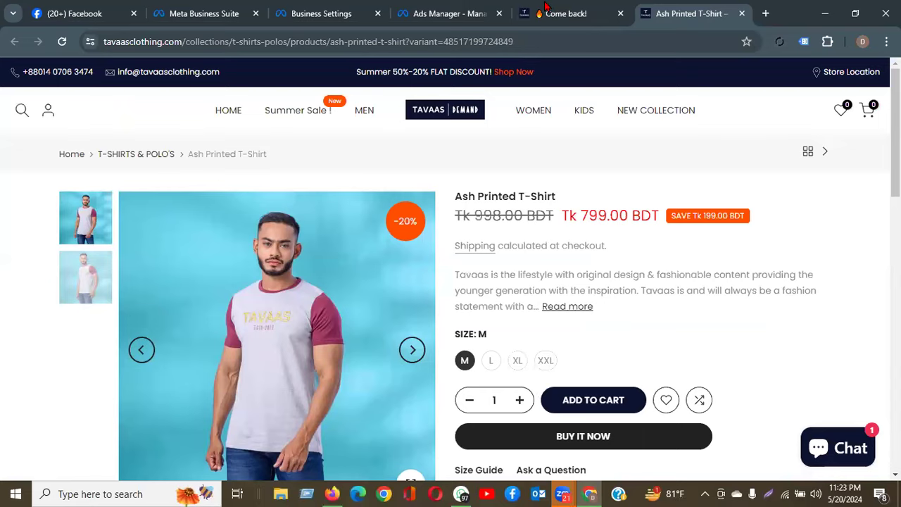
- Return to Ads Manager and view the options available for the campaign's special ad categories
left_click(459, 7)
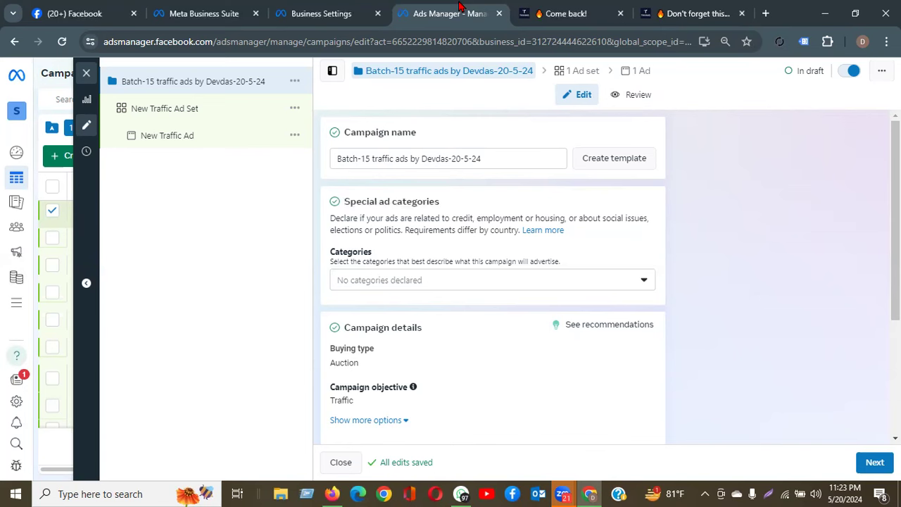
left_click(386, 281)
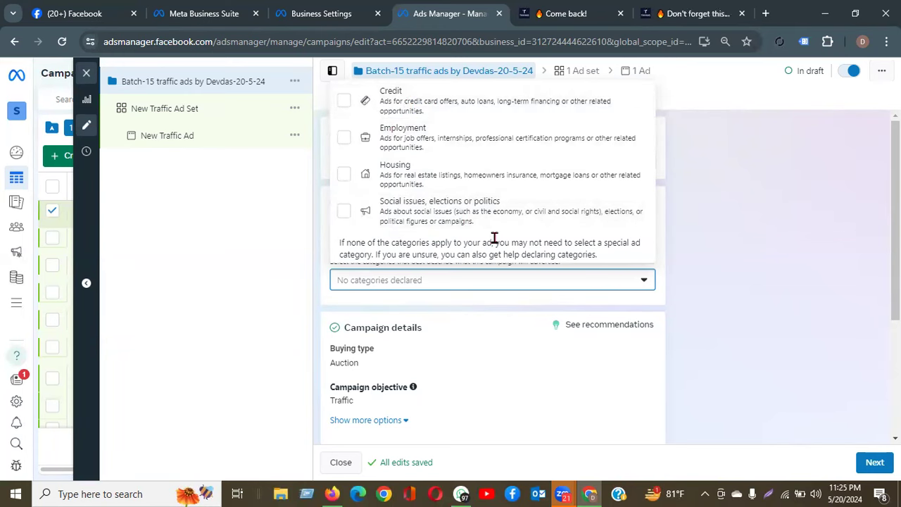
- Close the special ad category choices without declaring any and review the campaign details and A/B test sections
left_click(286, 288)
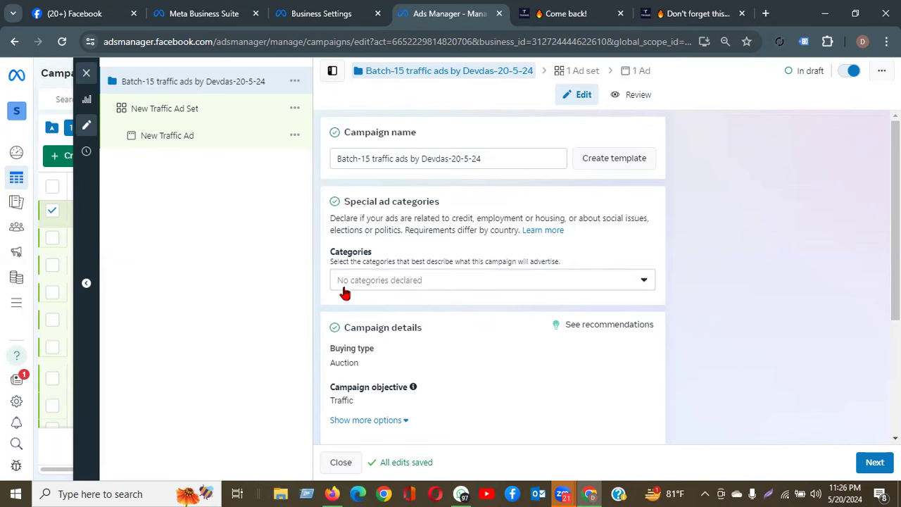
scroll(348, 299, "down", 2)
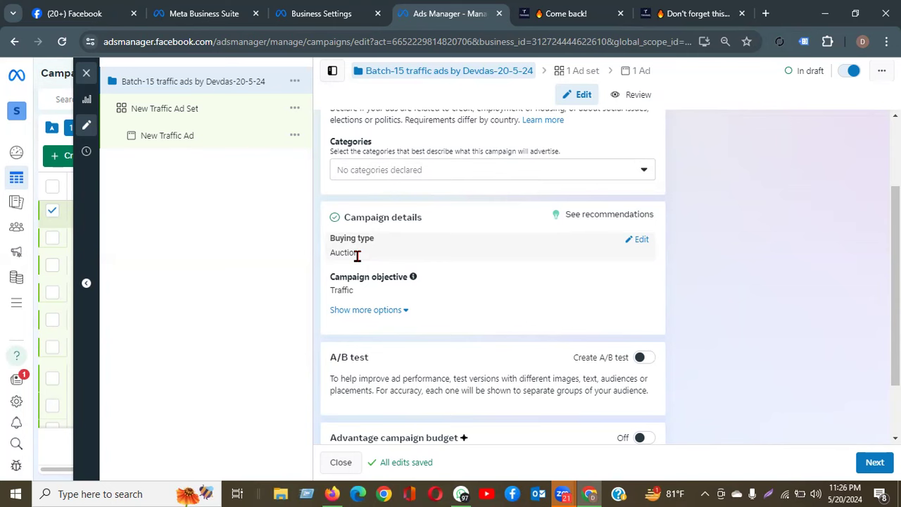
mouse_move(414, 239)
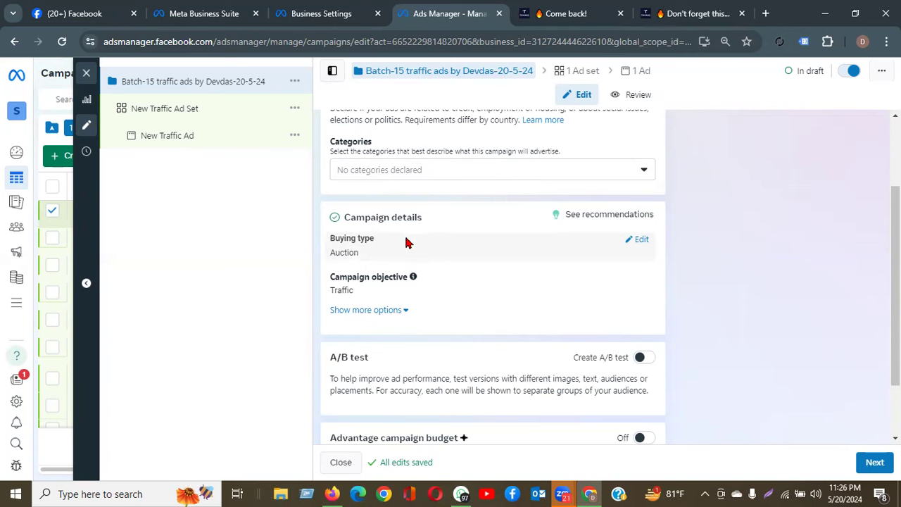
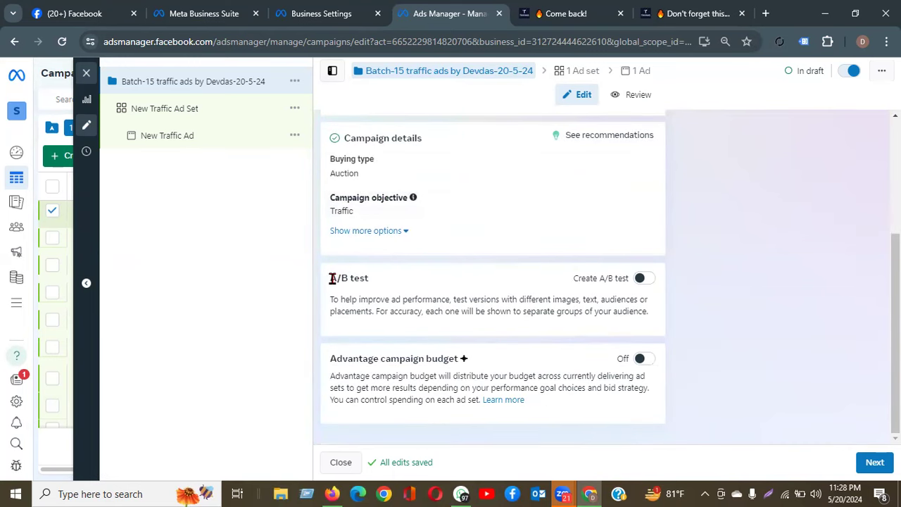
left_click_drag(329, 278, 396, 277)
left_click(701, 266)
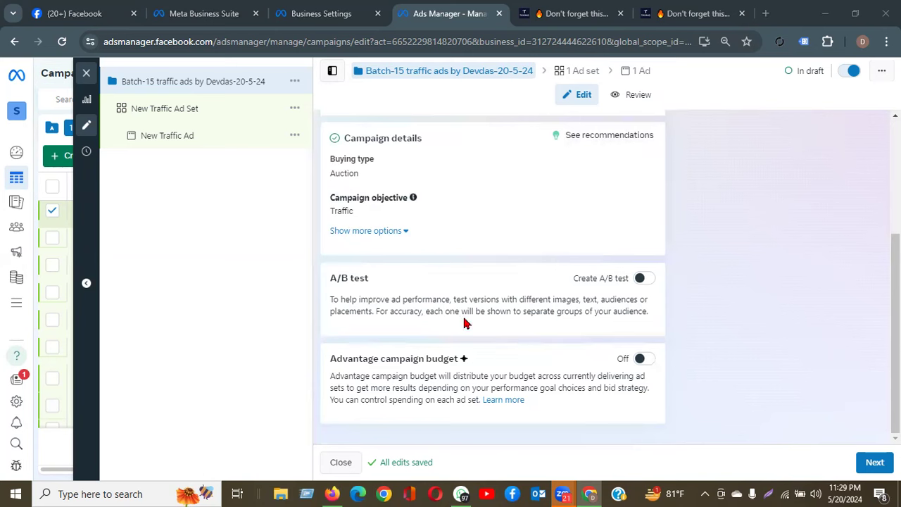
left_click_drag(326, 279, 372, 280)
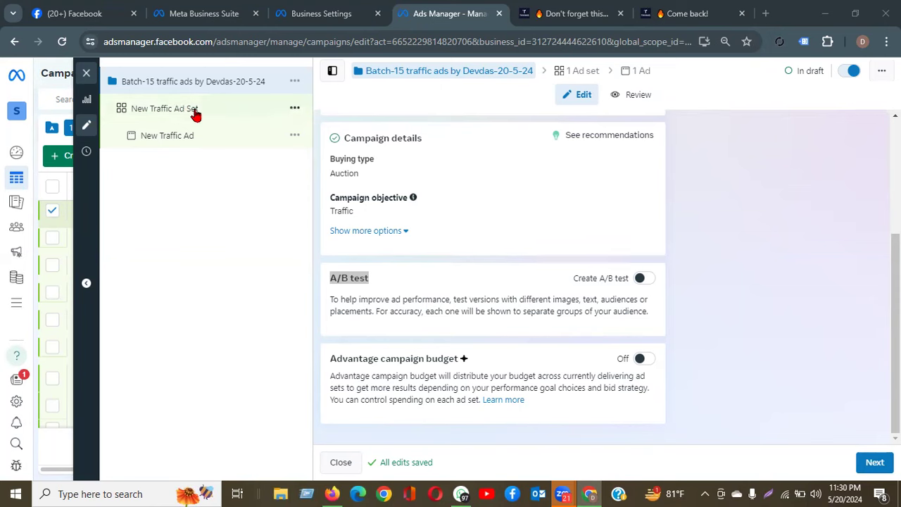
- Continue to the ad set level and rename the ad set "b 15 Ad Set"
left_click(879, 465)
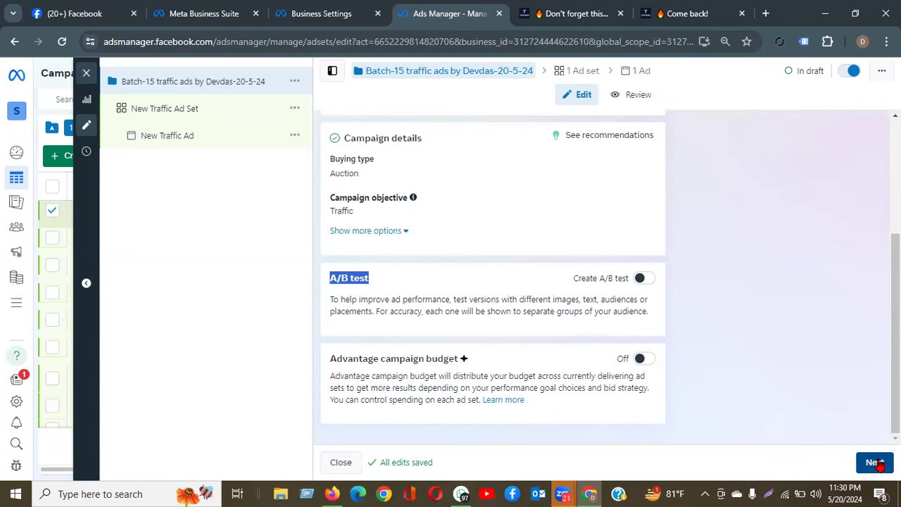
left_click(876, 463)
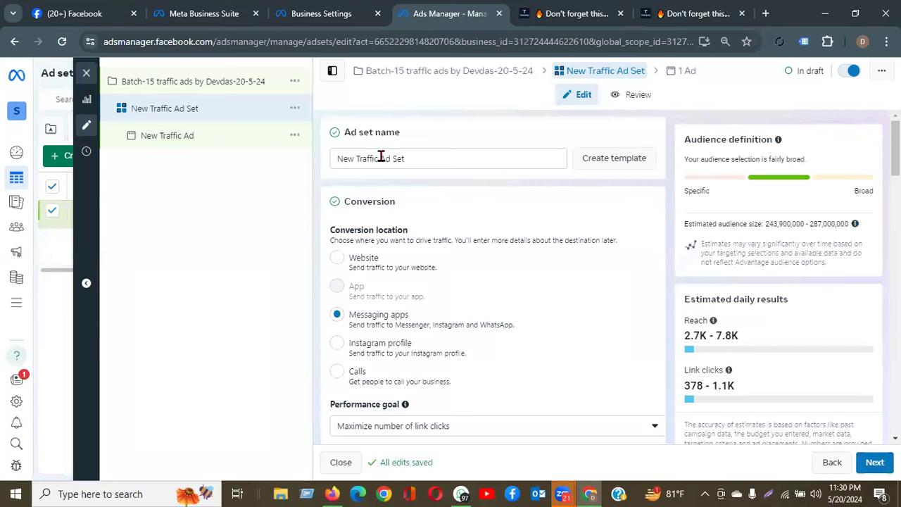
left_click_drag(380, 158, 313, 162)
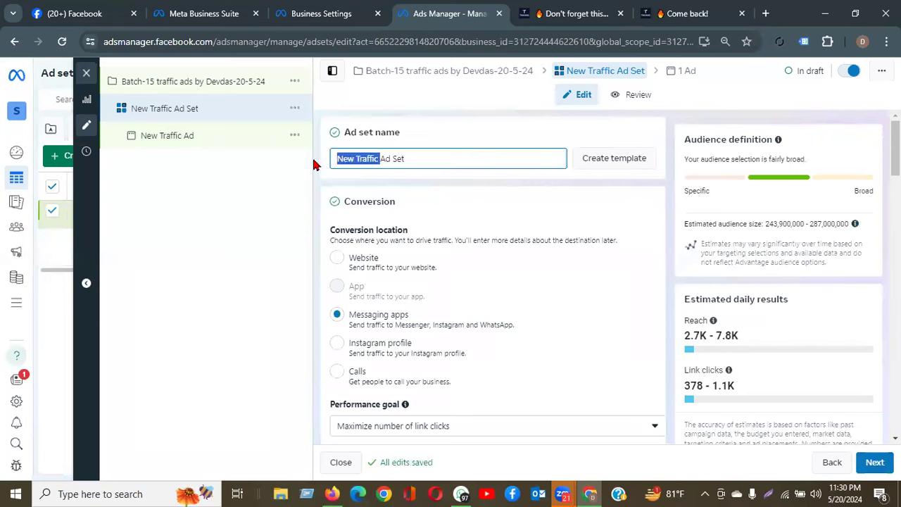
key("BackSpace")
type("b 14")
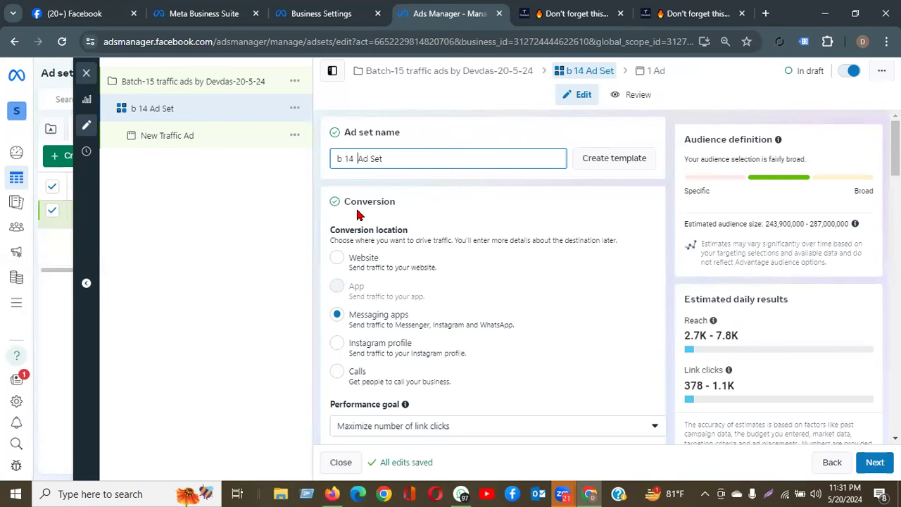
left_click(352, 158)
key("BackSpace")
type("5")
left_click(227, 287)
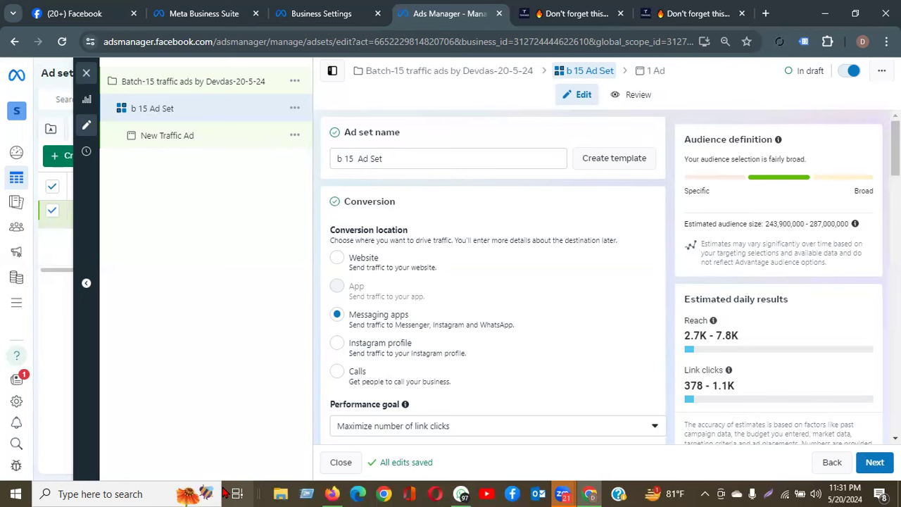
- Set the ad set's conversion location to Website and look over the performance goal and cost per result settings
left_click(338, 259)
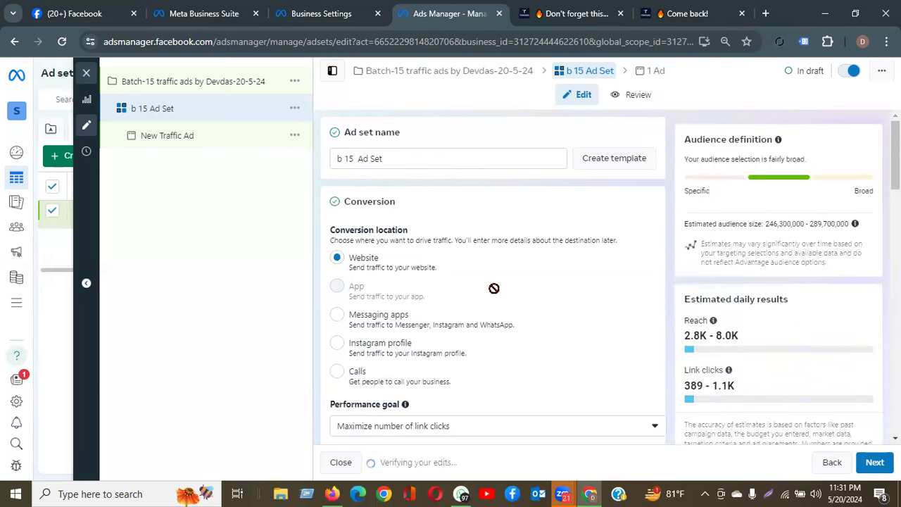
mouse_move(494, 288)
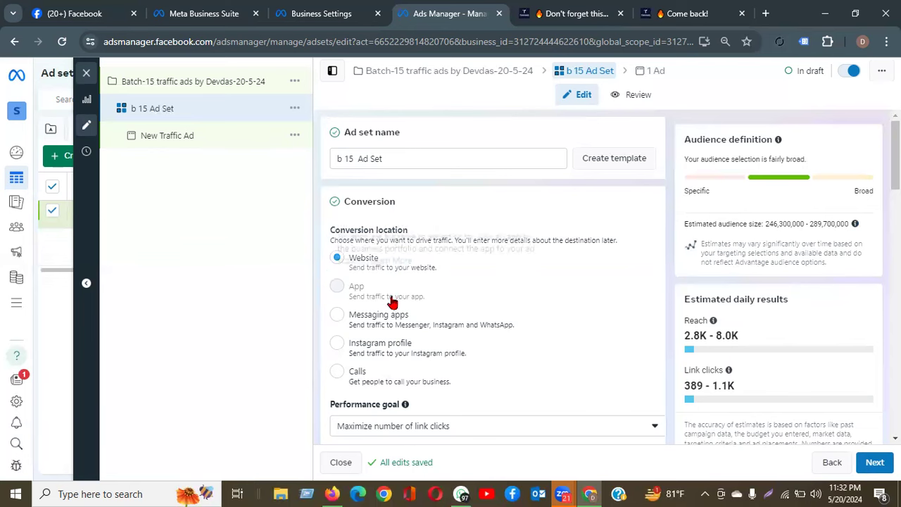
scroll(392, 301, "down", 2)
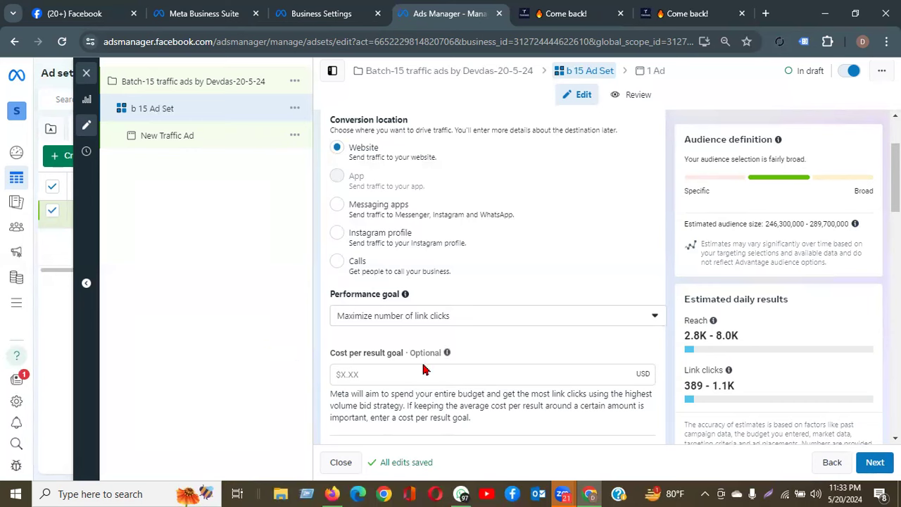
scroll(423, 373, "down", 2)
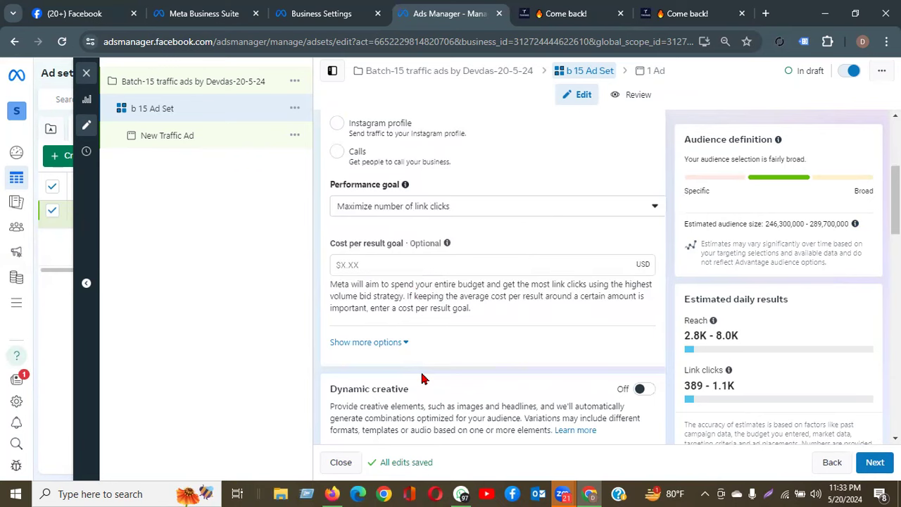
scroll(424, 366, "down", 2)
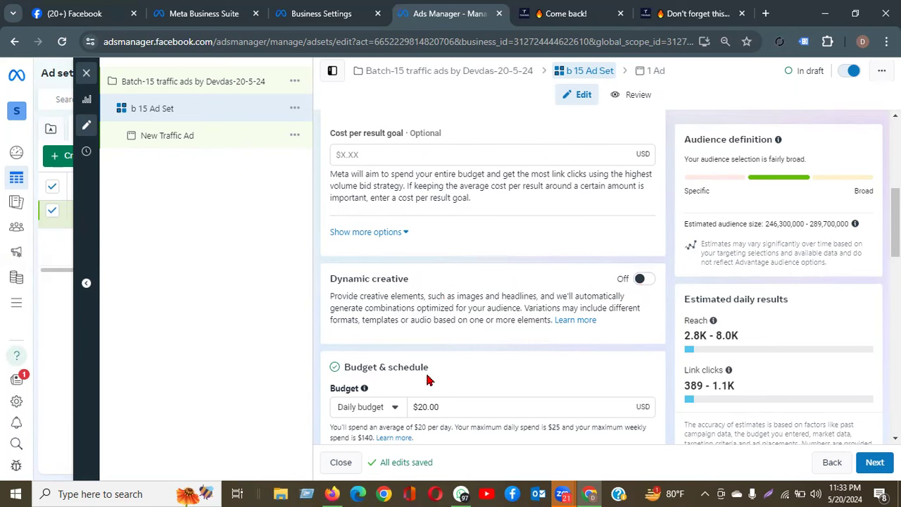
- Set the ad set's daily budget to $10.00 and check its currency
left_click_drag(388, 368, 427, 368)
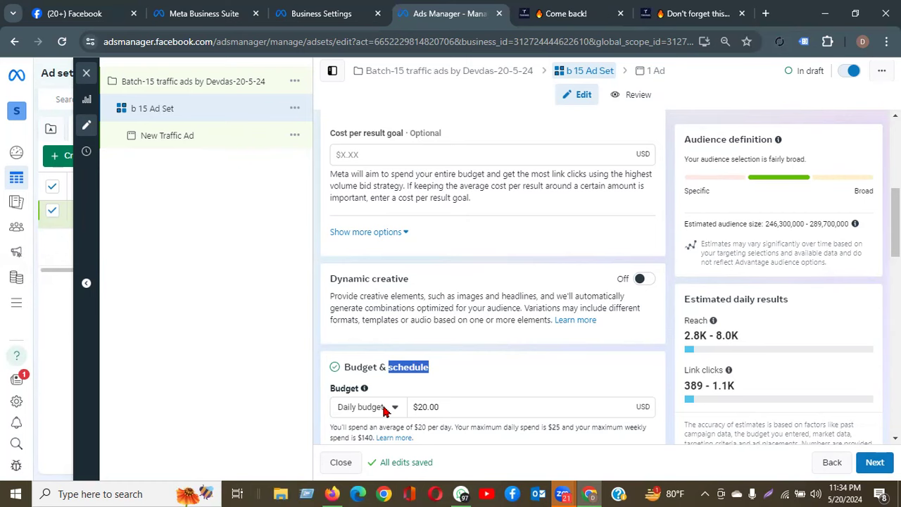
scroll(552, 355, "down", 2)
left_click_drag(449, 296, 412, 299)
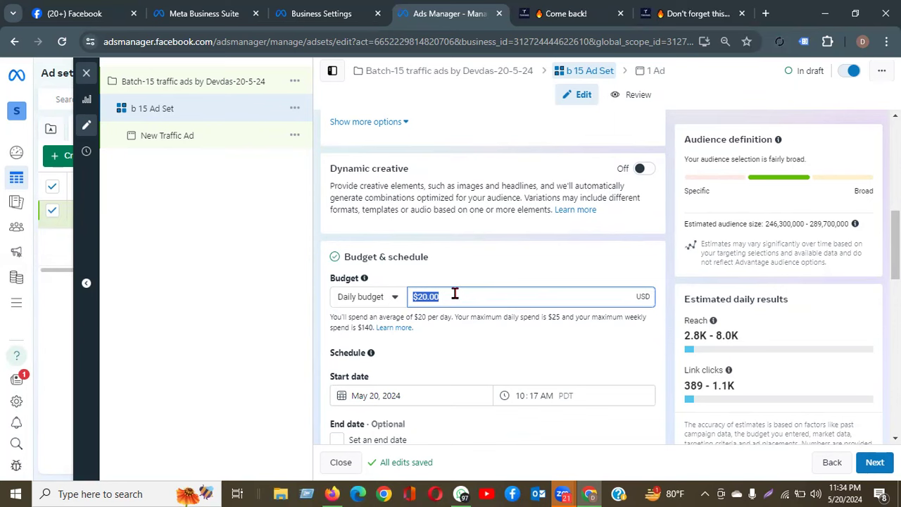
key("BackSpace")
type("10")
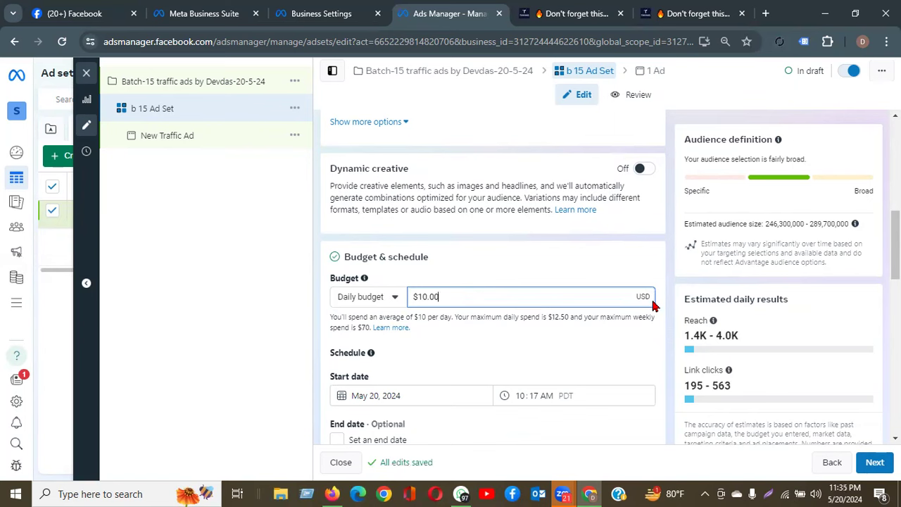
left_click_drag(638, 296, 665, 299)
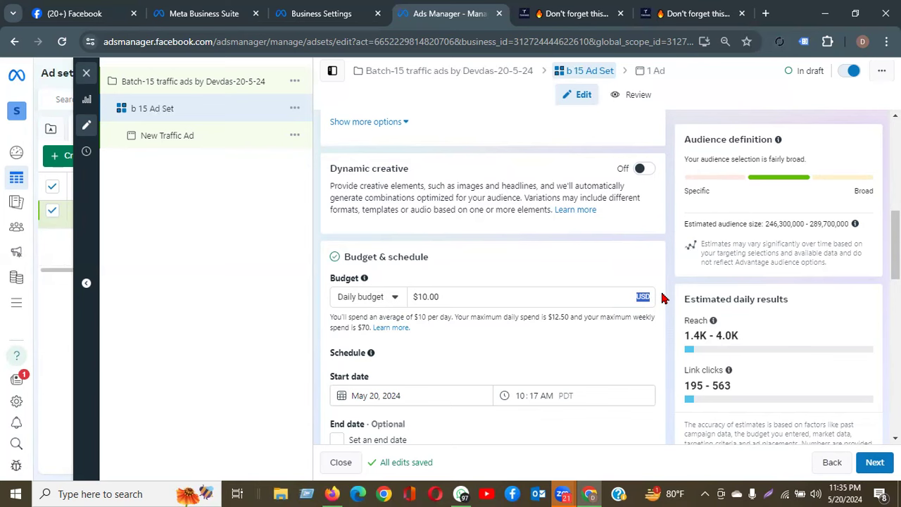
left_click(572, 274)
- Give the ad set an end date of May 27, 2024 and reset its start date to today
scroll(414, 363, "down", 2)
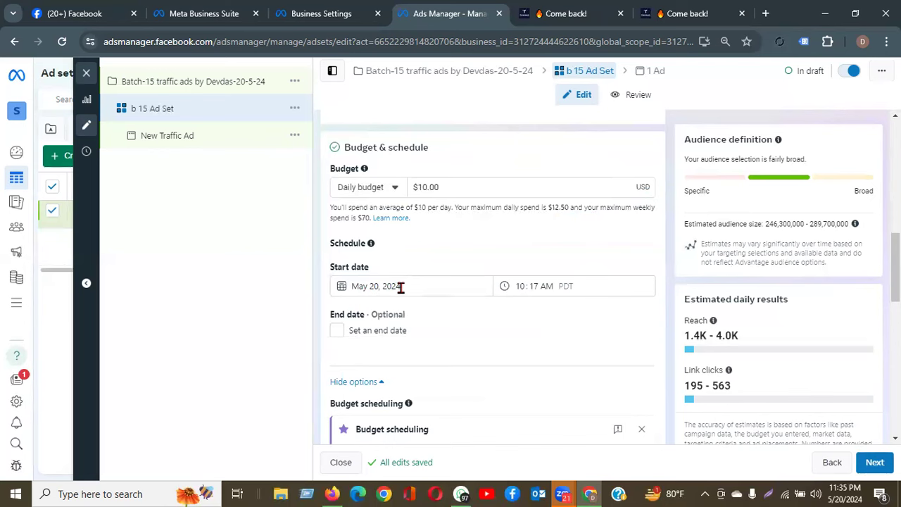
left_click(338, 334)
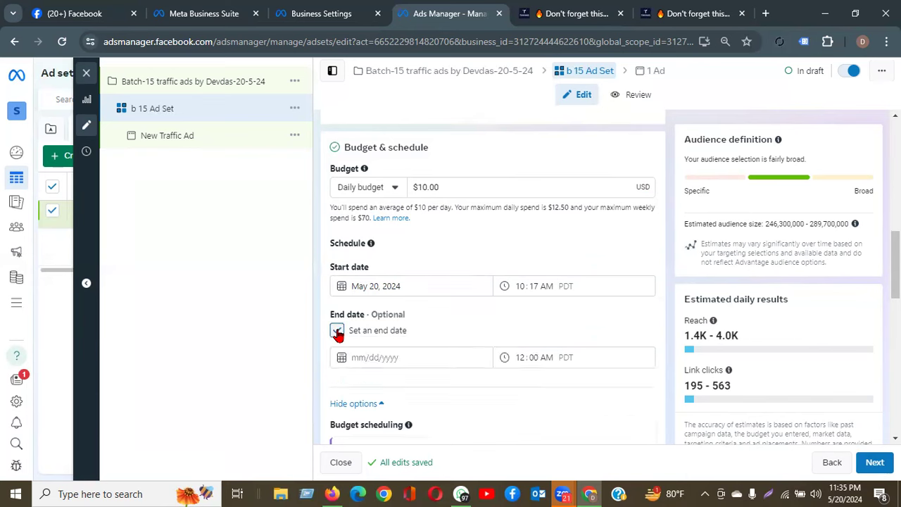
left_click(338, 334)
left_click(338, 334)
left_click(376, 357)
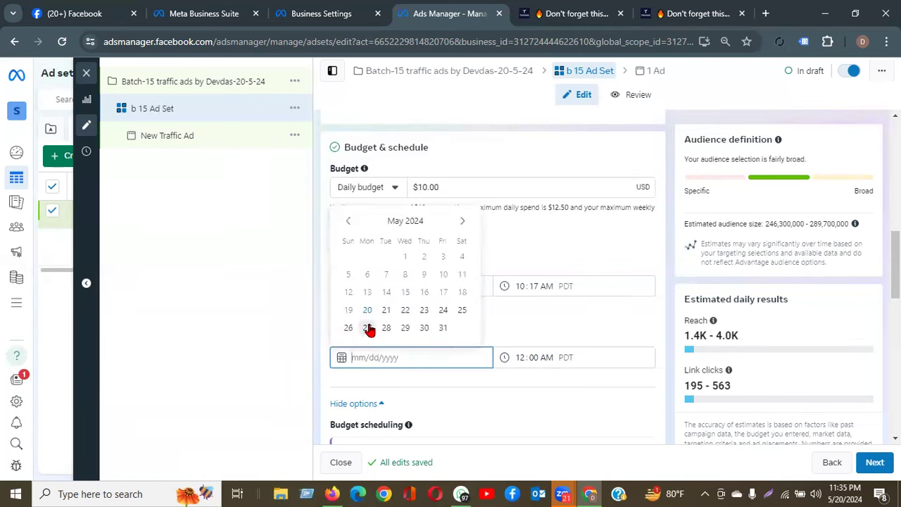
left_click(366, 327)
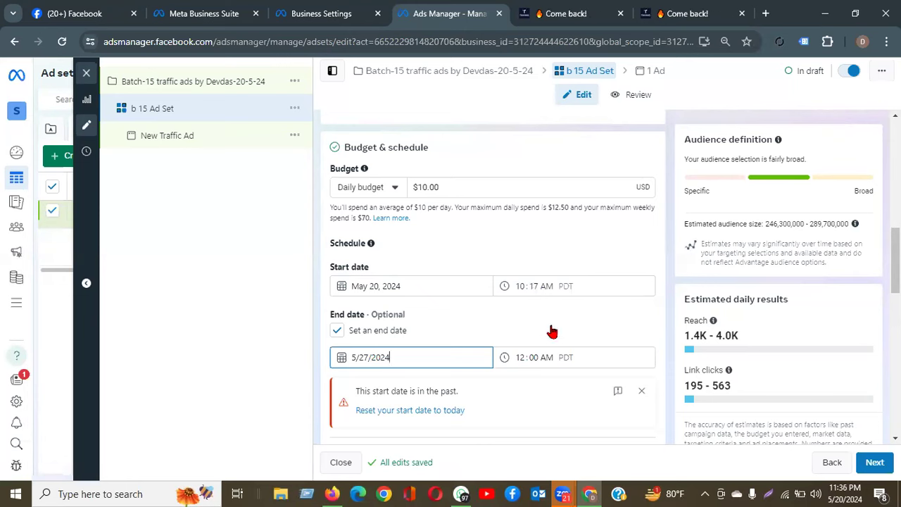
left_click(429, 410)
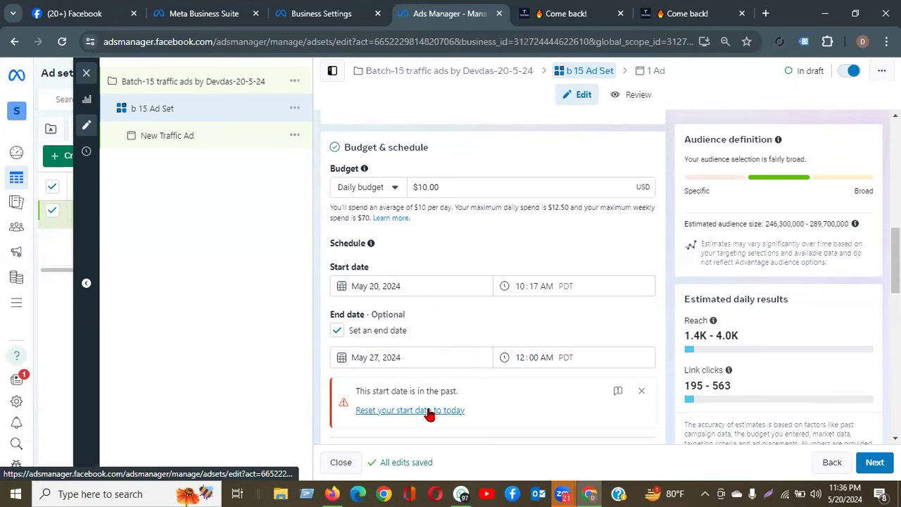
left_click(429, 412)
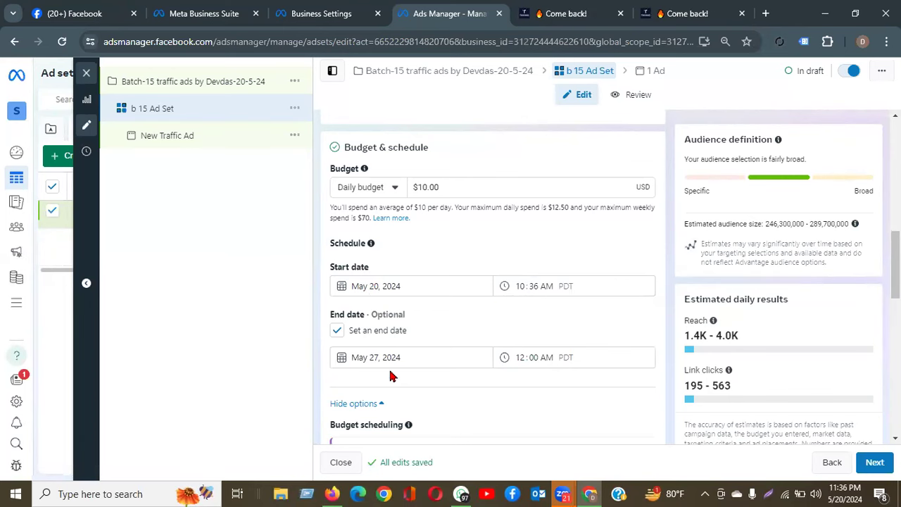
- Look through the scheduling and audience controls and expand the optional audience suggestions under Advantage+ audience
scroll(394, 377, "down", 2)
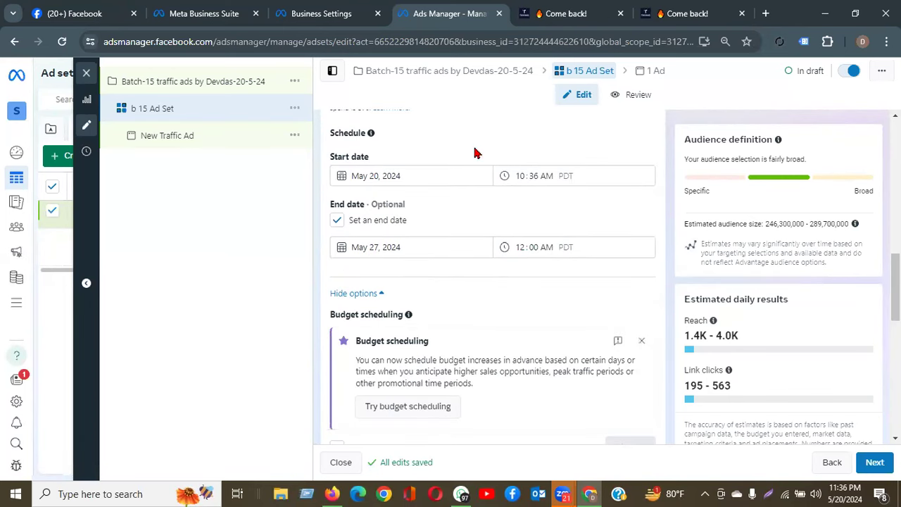
scroll(430, 324, "down", 4)
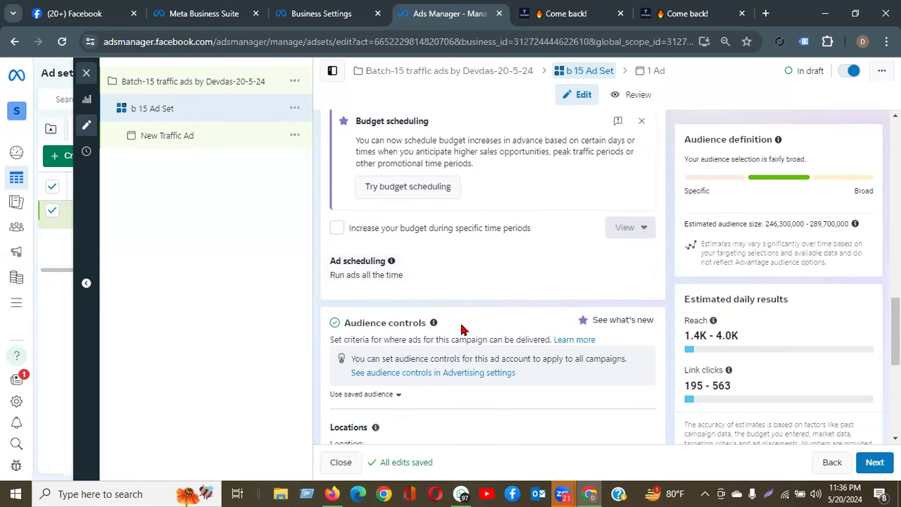
scroll(455, 329, "down", 2)
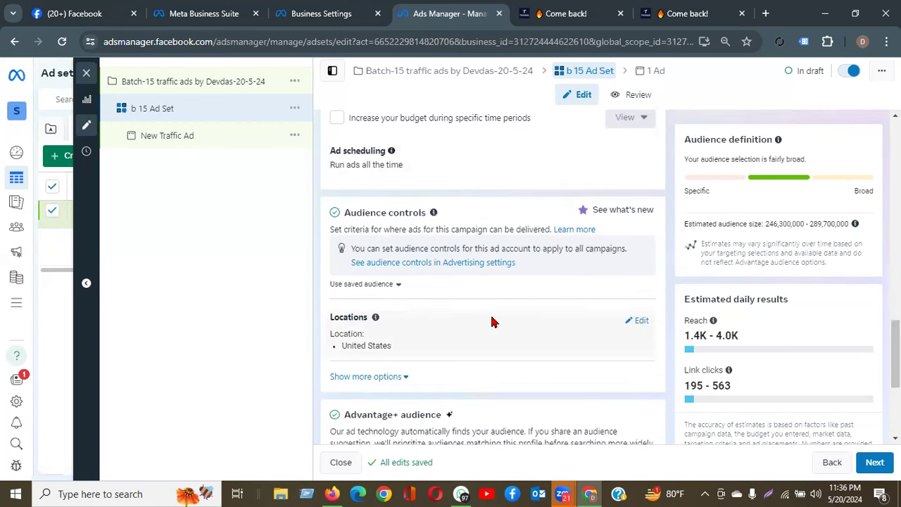
scroll(491, 317, "down", 2)
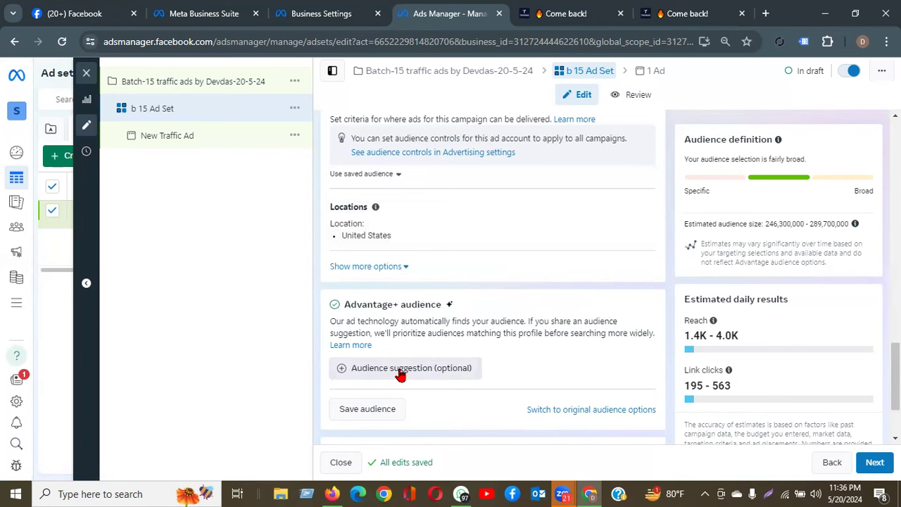
mouse_move(402, 374)
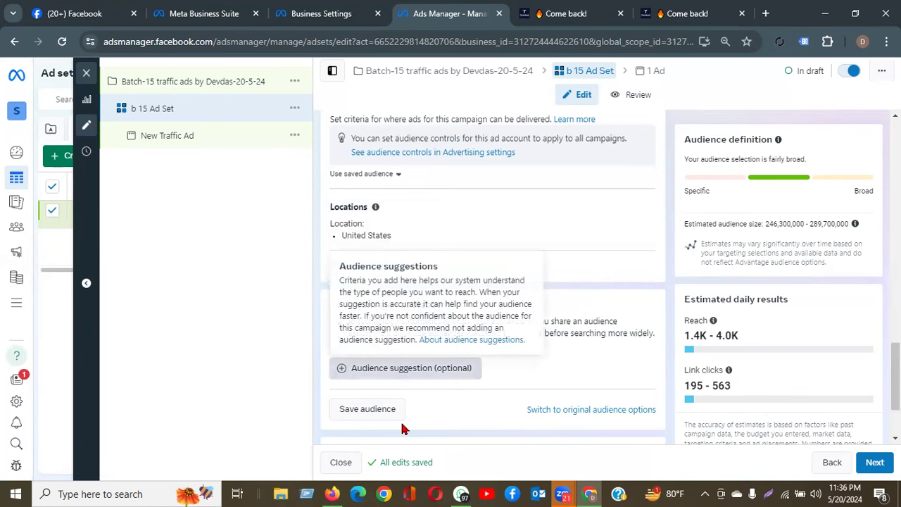
scroll(512, 317, "down", 3)
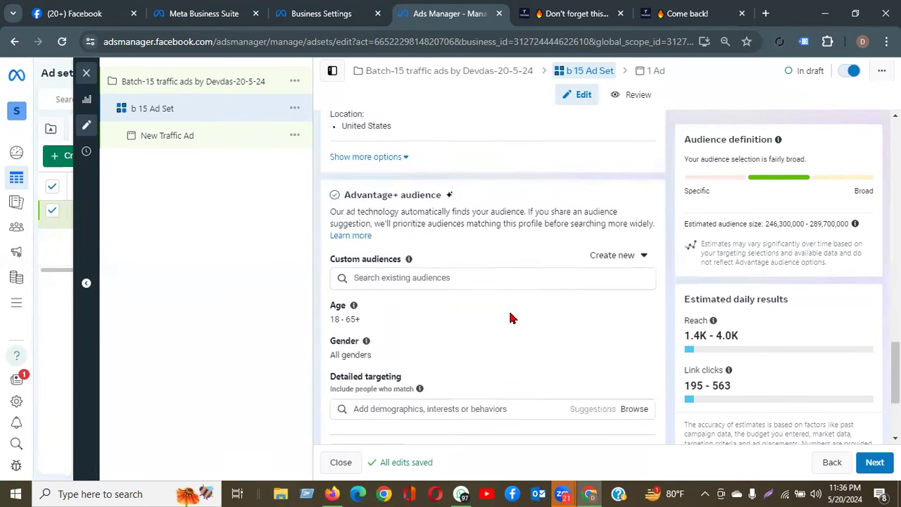
- Replace the ad set's United States location with United Kingdom
scroll(512, 318, "up", 3)
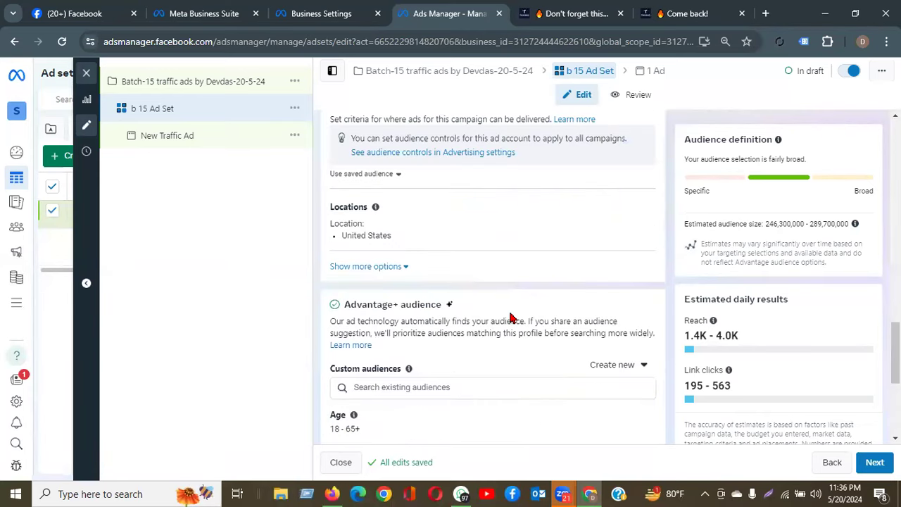
mouse_move(369, 232)
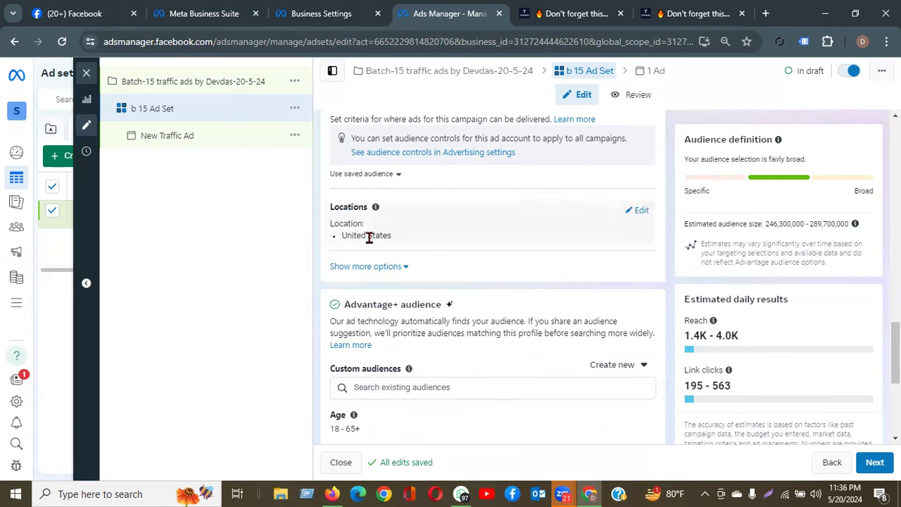
left_click(641, 212)
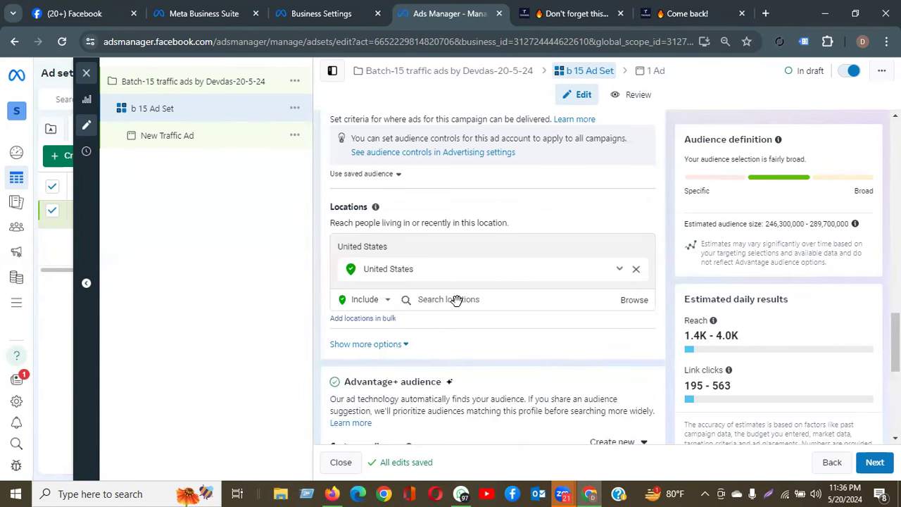
left_click(465, 275)
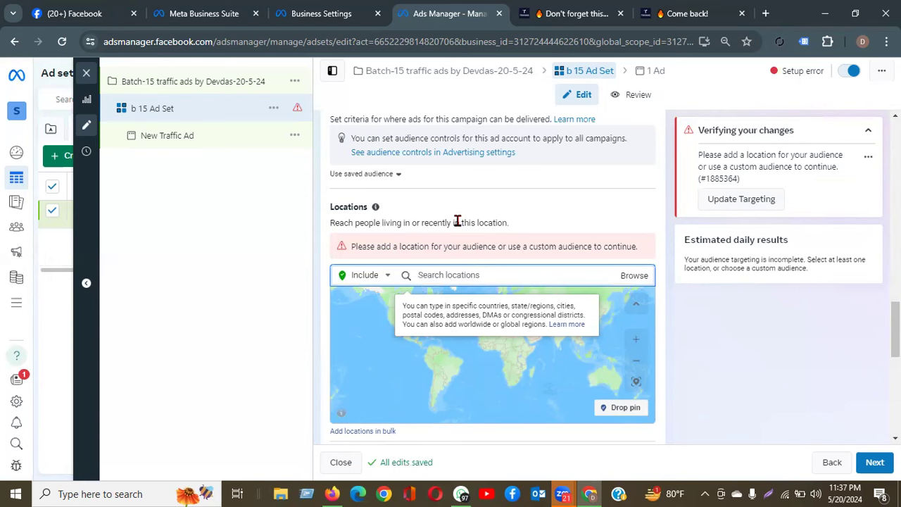
type("United")
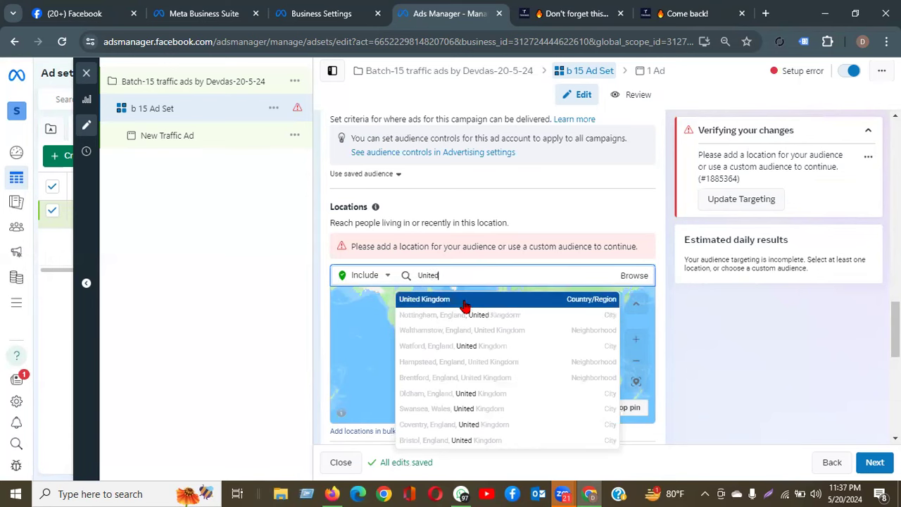
left_click(463, 300)
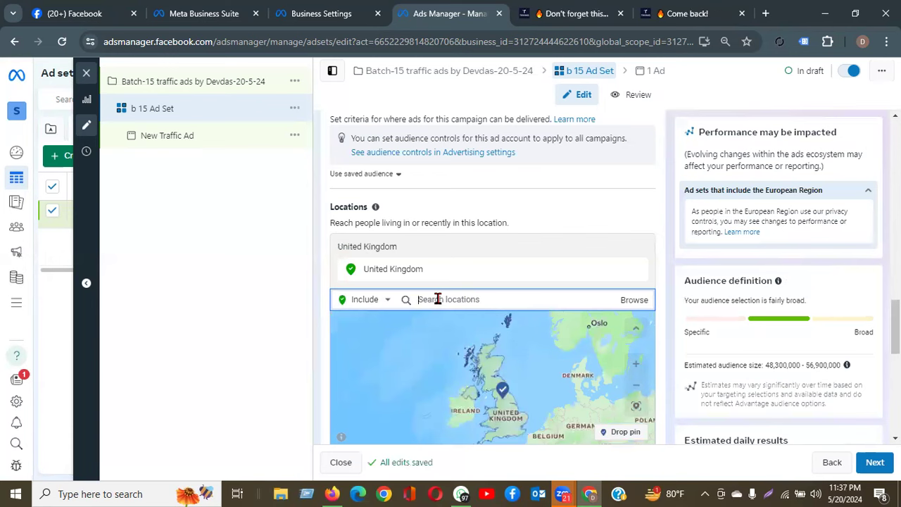
- Add United States as a second targeted location and remove it again
type("Unite")
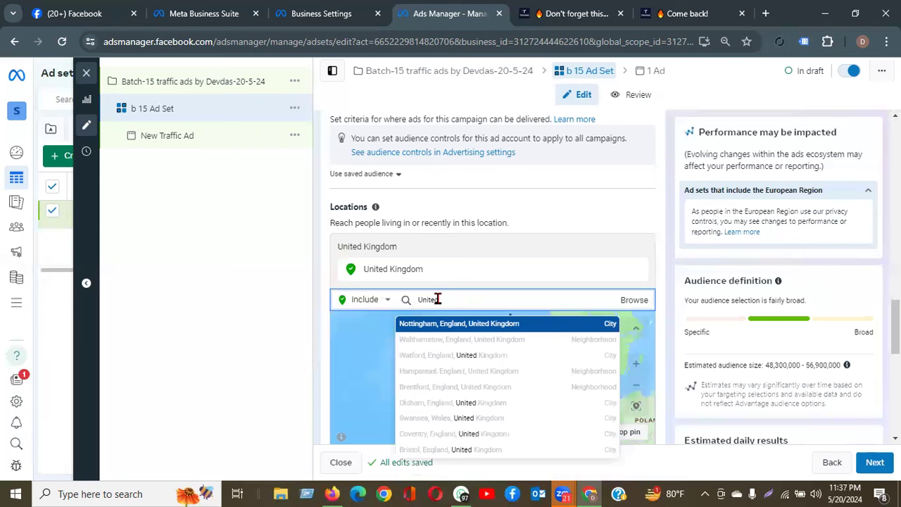
type("d State")
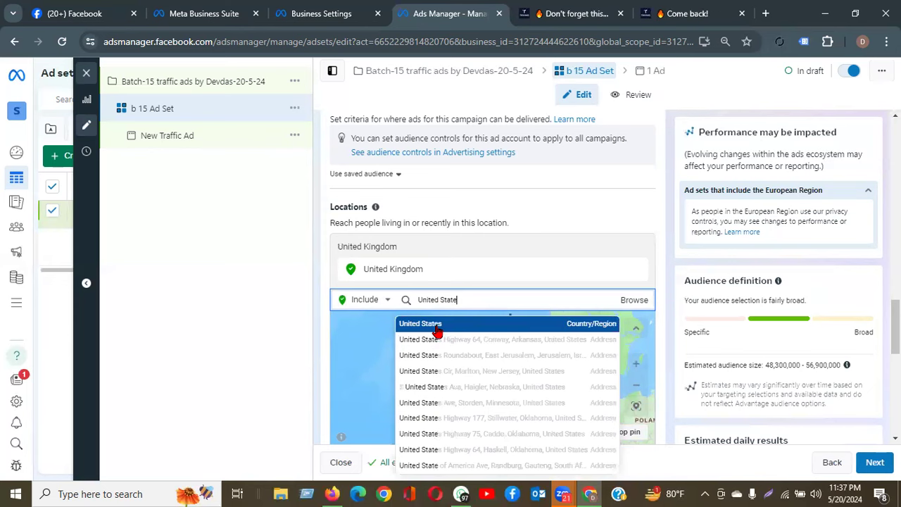
left_click(455, 320)
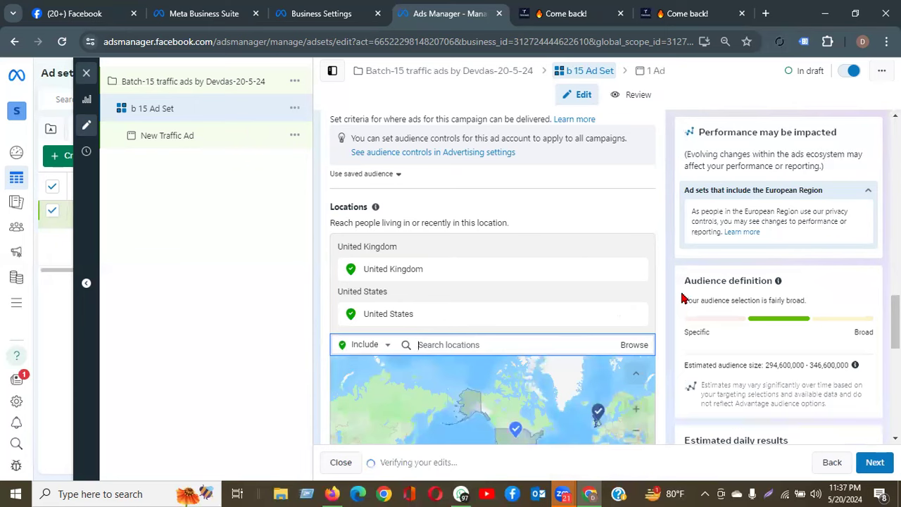
scroll(682, 299, "down", 2)
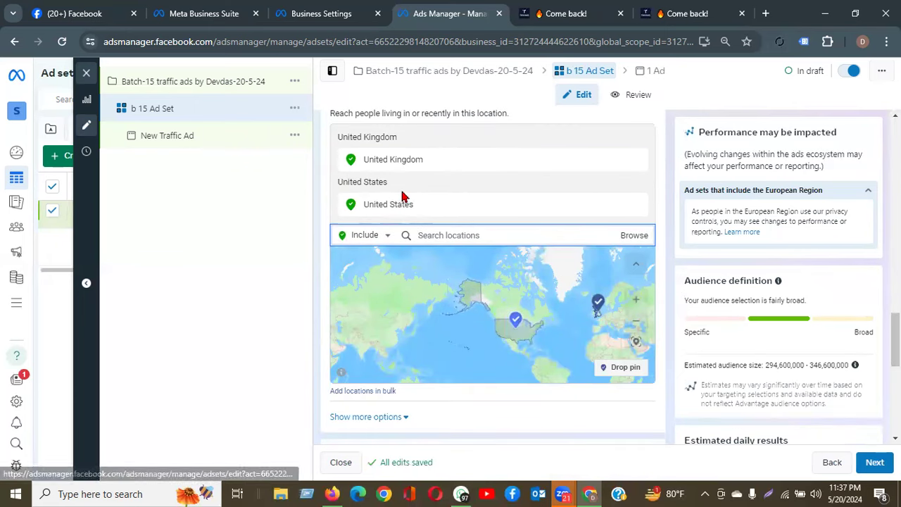
left_click(635, 205)
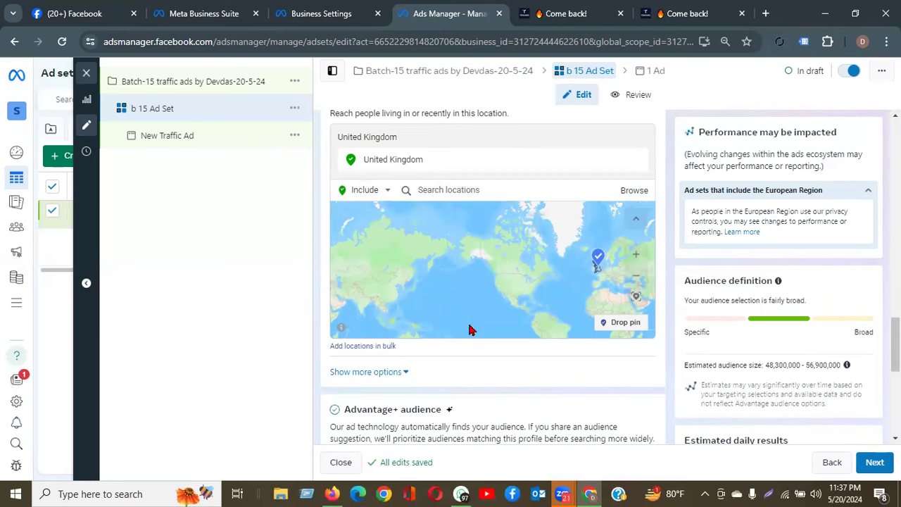
- Look over the Advantage+ audience options and compare them with the store's Ash Printed T-Shirt product page
scroll(755, 301, "down", 5)
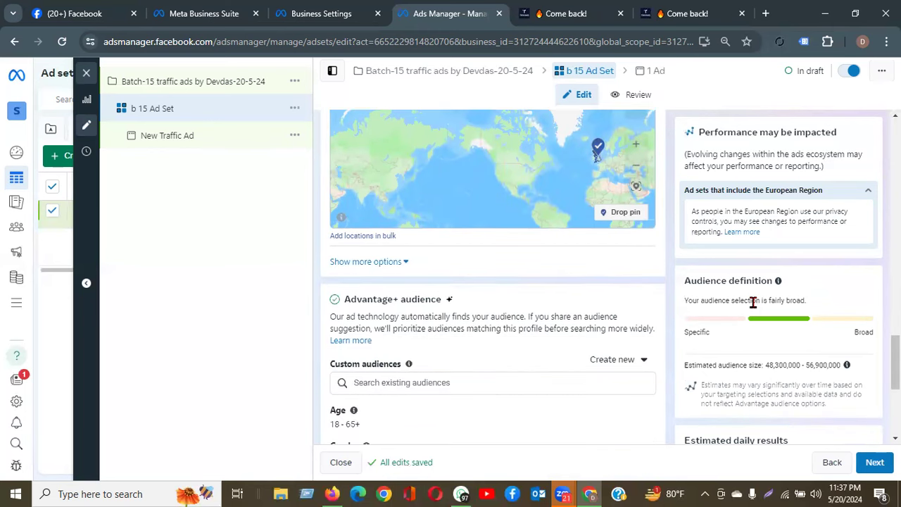
left_click_drag(345, 190, 509, 192)
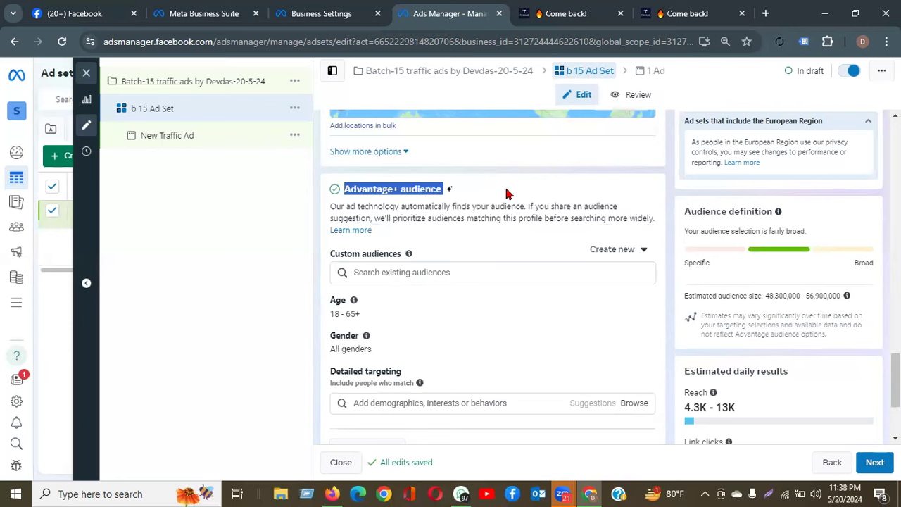
left_click(690, 15)
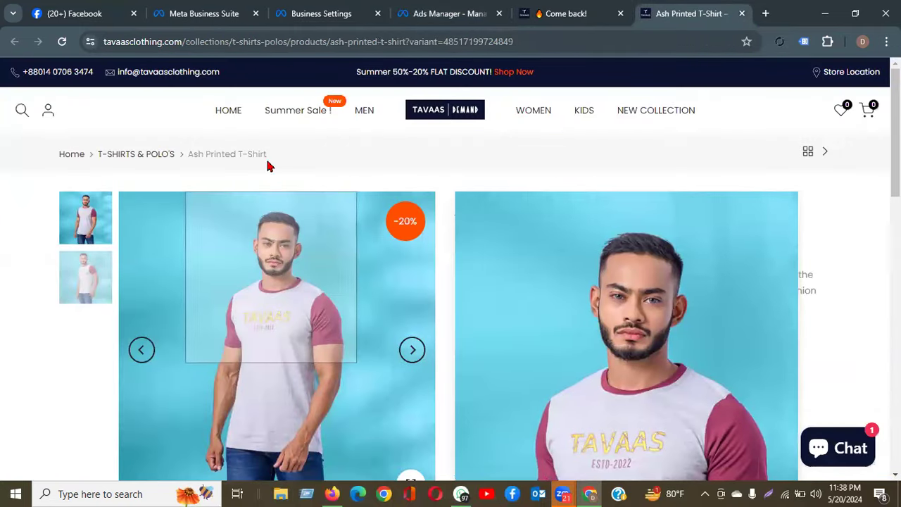
left_click(451, 20)
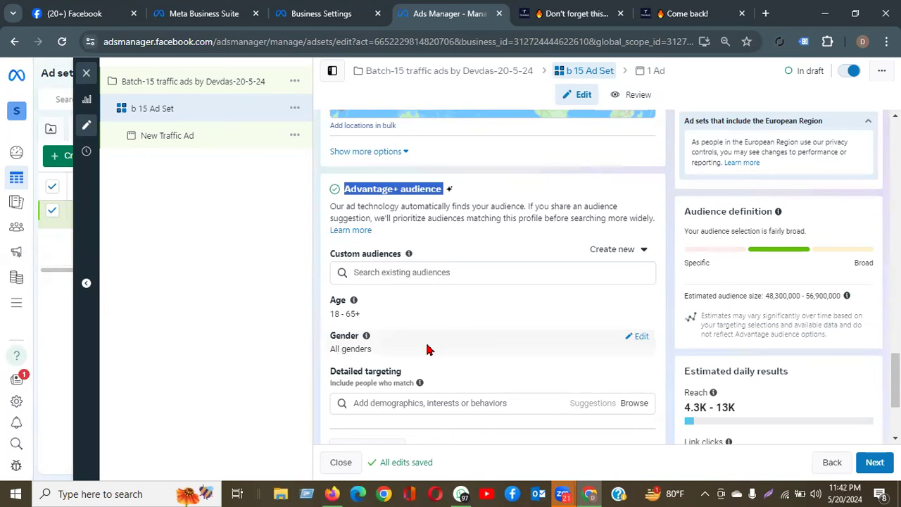
left_click(440, 271)
left_click(697, 13)
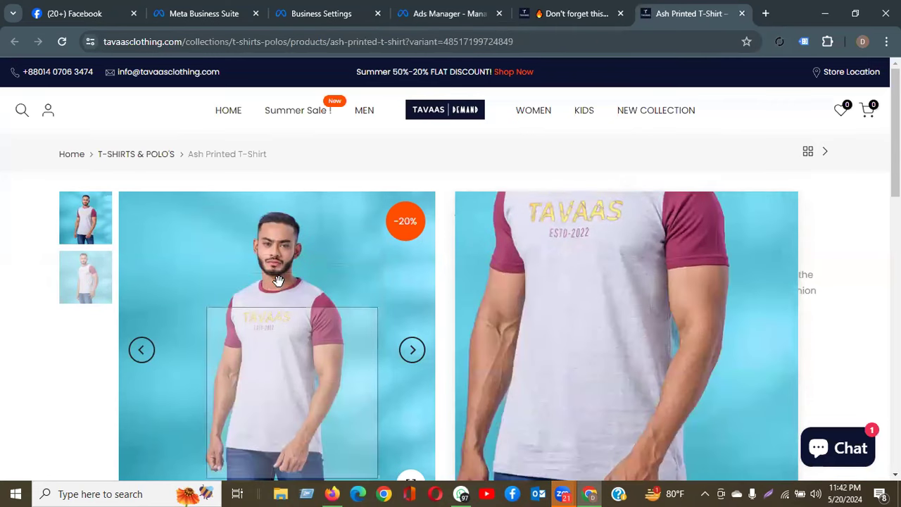
left_click(451, 14)
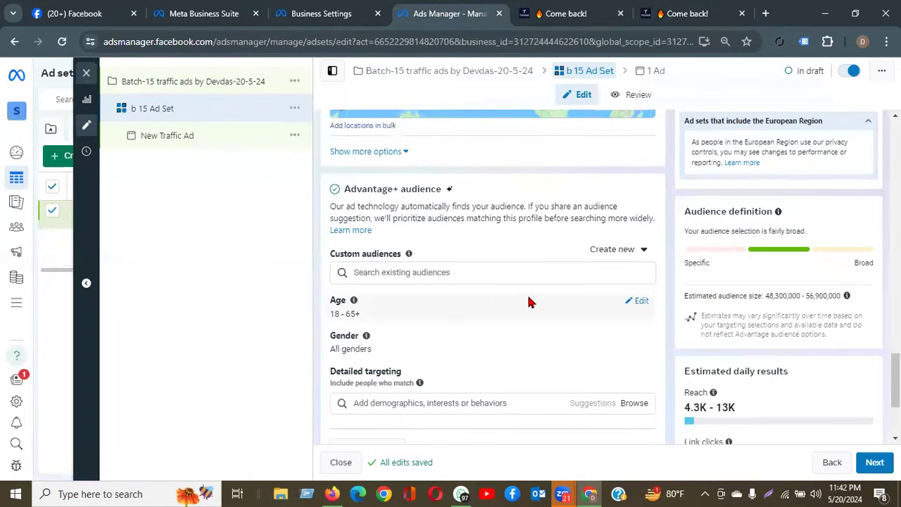
- Set the Advantage+ audience's maximum age to 40 and its gender to Men
left_click(641, 303)
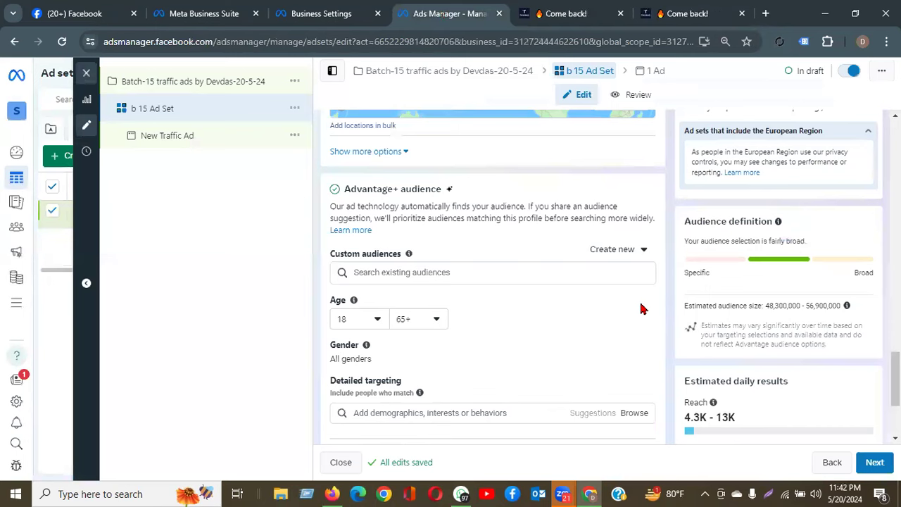
left_click(378, 321)
left_click(412, 321)
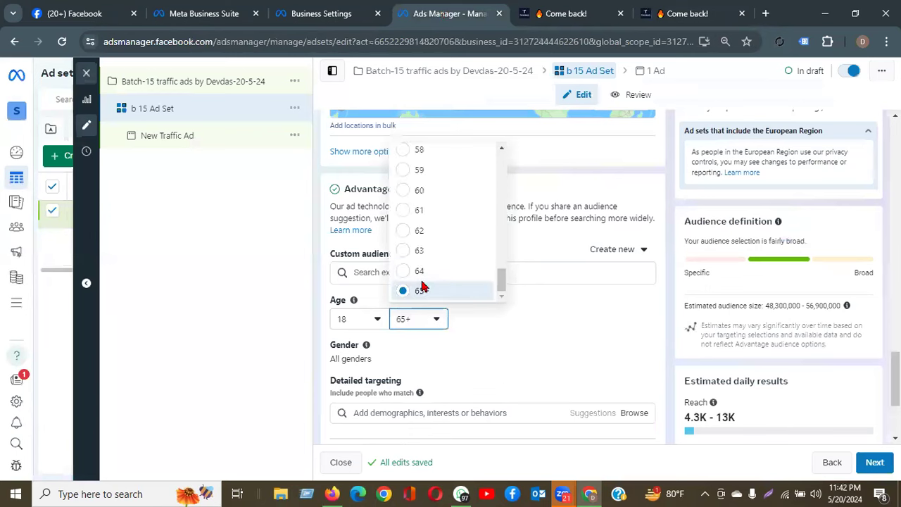
scroll(425, 259, "up", 2)
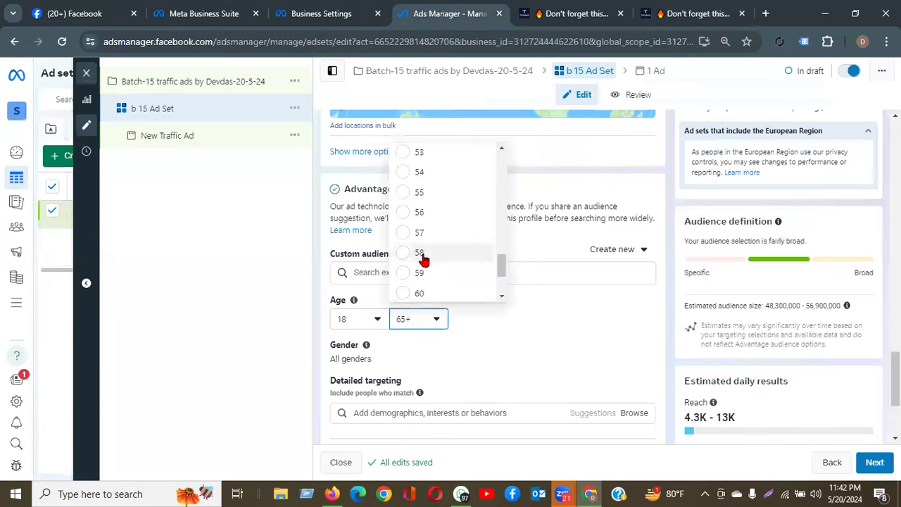
scroll(424, 222, "up", 2)
scroll(426, 224, "up", 2)
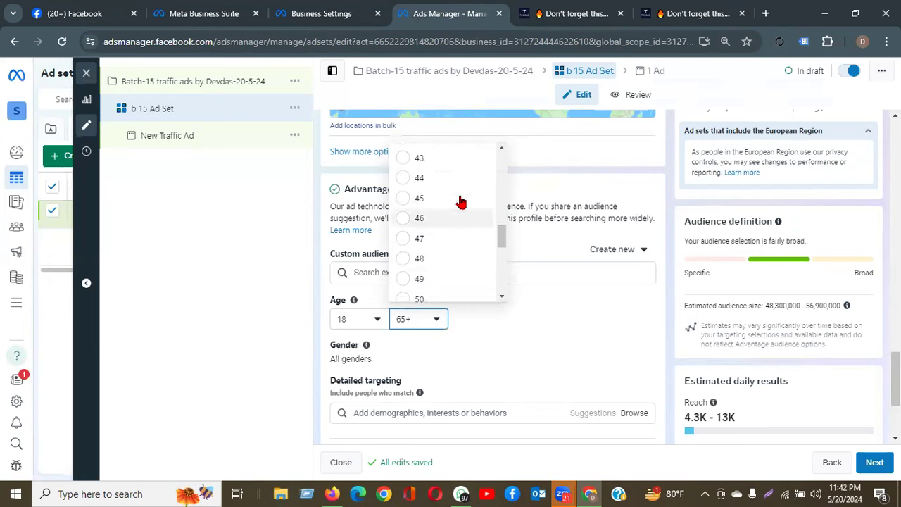
scroll(453, 203, "up", 1)
scroll(453, 203, "up", 1)
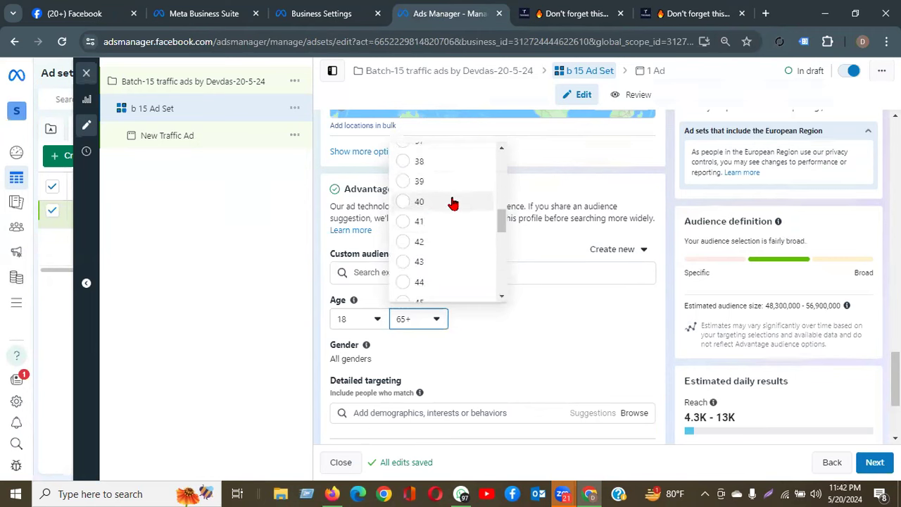
left_click(403, 204)
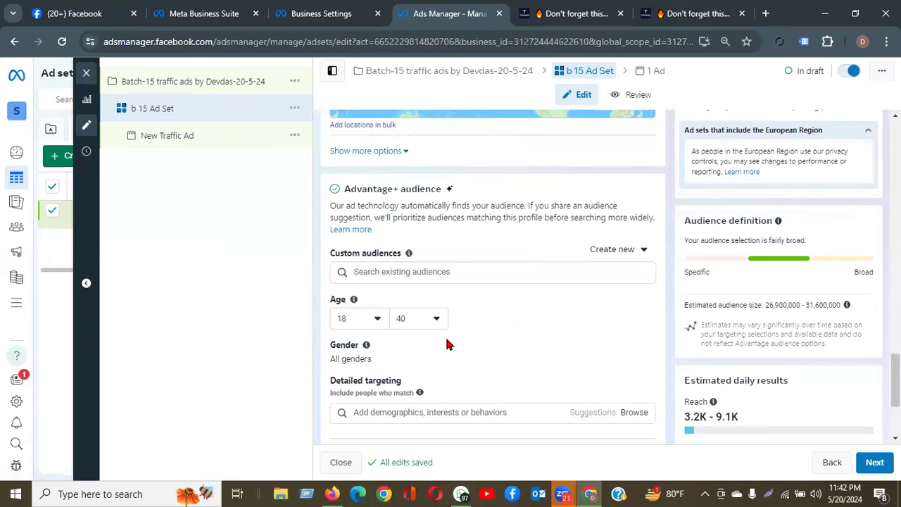
left_click(339, 350)
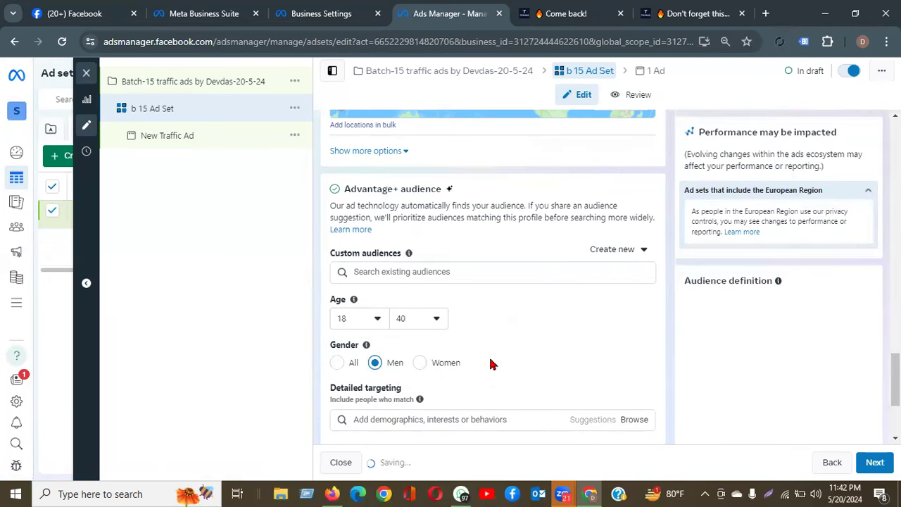
- Add the Clothing (apparel) interest to the audience's detailed targeting
scroll(558, 353, "down", 2)
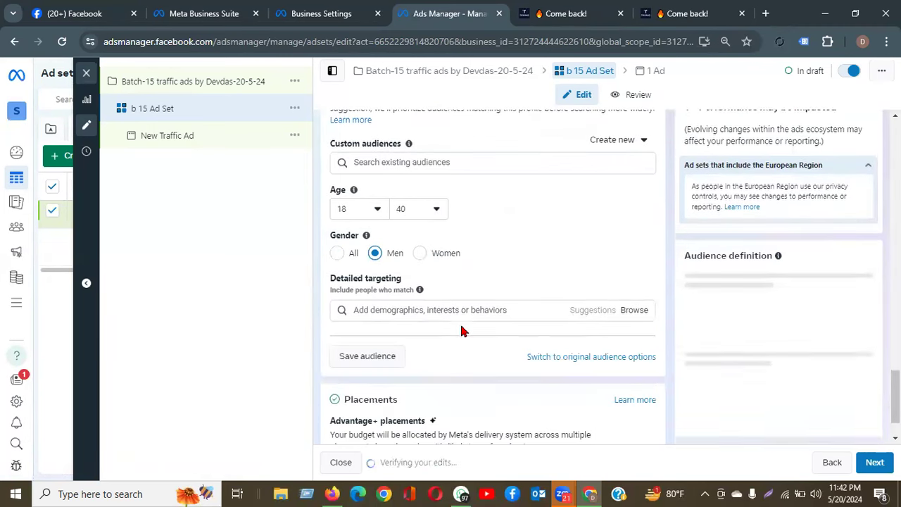
left_click(388, 312)
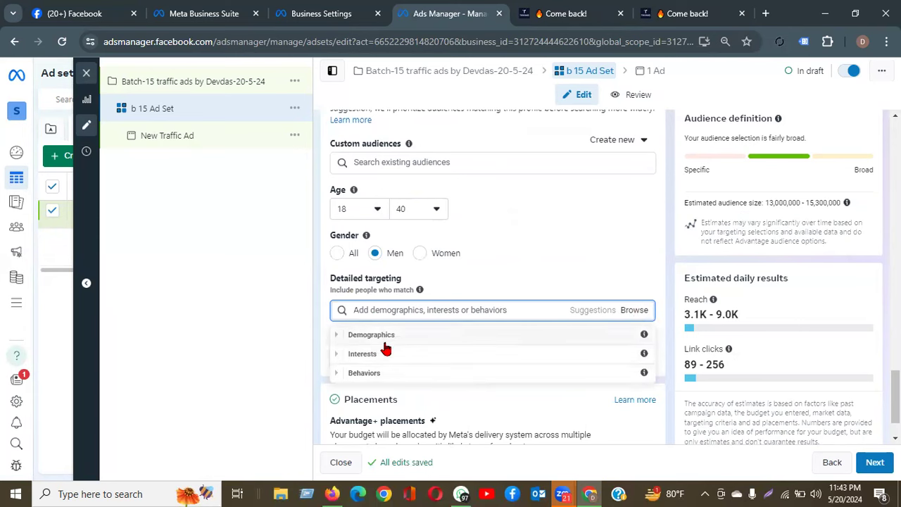
left_click(379, 309)
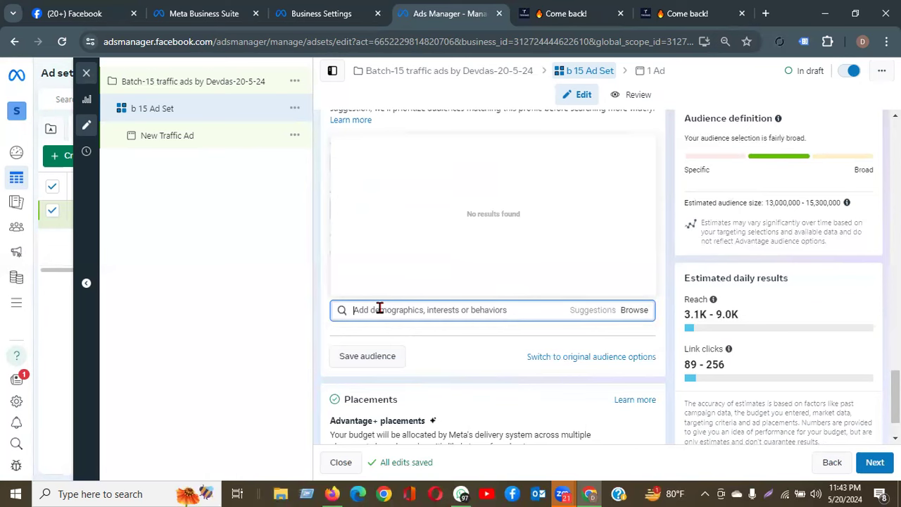
type("clothing")
mouse_move(397, 146)
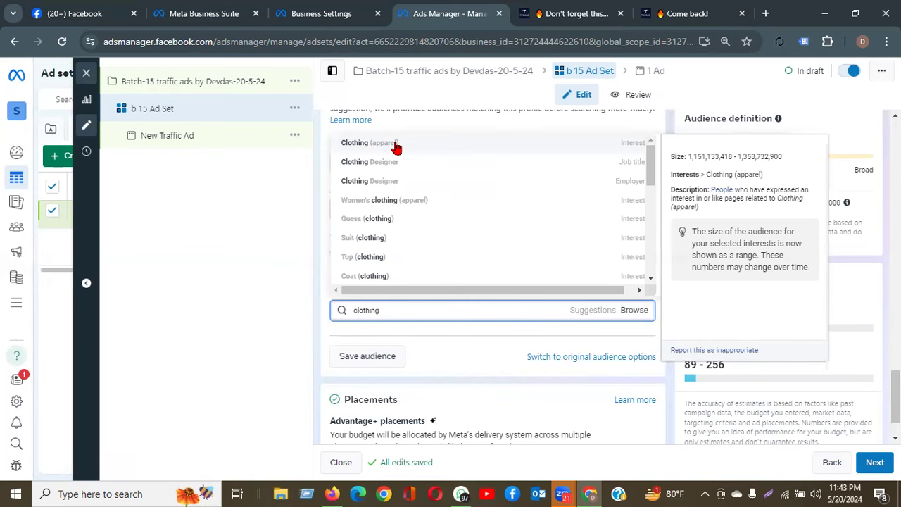
left_click(395, 148)
left_click(443, 363)
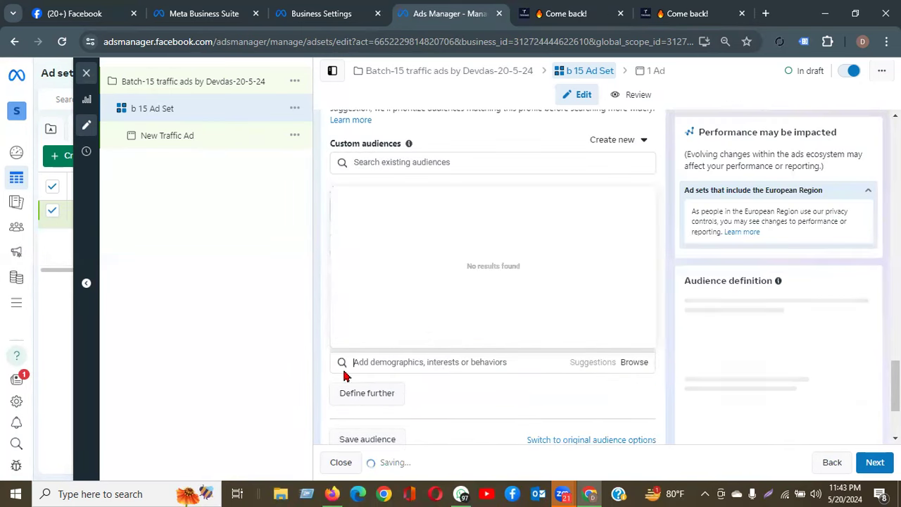
left_click(229, 371)
mouse_move(348, 340)
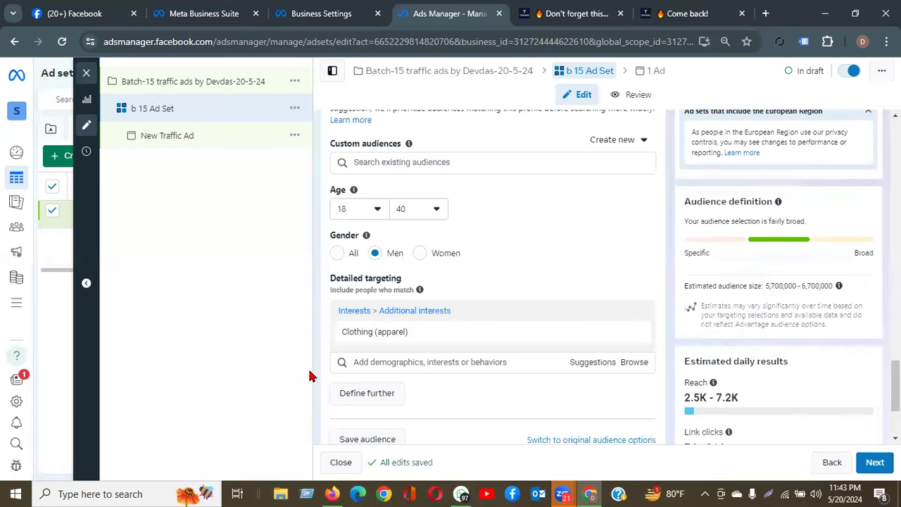
- Add the T-shirt (apparel) interest to the audience's detailed targeting
left_click(416, 363)
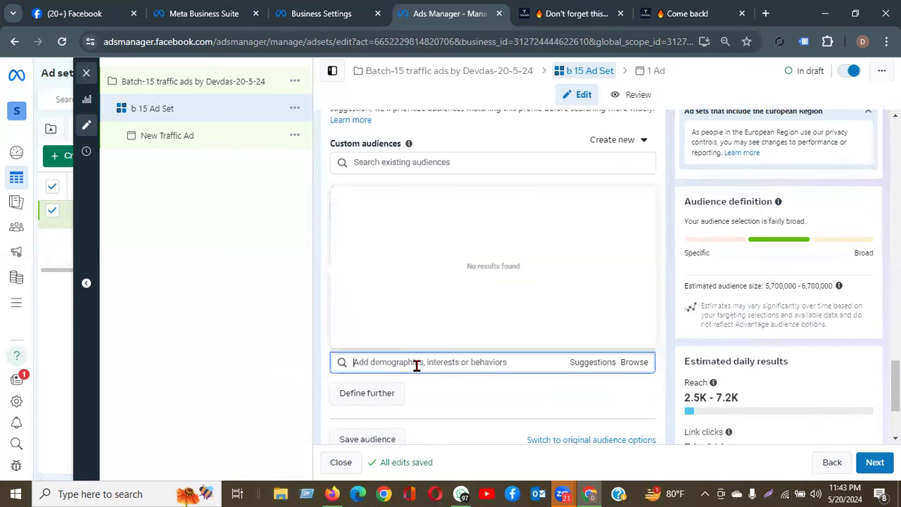
type("t shir")
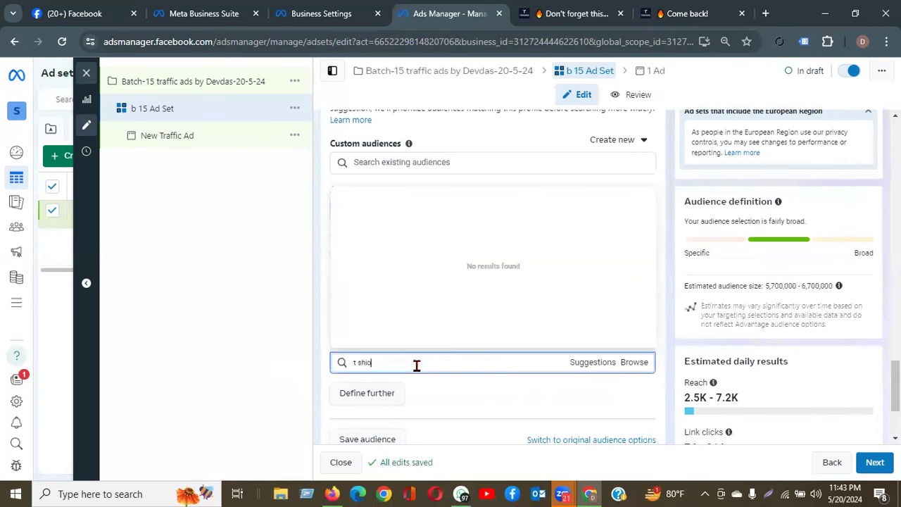
key("BackSpace")
type("rt")
key("BackSpace")
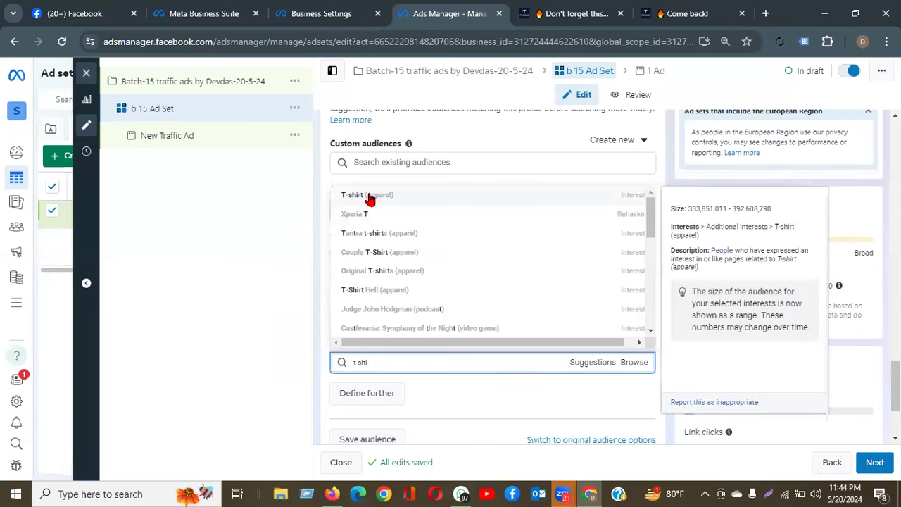
left_click(369, 198)
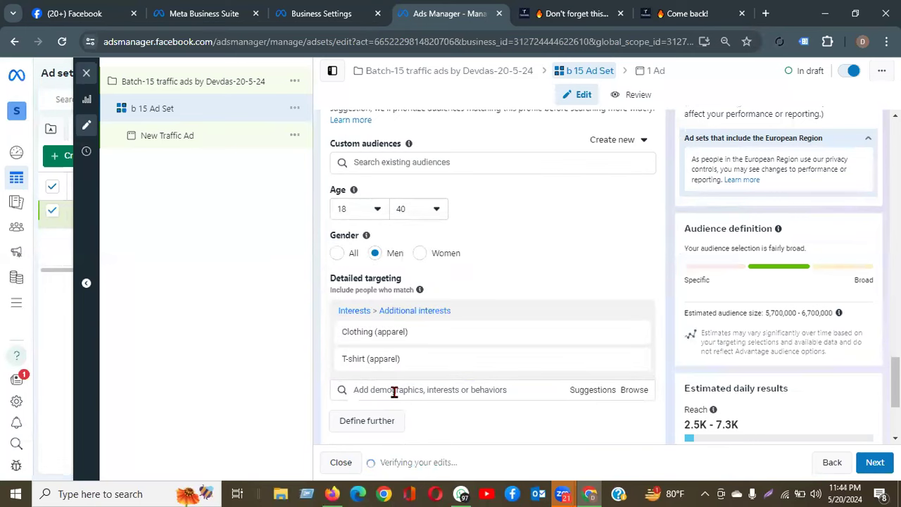
- Add the Dress to. (apparel) interest to the audience's detailed targeting
type("dress")
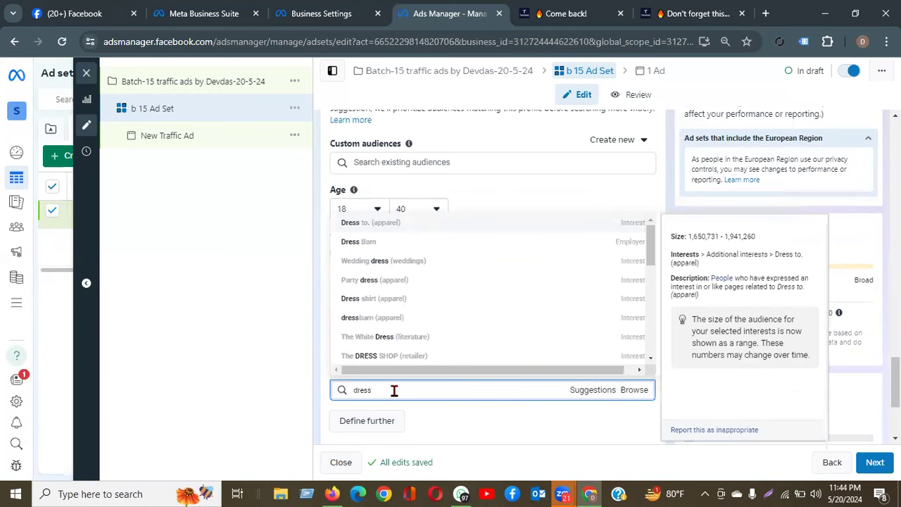
left_click(397, 230)
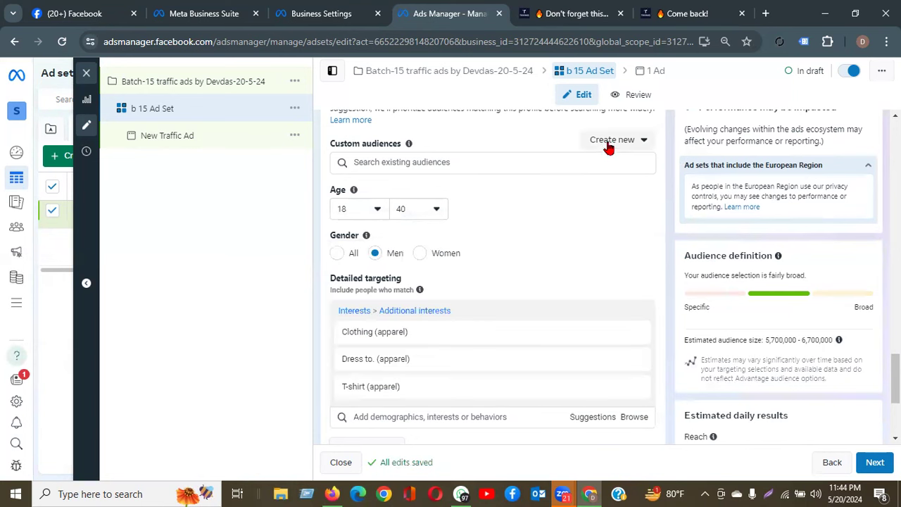
scroll(610, 148, "down", 2)
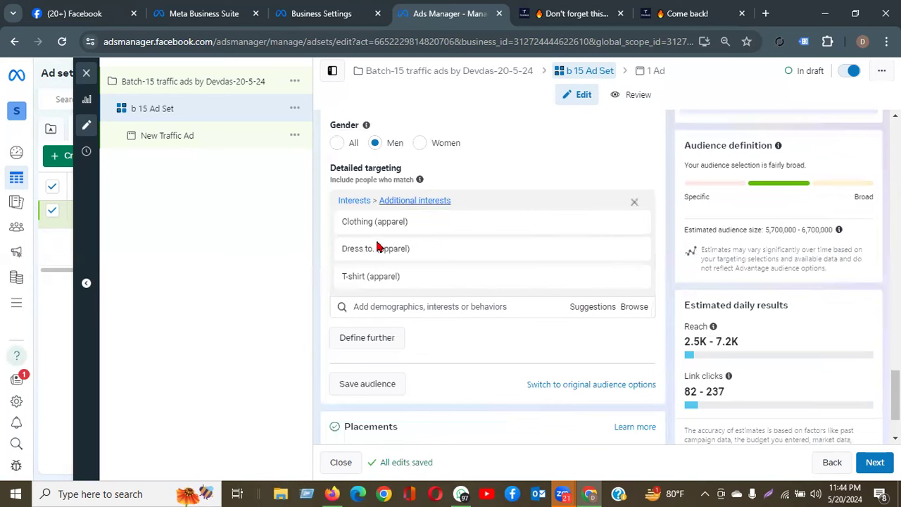
mouse_move(384, 230)
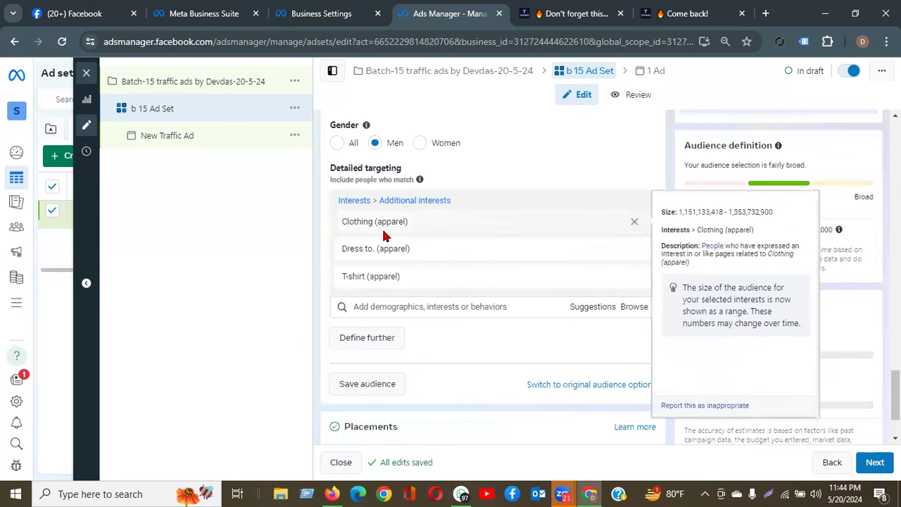
- Browse the suggested interests and add Shirt (apparel) to the audience's detailed targeting
left_click(594, 310)
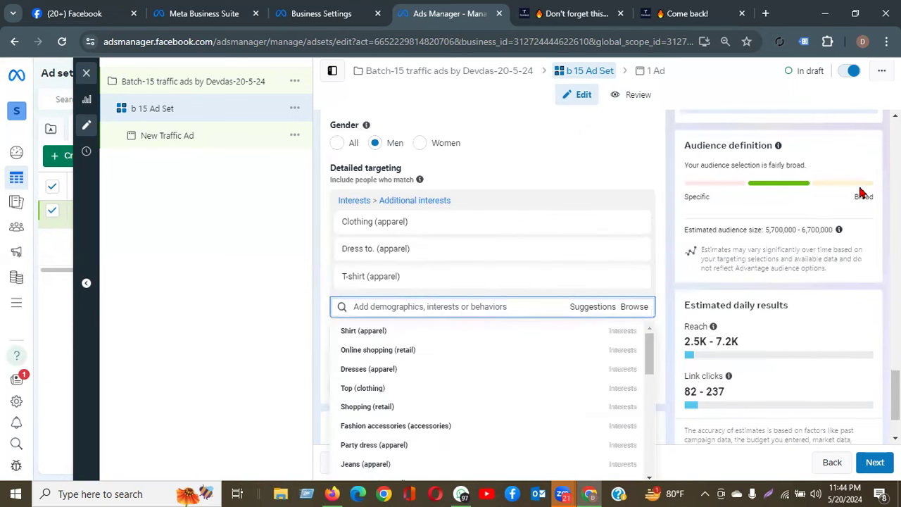
scroll(859, 193, "down", 2)
mouse_move(358, 250)
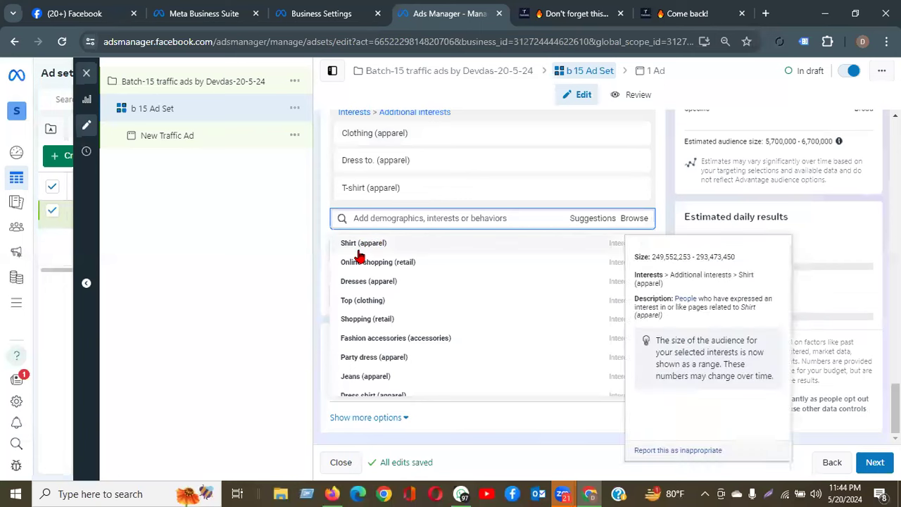
mouse_move(391, 288)
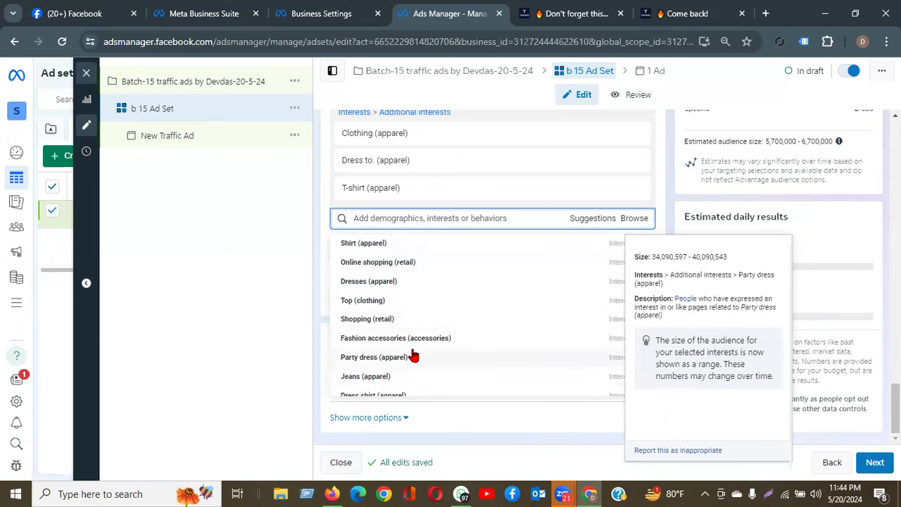
scroll(412, 354, "down", 2)
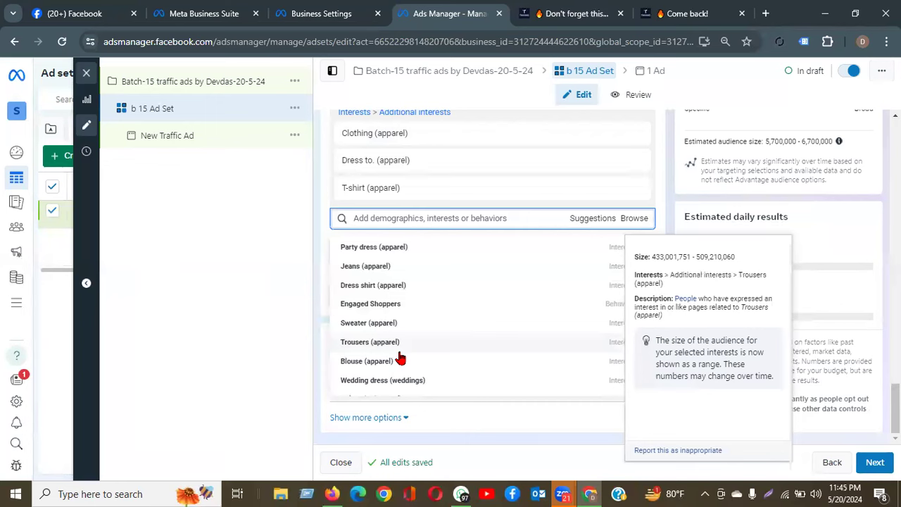
scroll(403, 348, "up", 2)
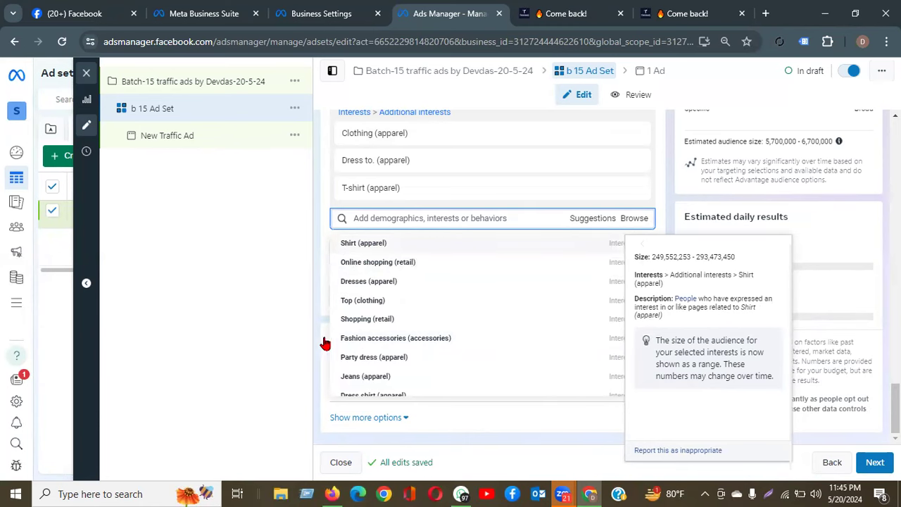
left_click(363, 242)
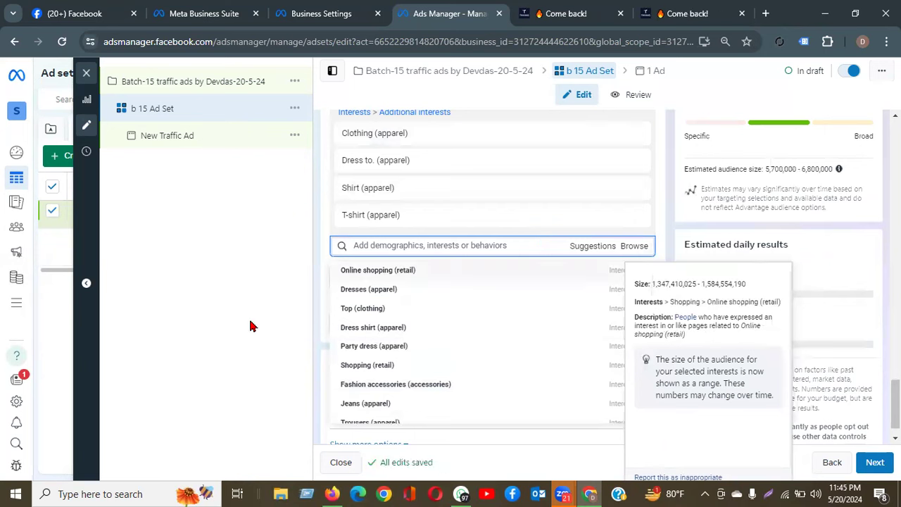
scroll(774, 211, "up", 3)
left_click(856, 190)
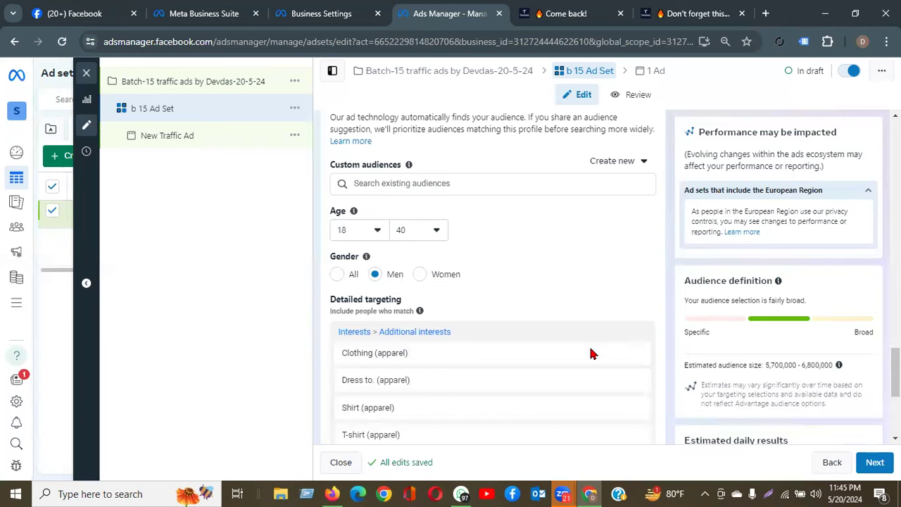
scroll(521, 300, "down", 3)
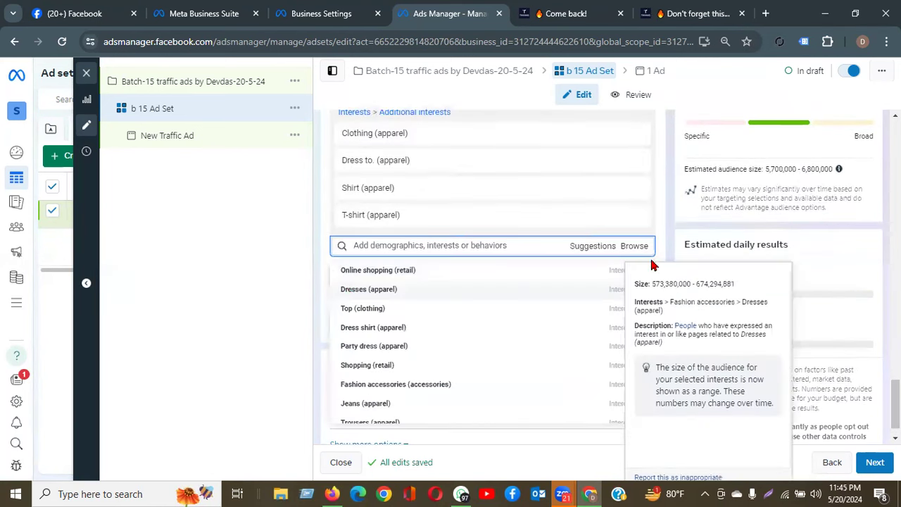
left_click(239, 281)
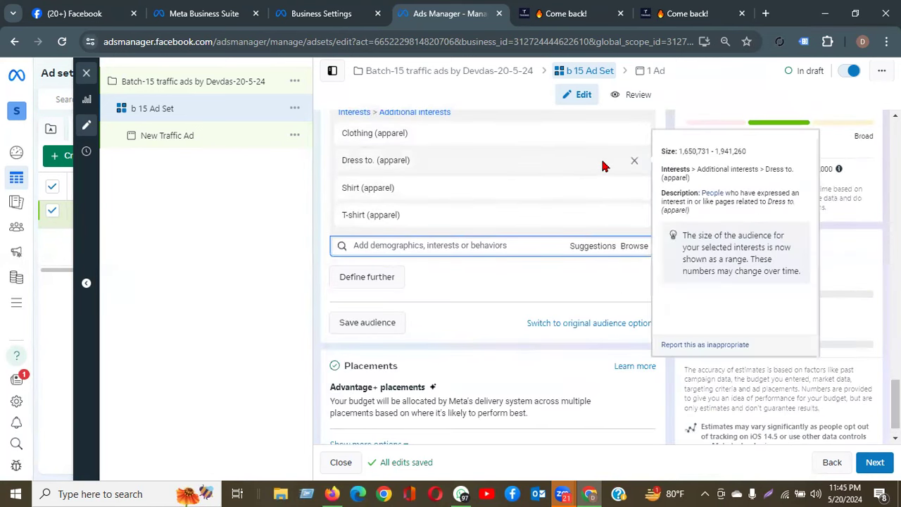
- Save the configured audience under the name B-15 Clothing
left_click(367, 322)
left_click_drag(370, 145, 212, 140)
type("B-15 ")
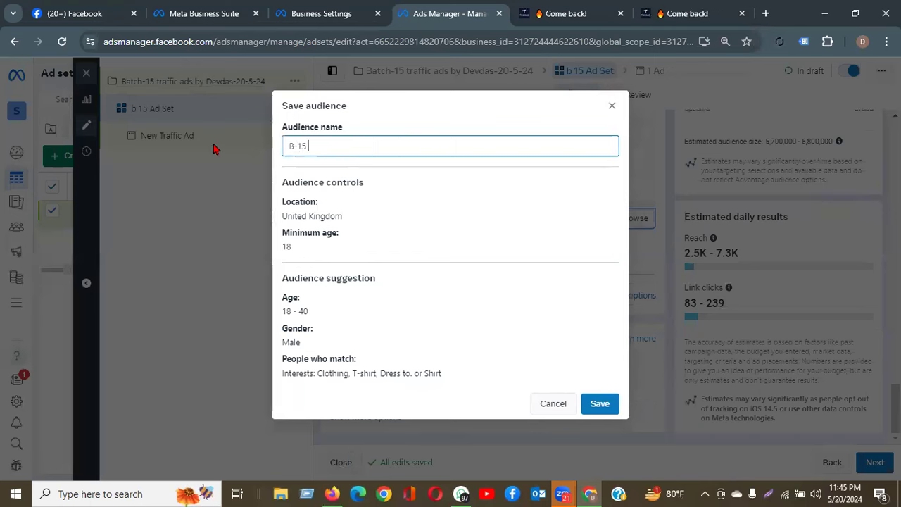
type("Clothing")
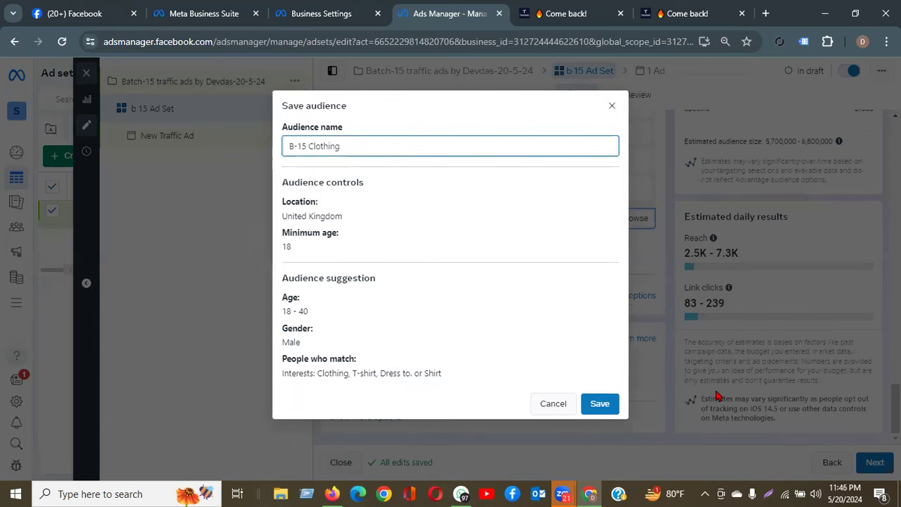
left_click(602, 401)
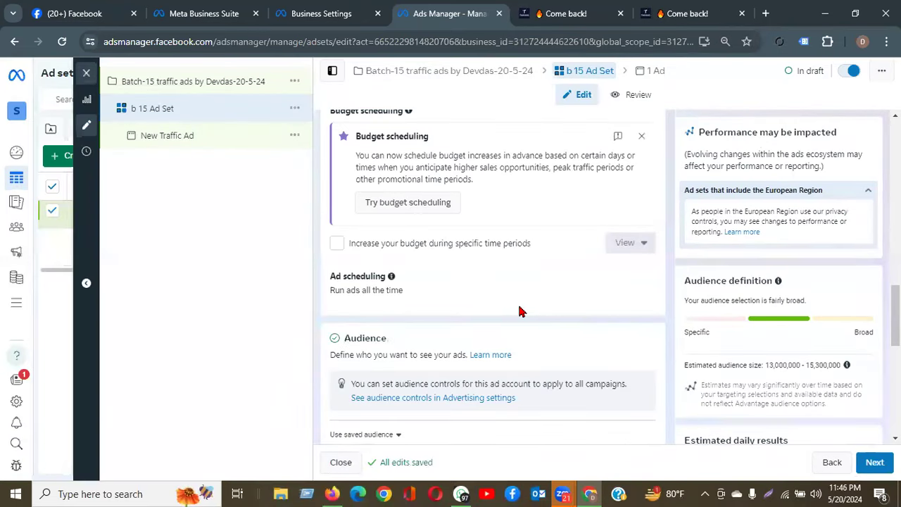
- Open the ad set's placement settings for editing and switch from Advantage+ placements to Manual placements
scroll(521, 312, "down", 3)
scroll(522, 311, "down", 4)
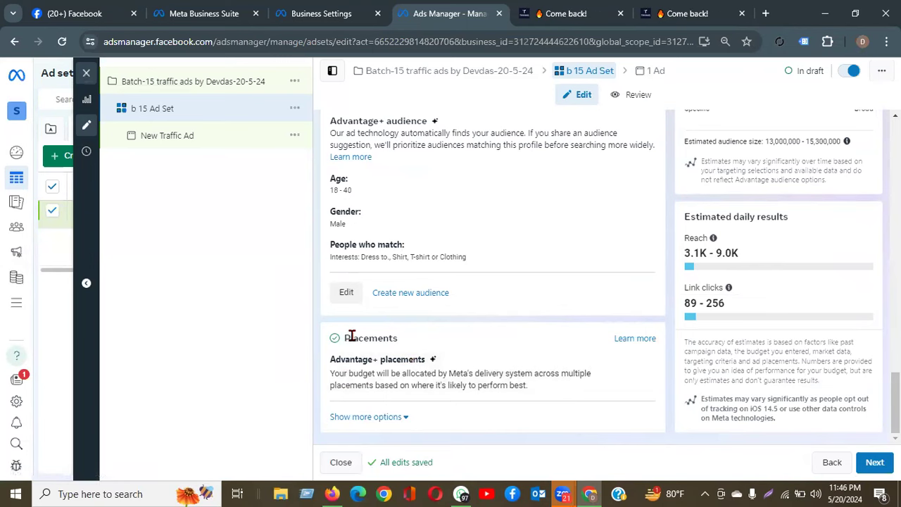
left_click_drag(348, 336, 403, 343)
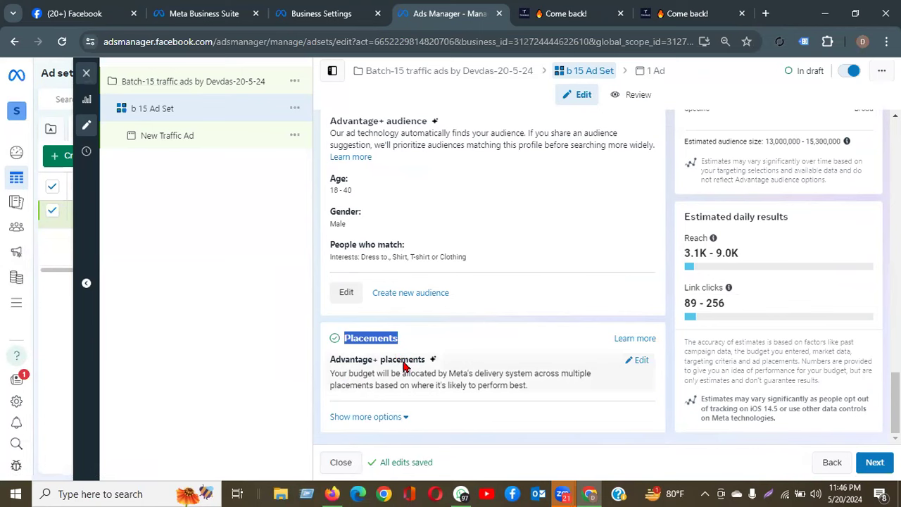
left_click(639, 362)
scroll(611, 298, "down", 1)
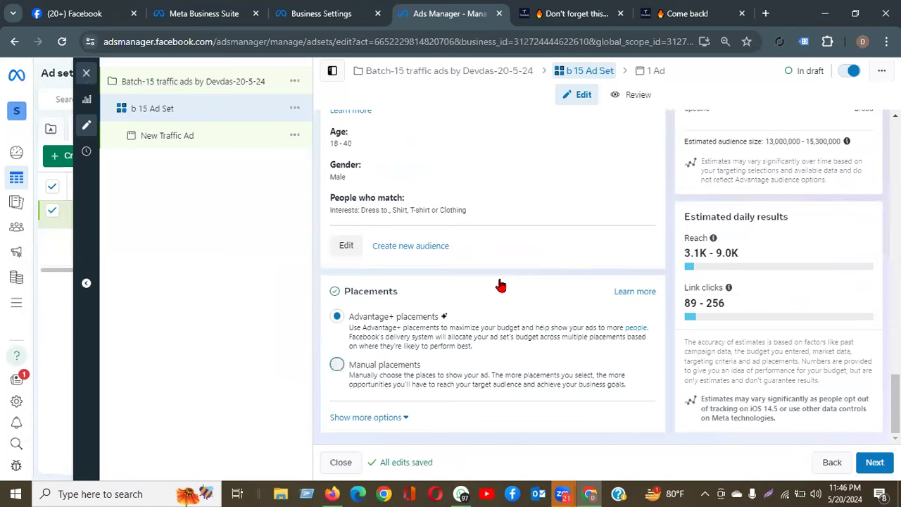
scroll(499, 280, "down", 3)
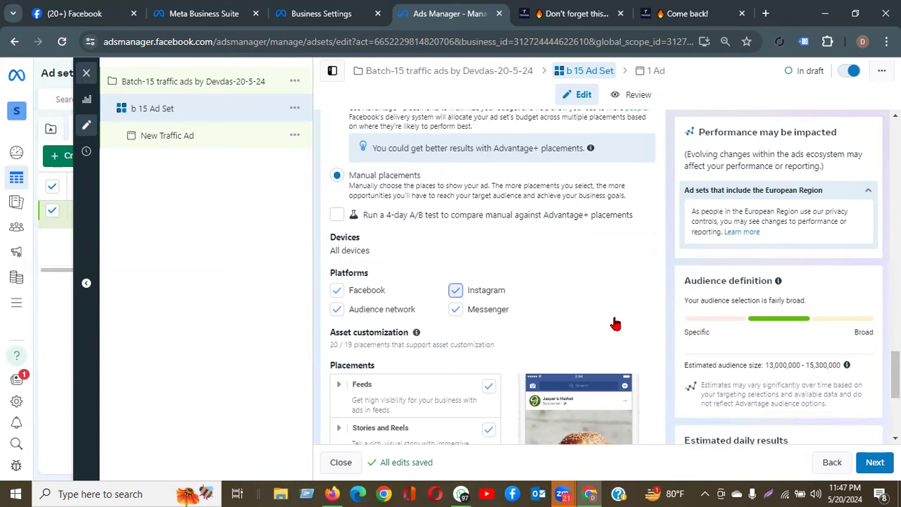
- Try excluding Instagram, Facebook and Audience network from the placement platforms one at a time, reselecting each
key("space")
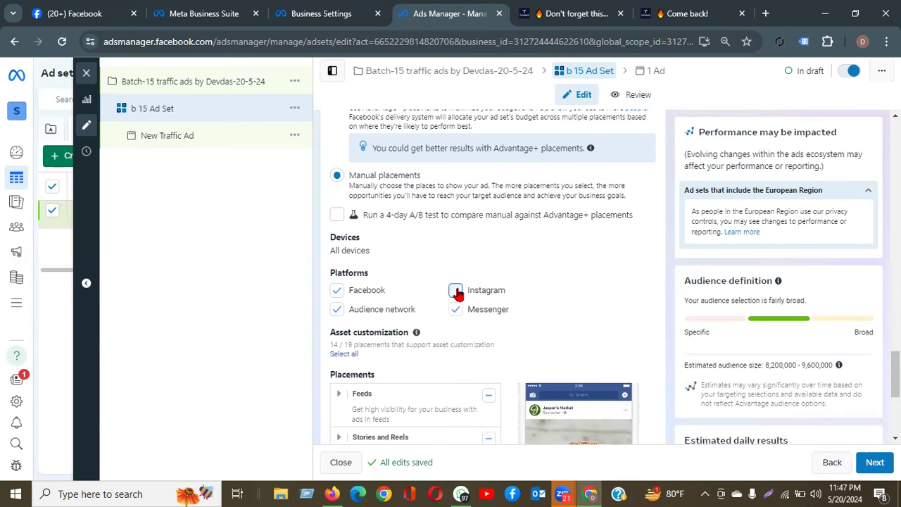
left_click(456, 292)
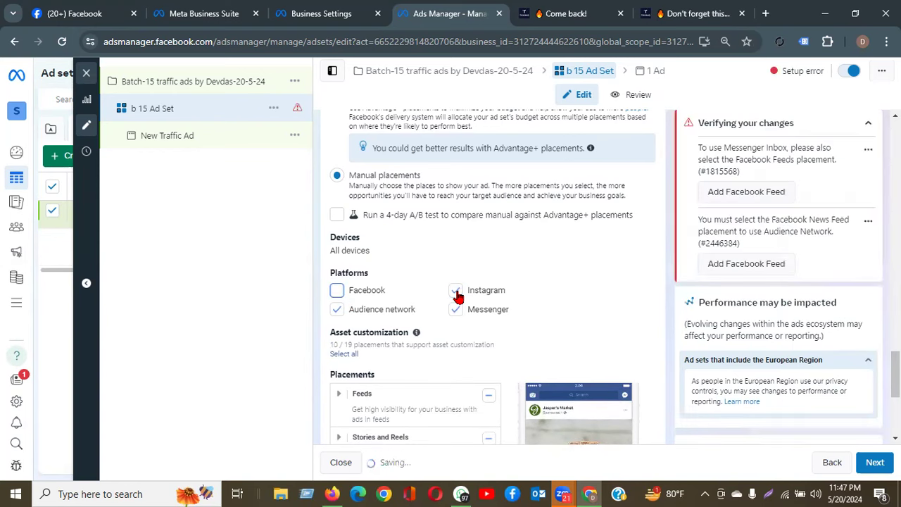
left_click(338, 293)
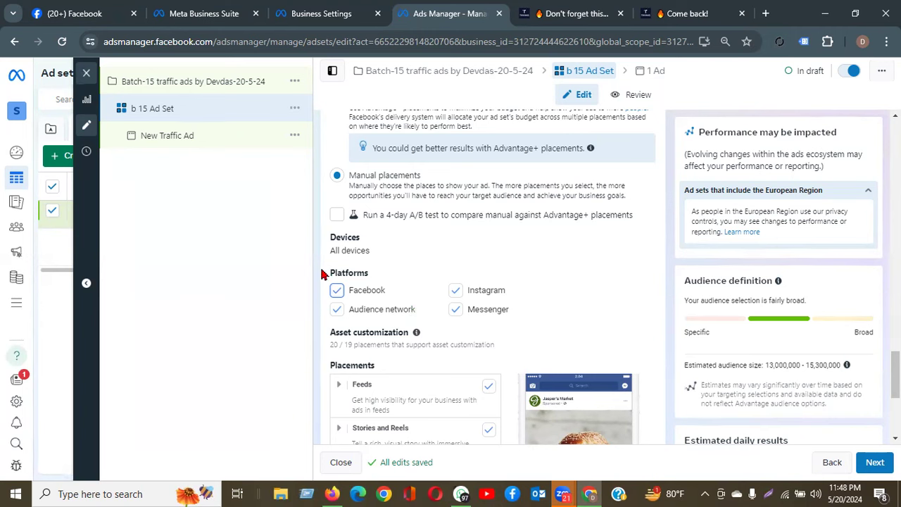
left_click(337, 311)
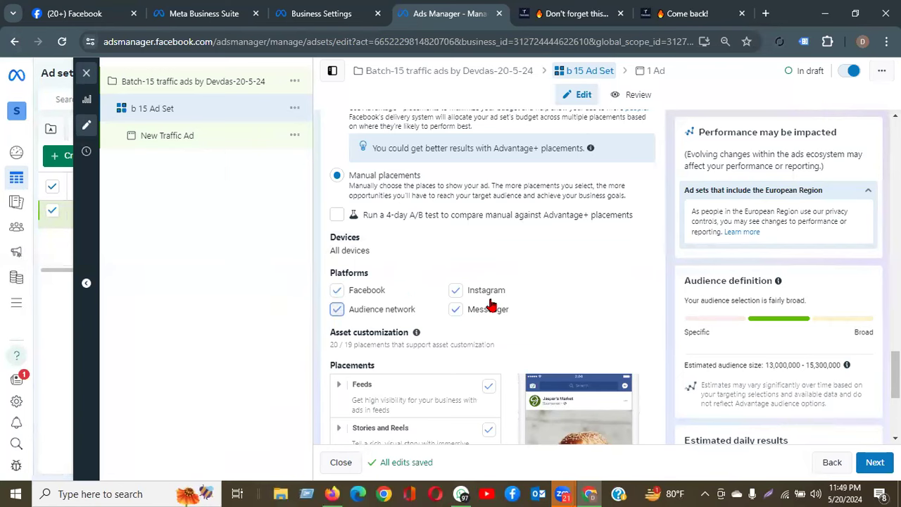
- Try limiting the placement devices to Mobile only and to Desktop only, and restore All devices
left_click(350, 250)
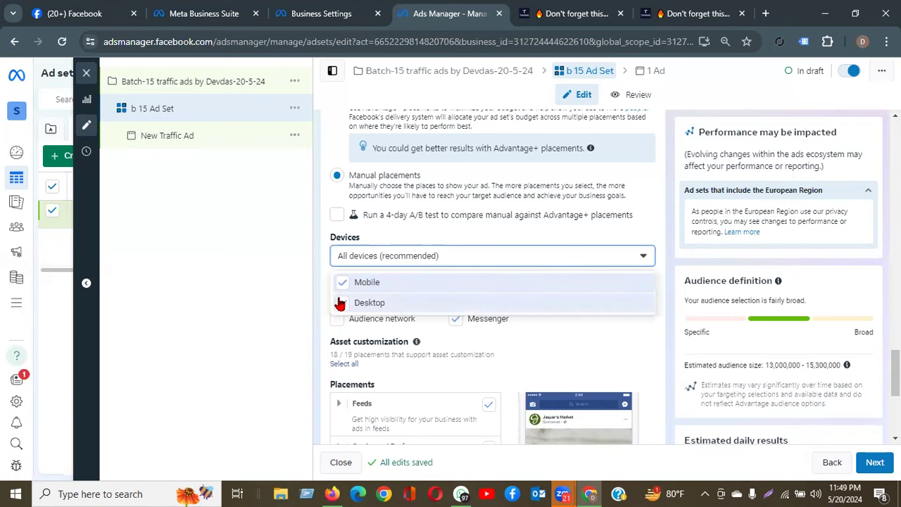
left_click(574, 314)
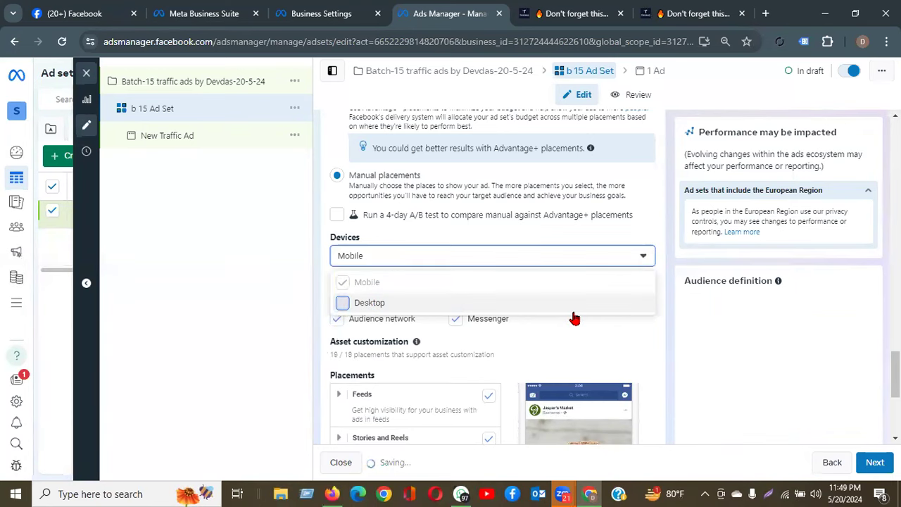
left_click(342, 303)
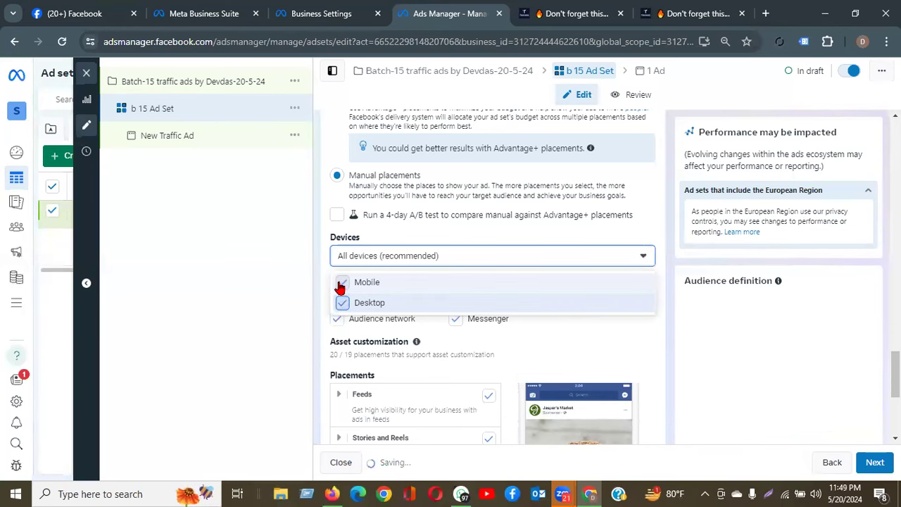
left_click(517, 288)
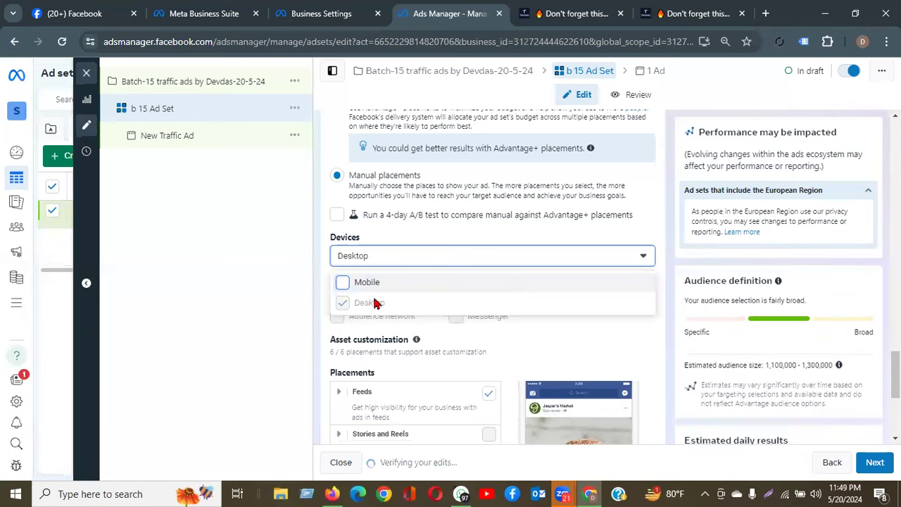
left_click(403, 272)
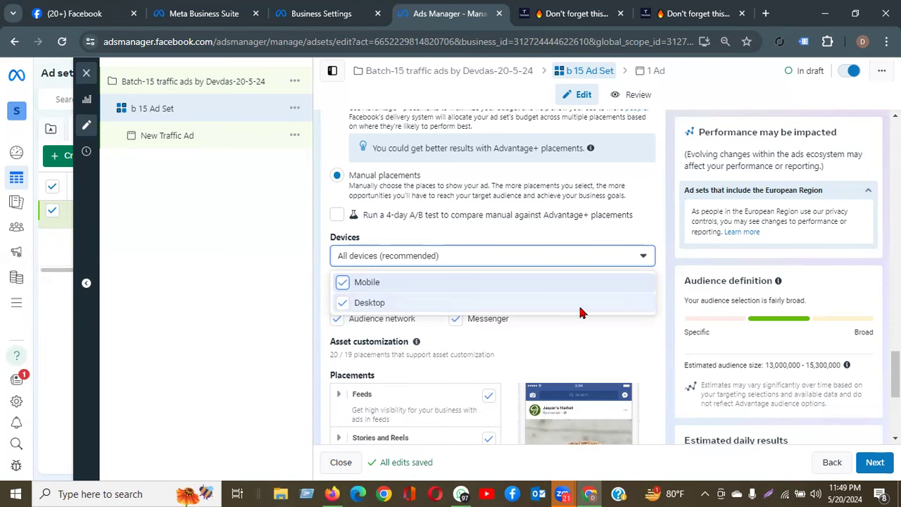
left_click(415, 259)
left_click(414, 260)
left_click(278, 274)
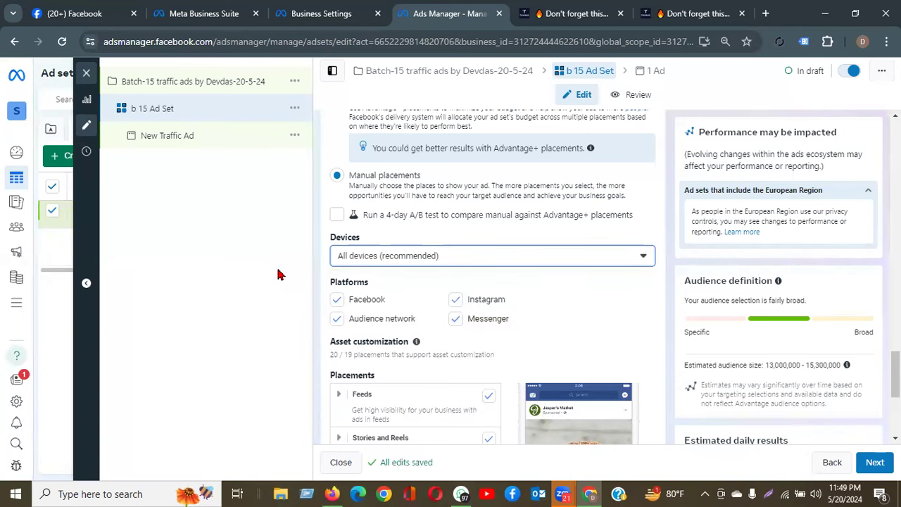
- Review the placement categories, the estimated daily reach and link clicks, and the saved audience's summary
scroll(553, 324, "down", 4)
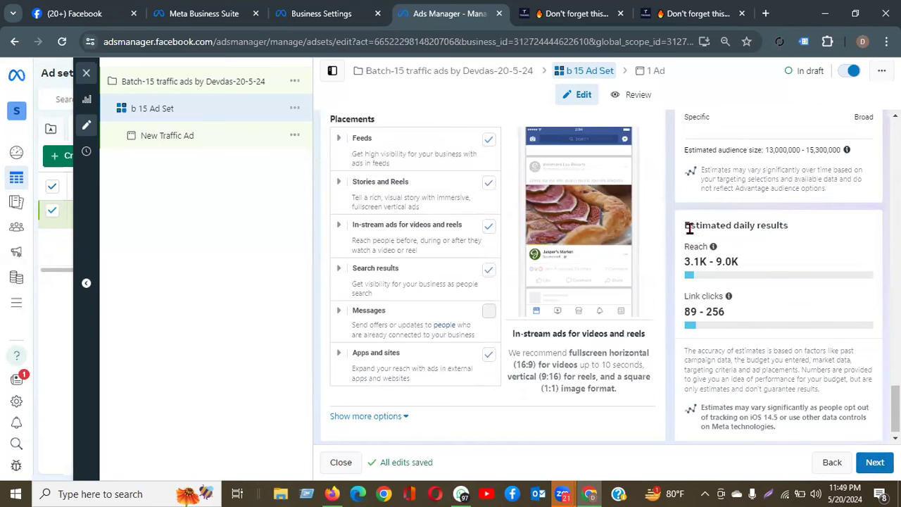
left_click_drag(693, 225, 789, 225)
mouse_move(698, 262)
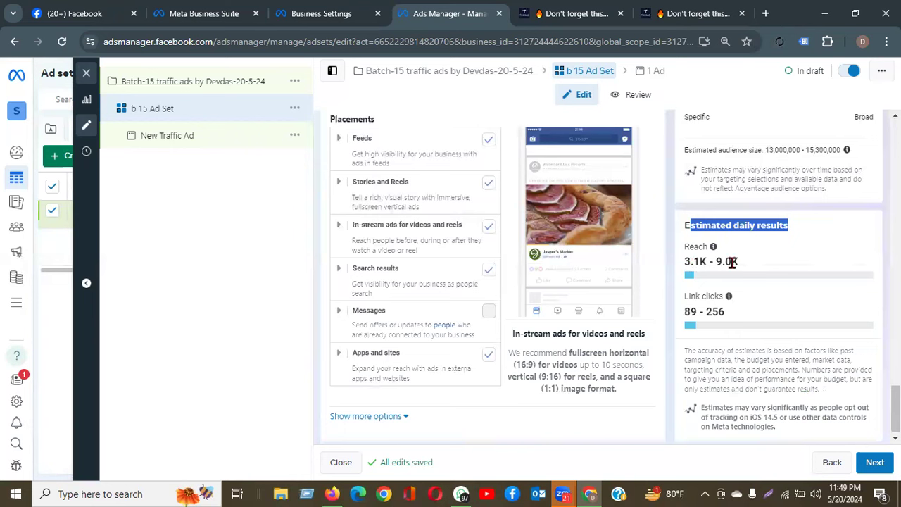
left_click_drag(741, 266, 685, 274)
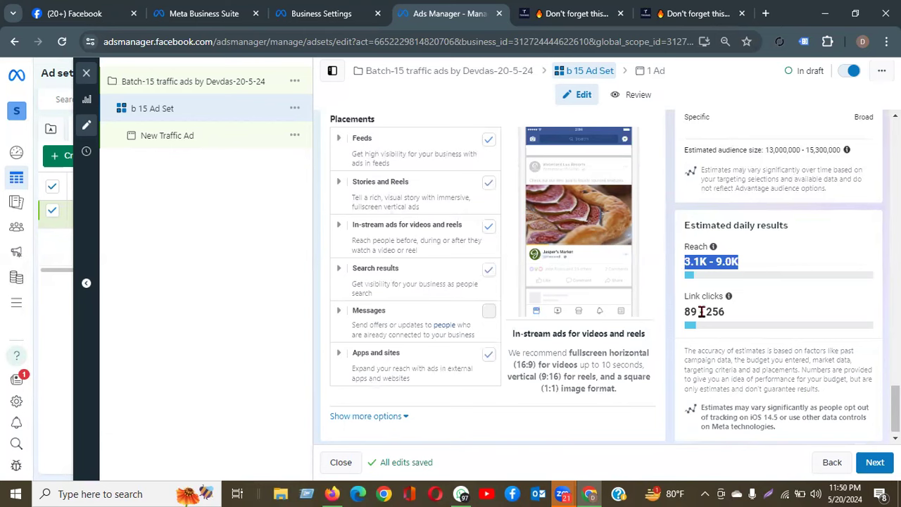
left_click_drag(734, 315, 686, 313)
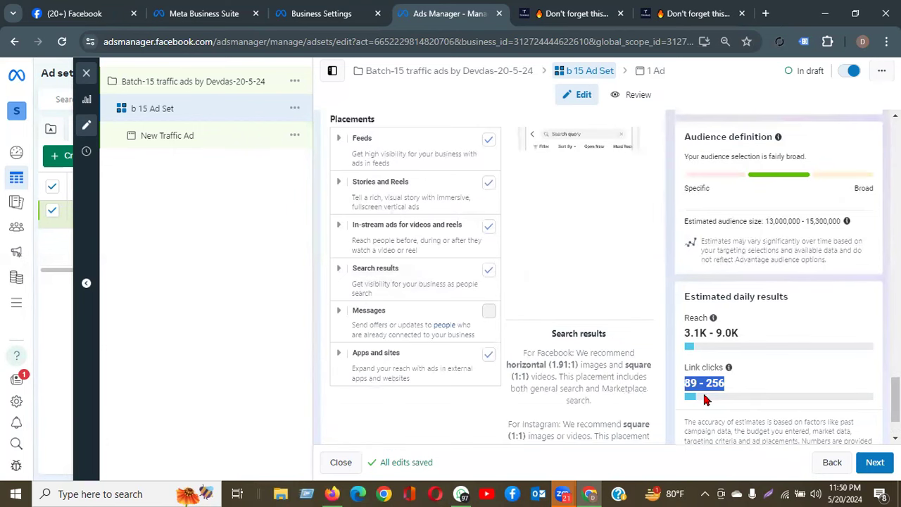
scroll(454, 265, "up", 8)
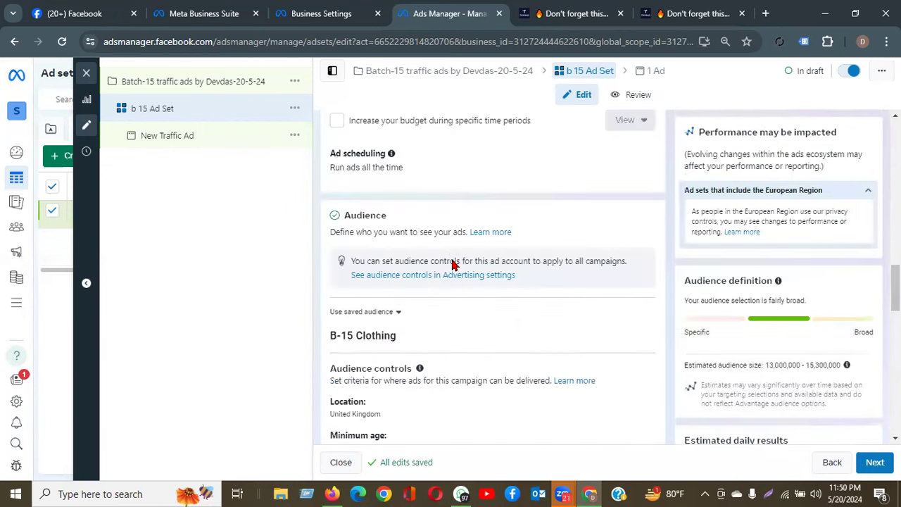
- Set the ad set's daily budget to $15.00 and check the estimated daily reach and link clicks
scroll(451, 267, "up", 7)
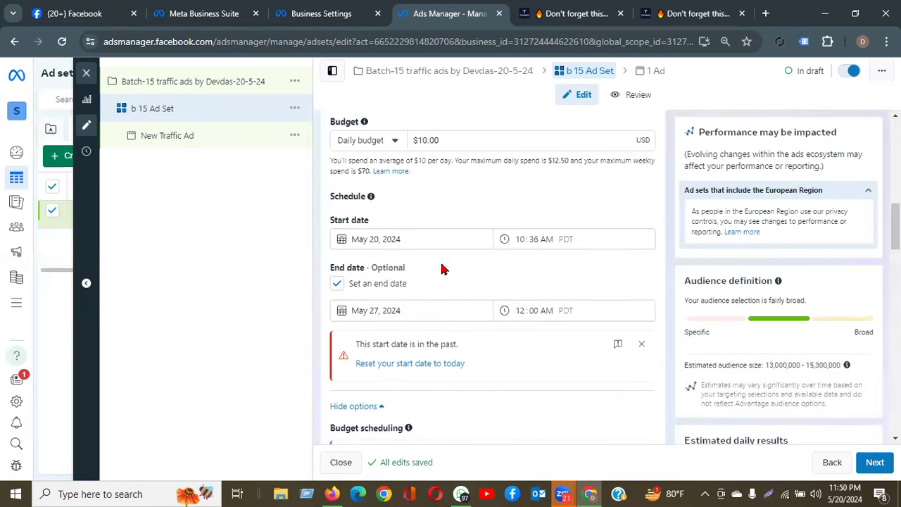
left_click_drag(450, 141, 394, 141)
type("1")
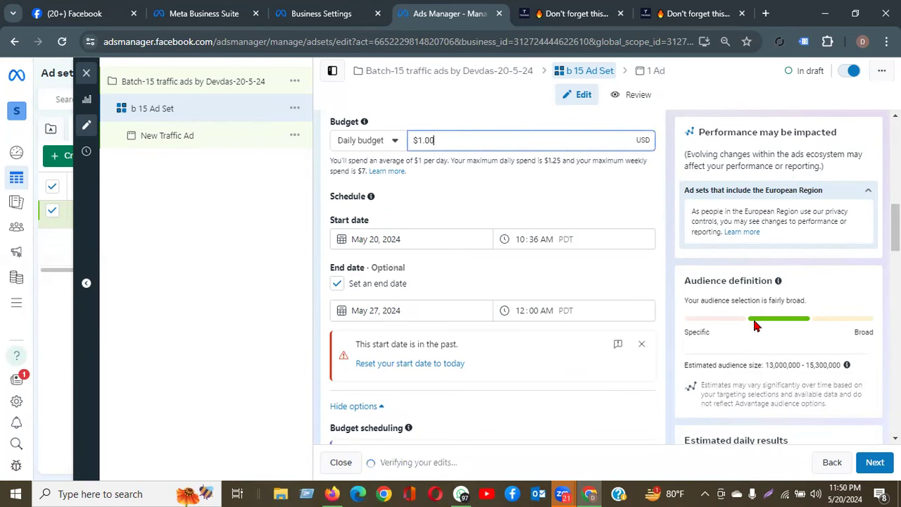
scroll(755, 325, "down", 10)
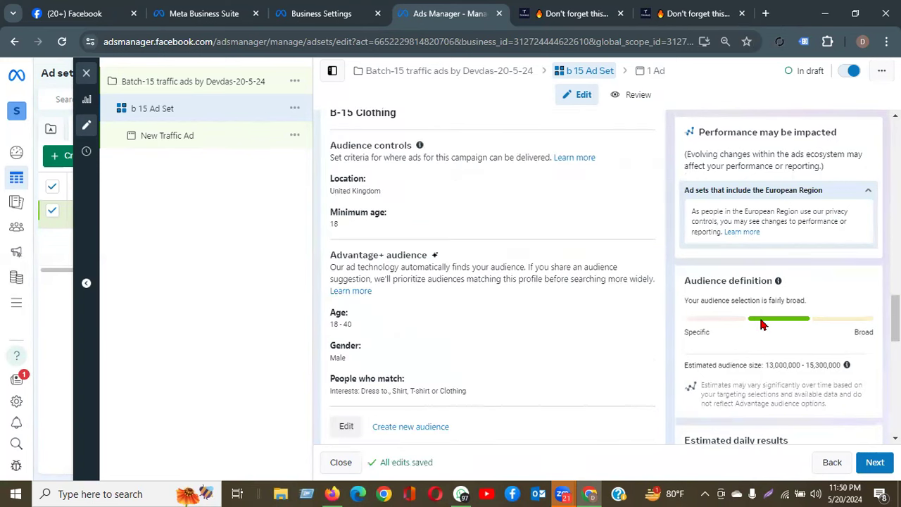
scroll(766, 347, "down", 3)
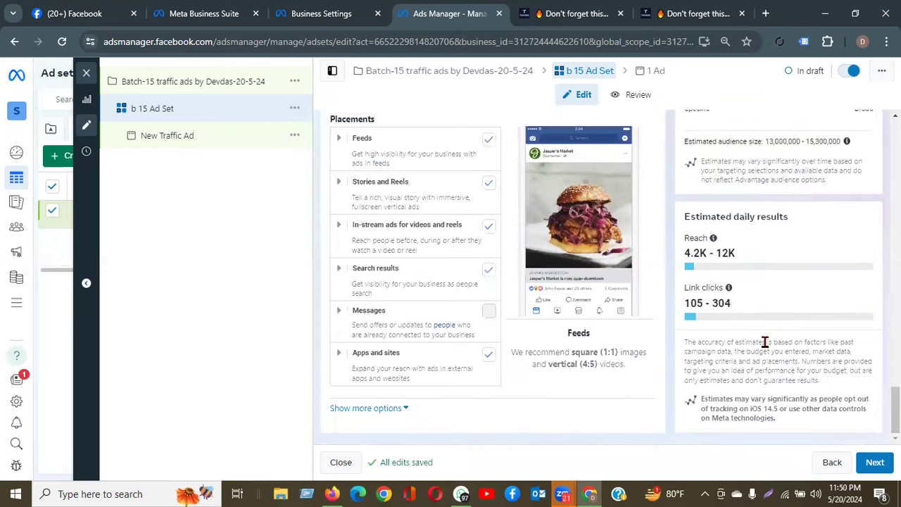
scroll(514, 187, "up", 10)
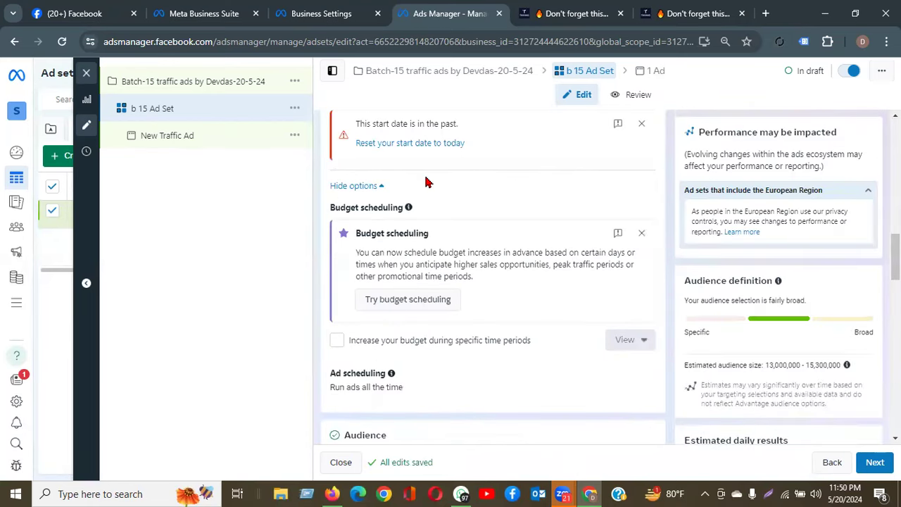
scroll(426, 183, "up", 3)
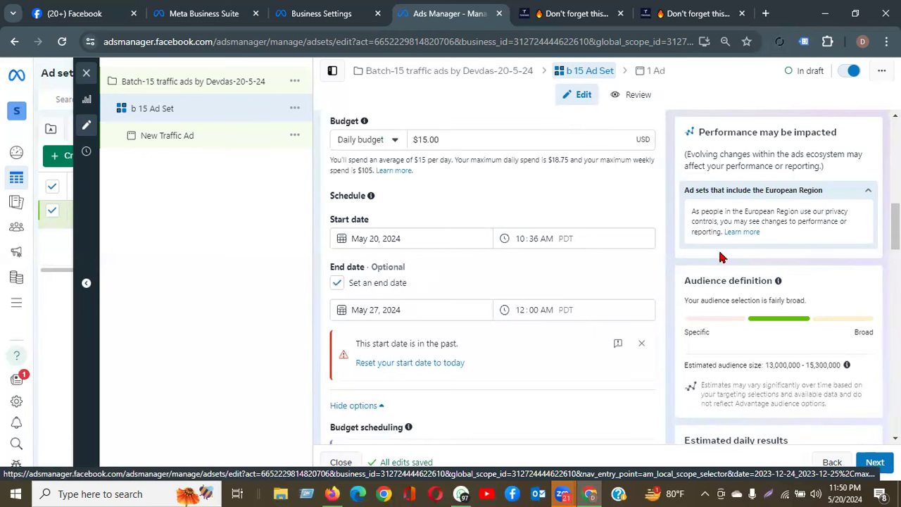
scroll(833, 316, "down", 10)
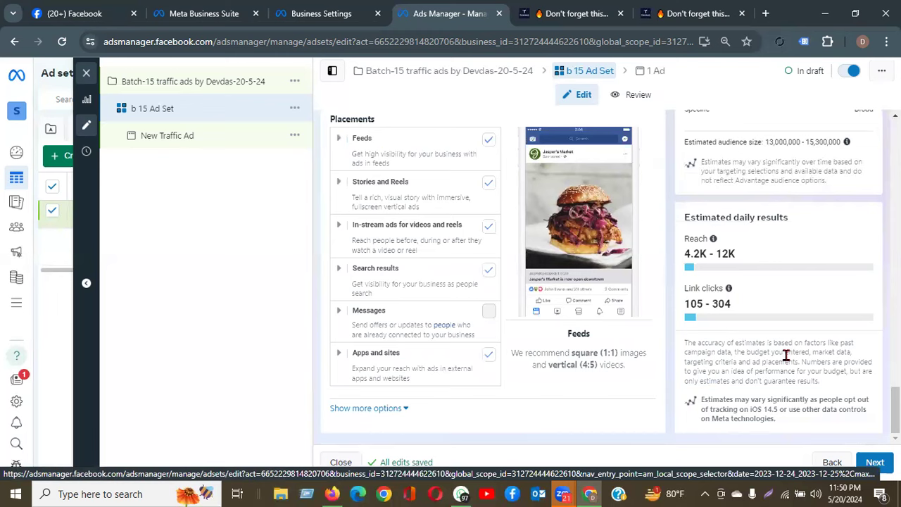
- Continue to the campaign's ad and rename it "b-15 Ad"
left_click(878, 462)
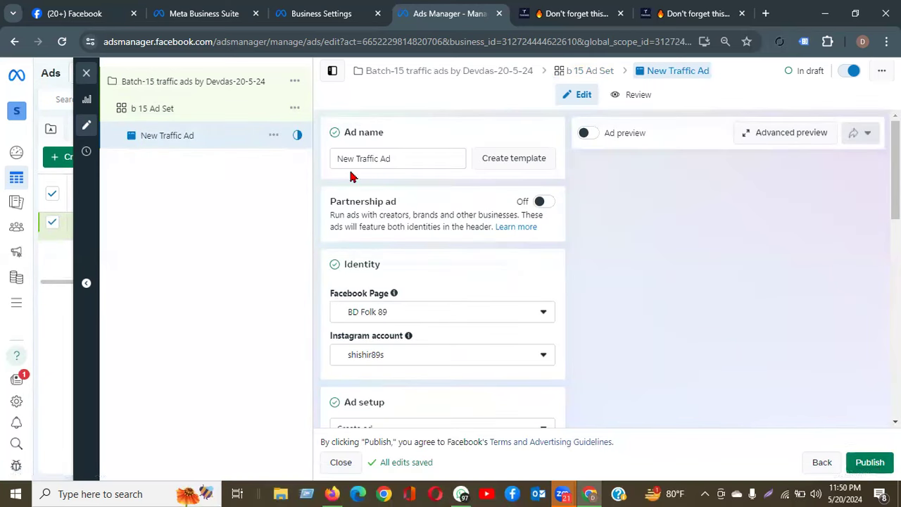
left_click_drag(379, 160, 291, 166)
type("b-15")
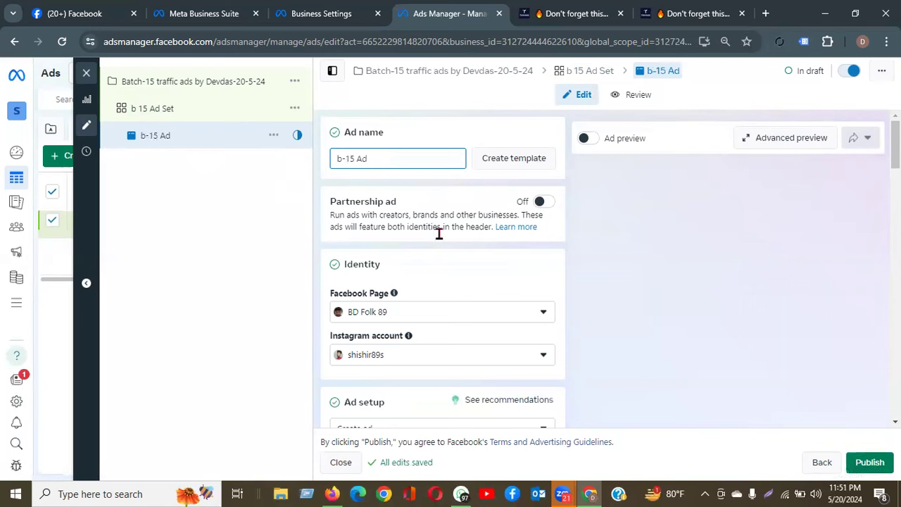
left_click(353, 265)
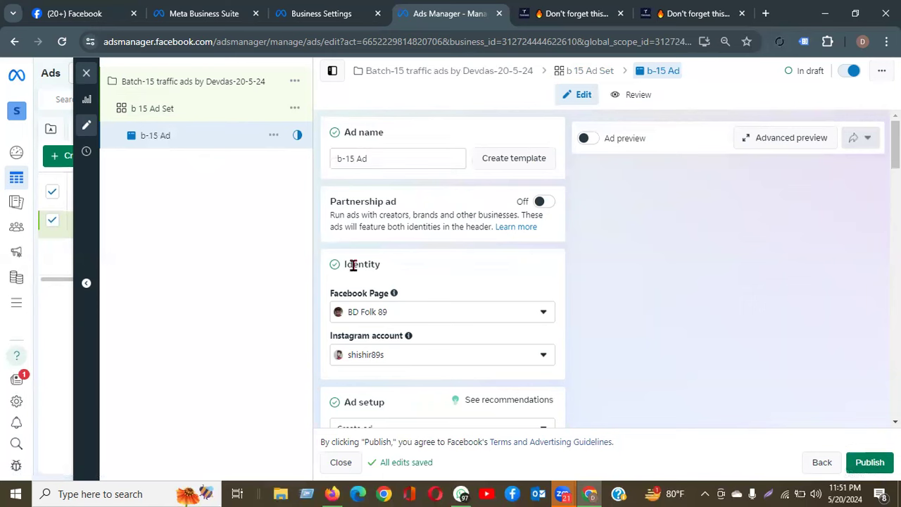
- Try Baby as the ad's Facebook Page, and restore BD Folk 89 as the identity
left_click_drag(335, 299, 395, 297)
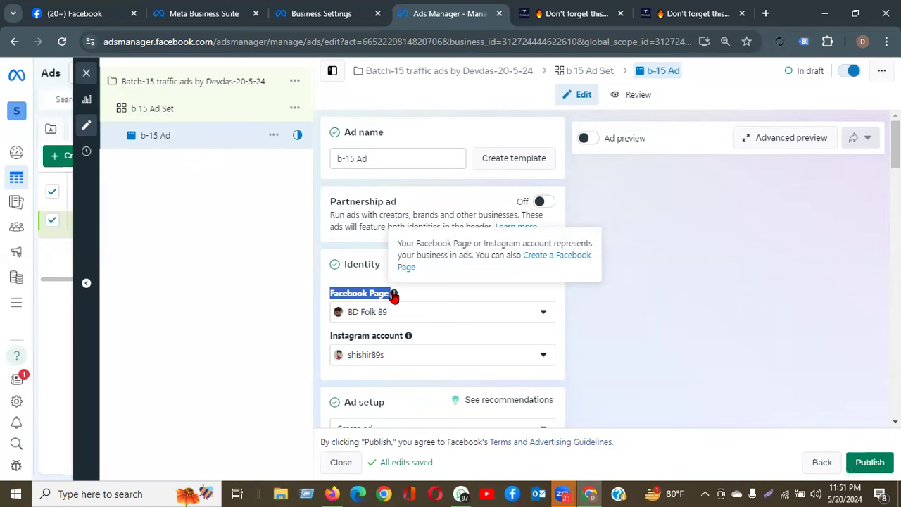
left_click(370, 313)
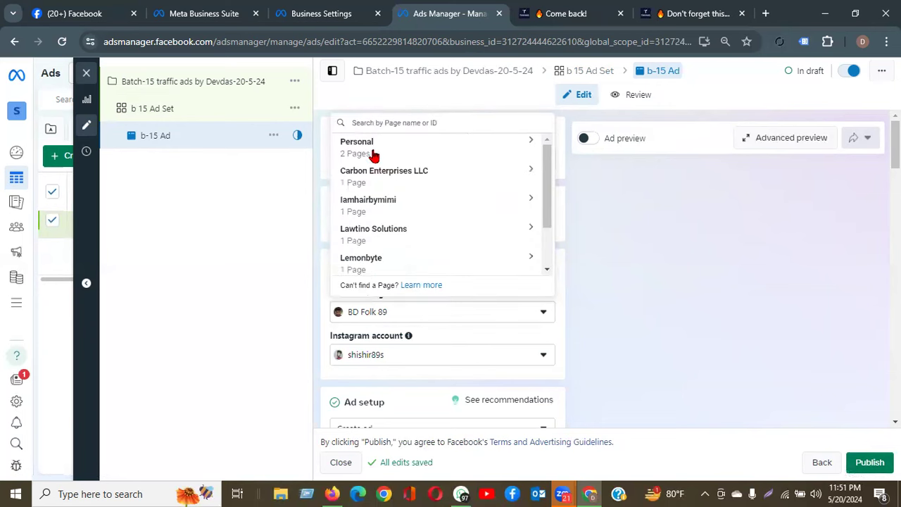
left_click(373, 149)
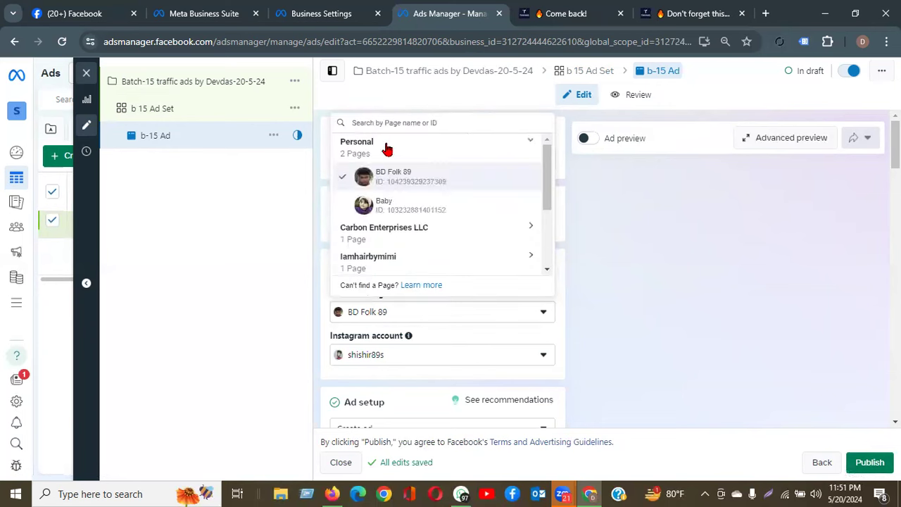
left_click(392, 207)
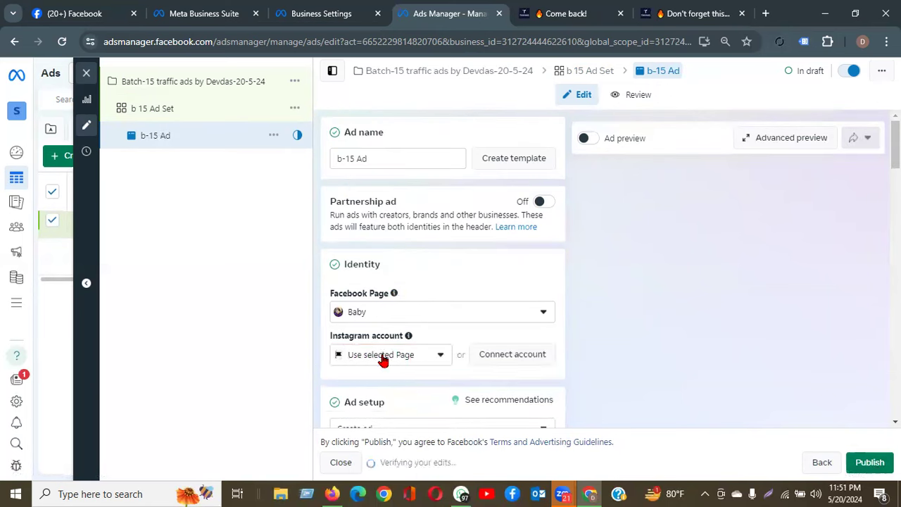
left_click(395, 312)
left_click(391, 240)
- Turn on the ad preview and check the ad setup choices, keeping Create ad
scroll(384, 282, "down", 2)
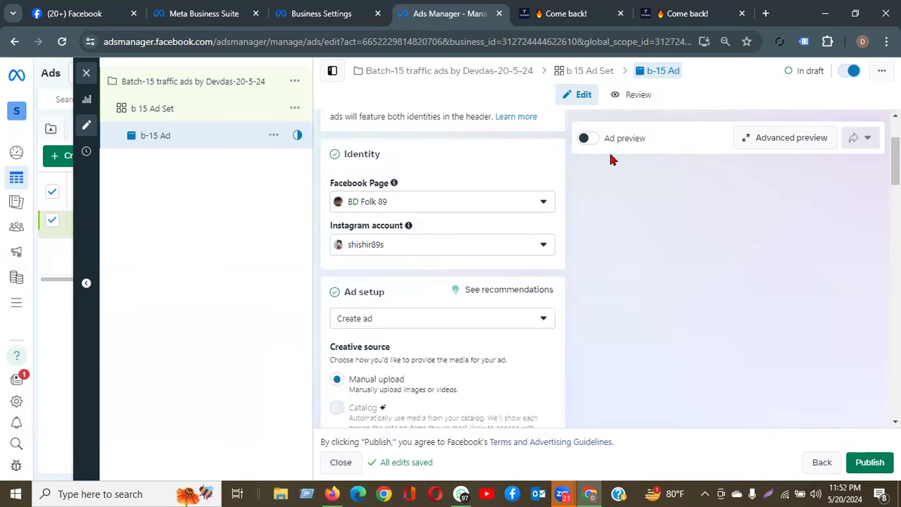
left_click(592, 139)
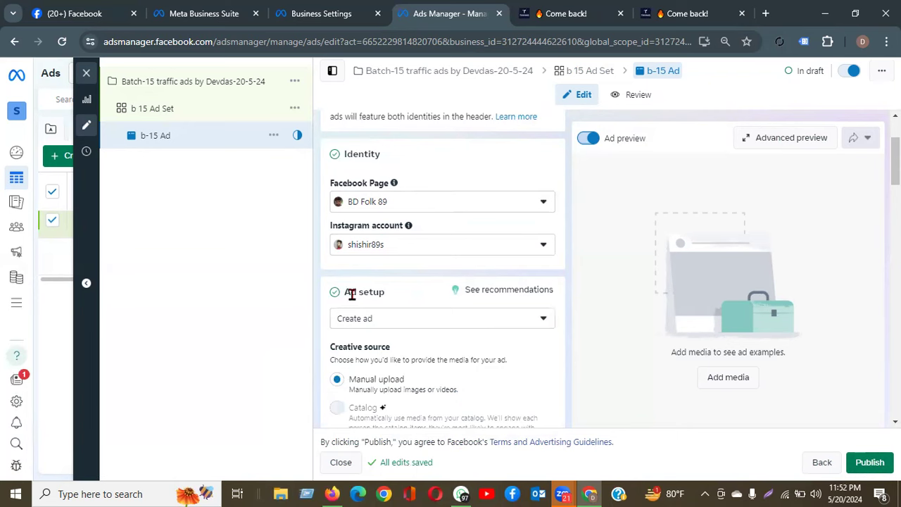
left_click_drag(346, 292, 377, 292)
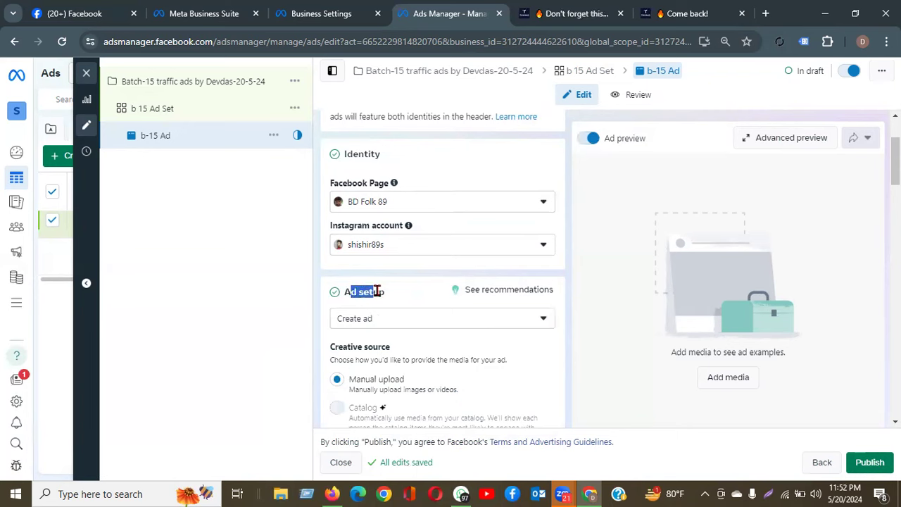
left_click(360, 325)
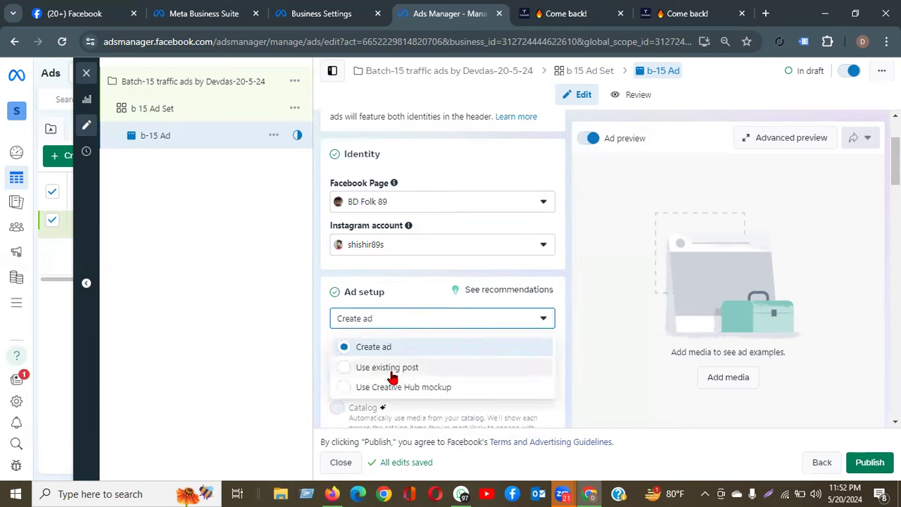
left_click(245, 347)
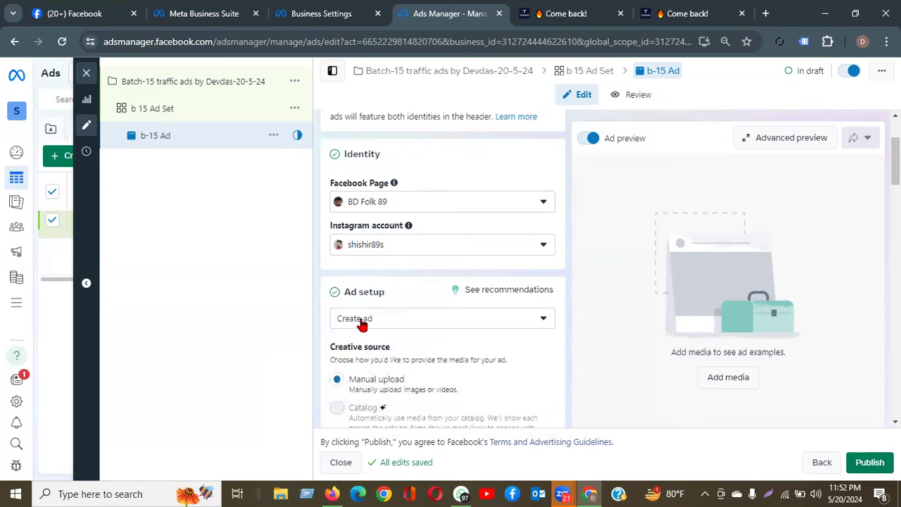
- Review the ad's creative source, format and multi-advertiser options, and look at the Ash Printed T-Shirt product page
scroll(445, 291, "down", 2)
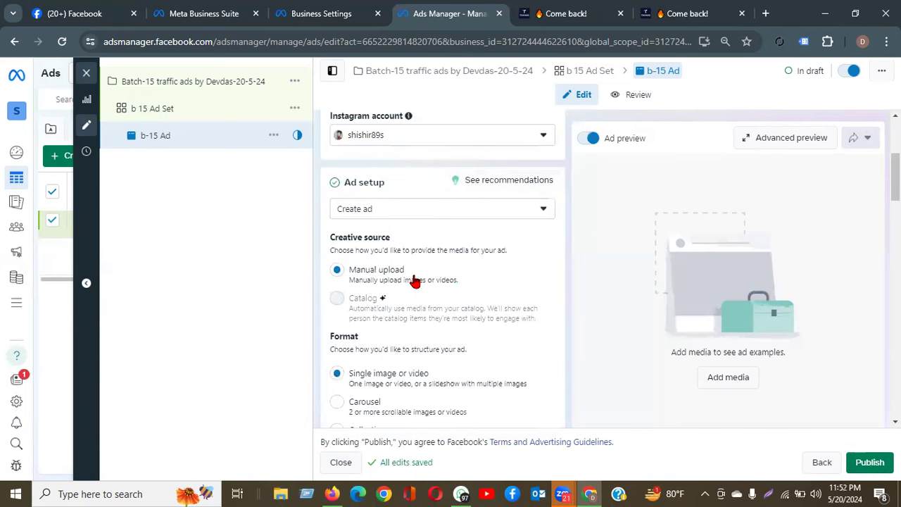
scroll(442, 281, "down", 2)
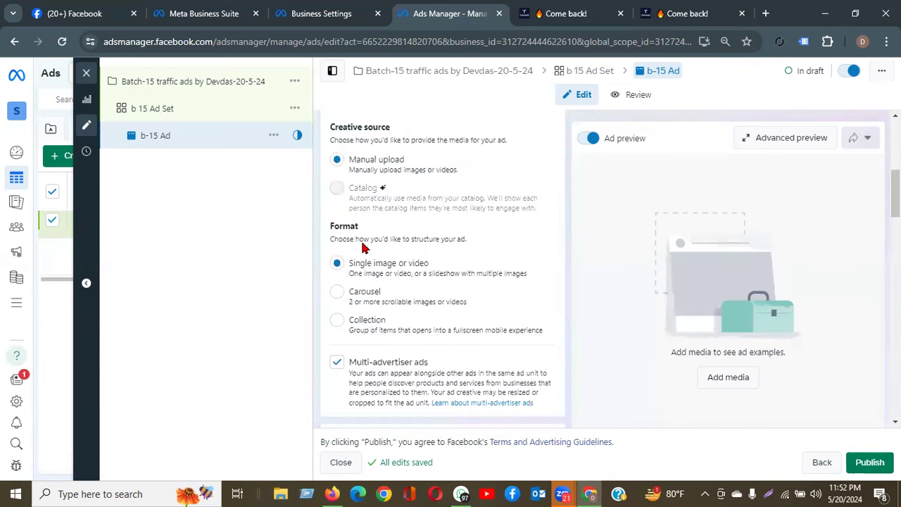
left_click_drag(330, 225, 407, 237)
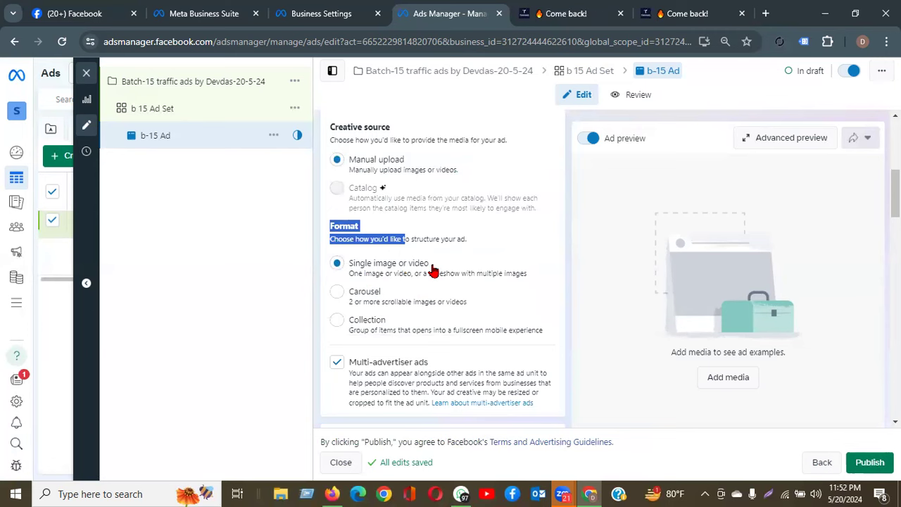
left_click(687, 13)
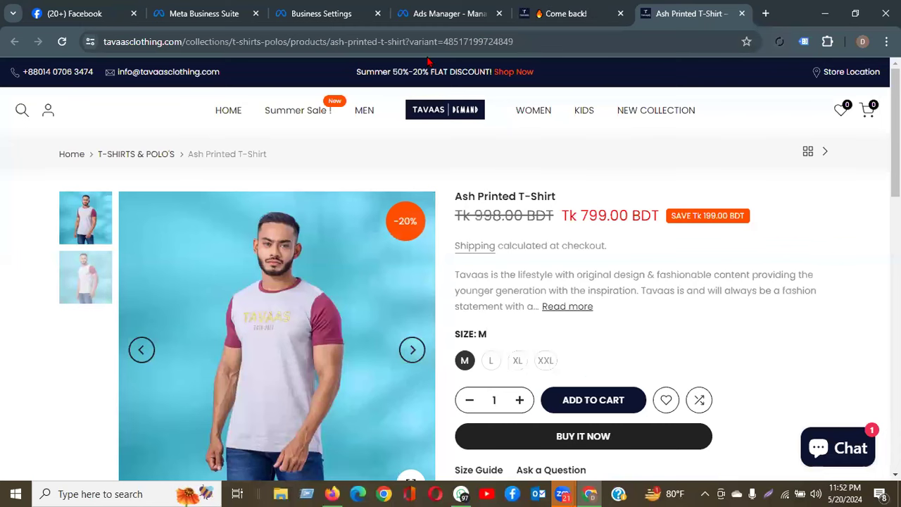
left_click(444, 14)
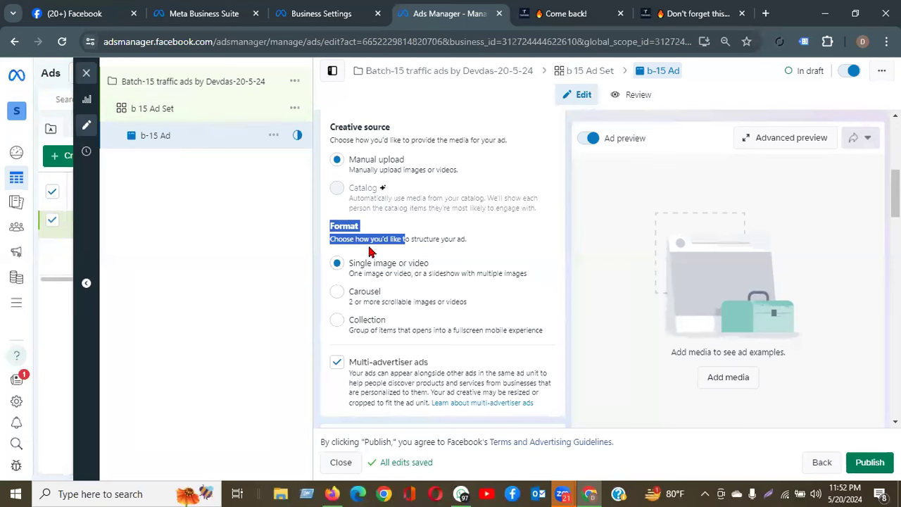
left_click(493, 240)
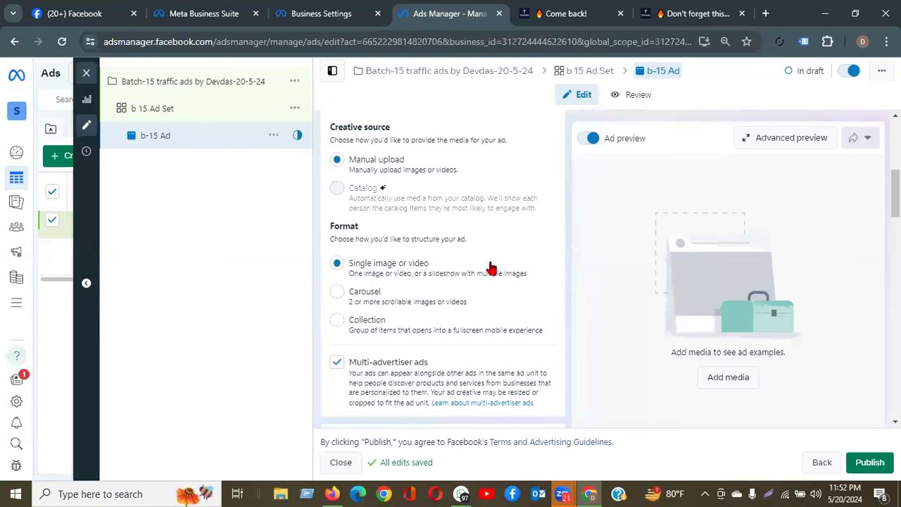
scroll(387, 267, "down", 3)
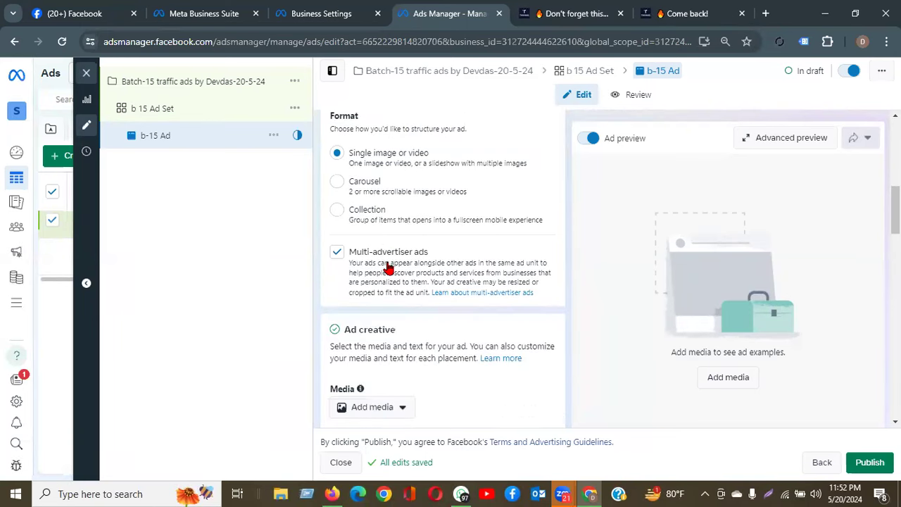
- Add an image to the ad creative by uploading the Screenshot_57 T-shirt picture from the Downloads folder
scroll(420, 220, "down", 3)
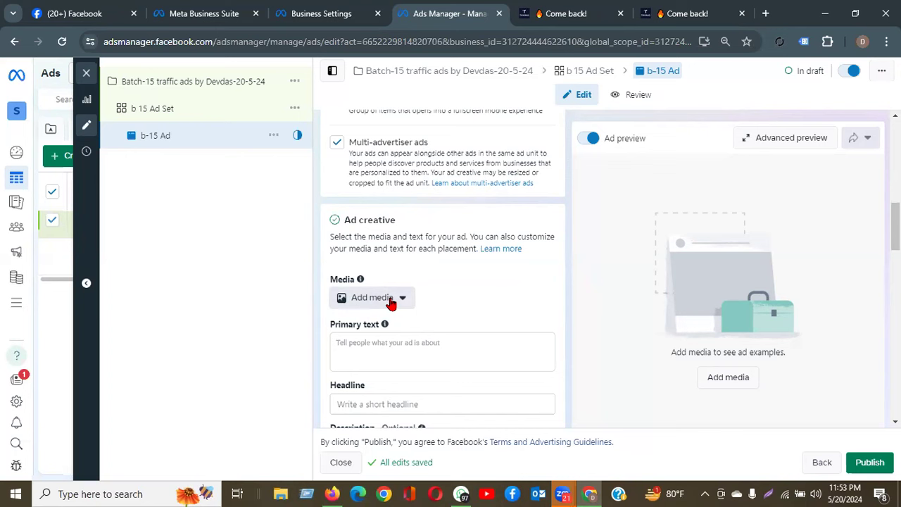
left_click(364, 302)
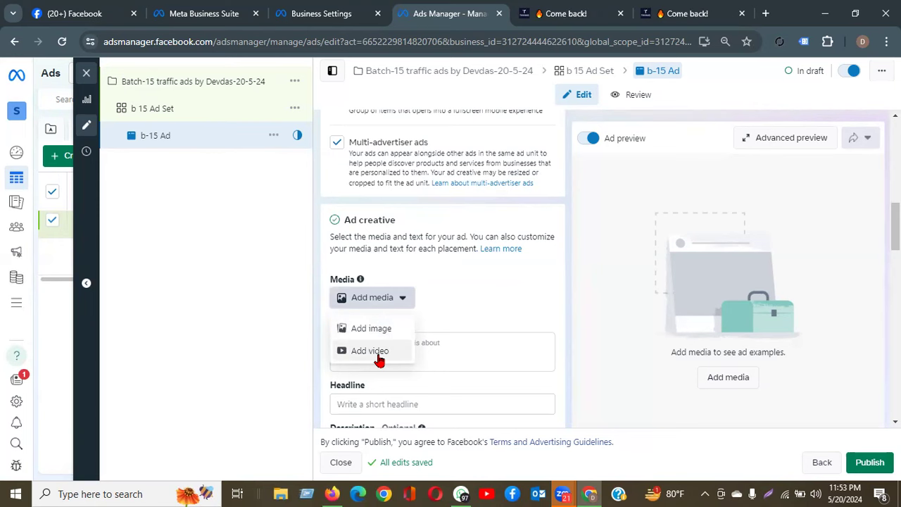
left_click(374, 330)
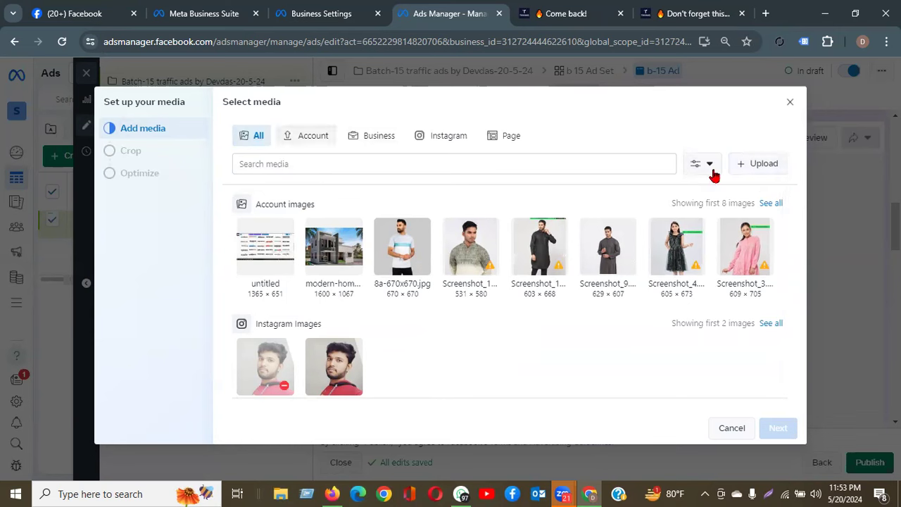
left_click(760, 164)
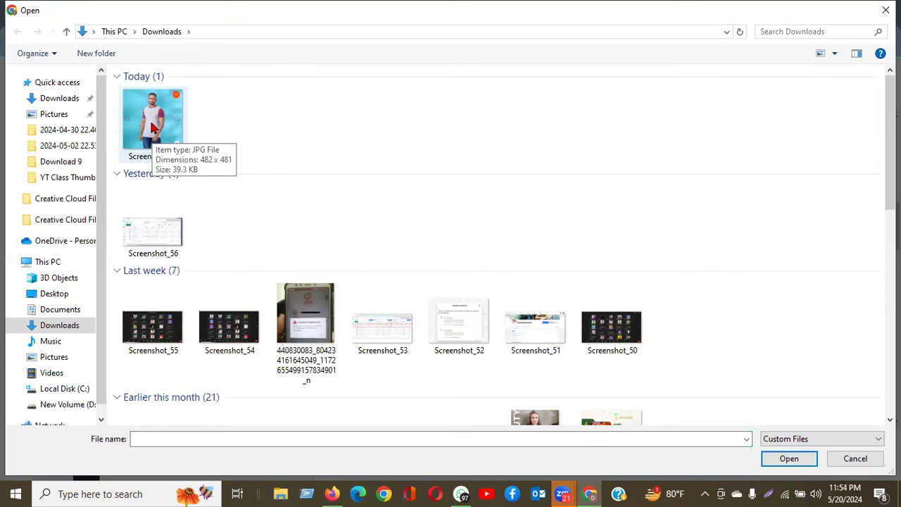
left_click(149, 129)
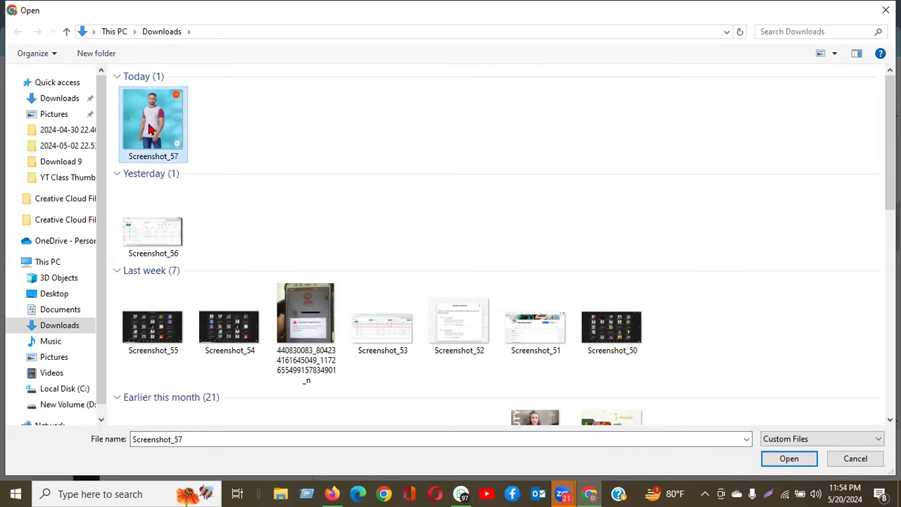
left_click(810, 462)
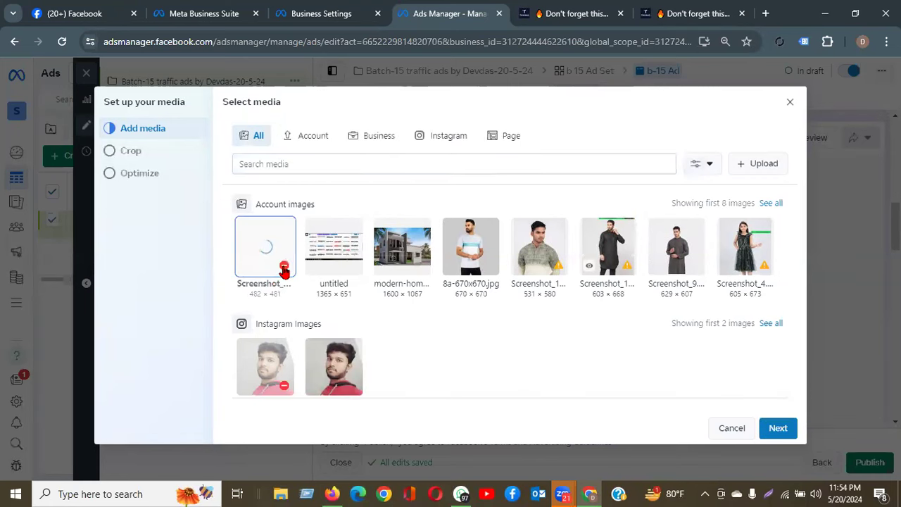
- Continue with the uploaded T-shirt image to its placement crops and close the media setup
mouse_move(284, 271)
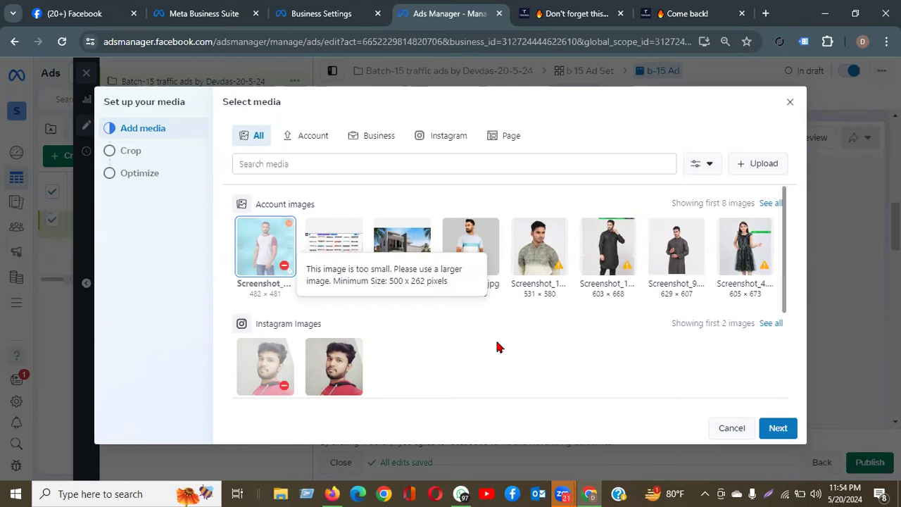
left_click(778, 428)
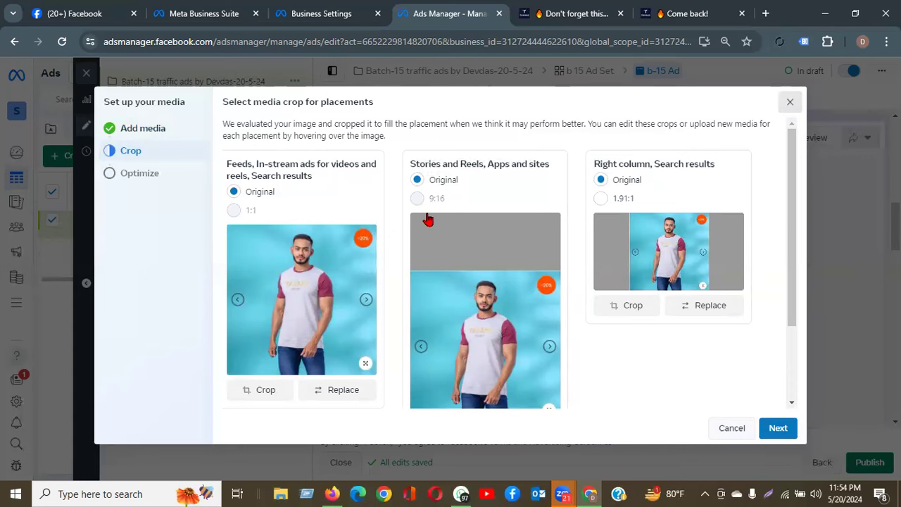
left_click(790, 103)
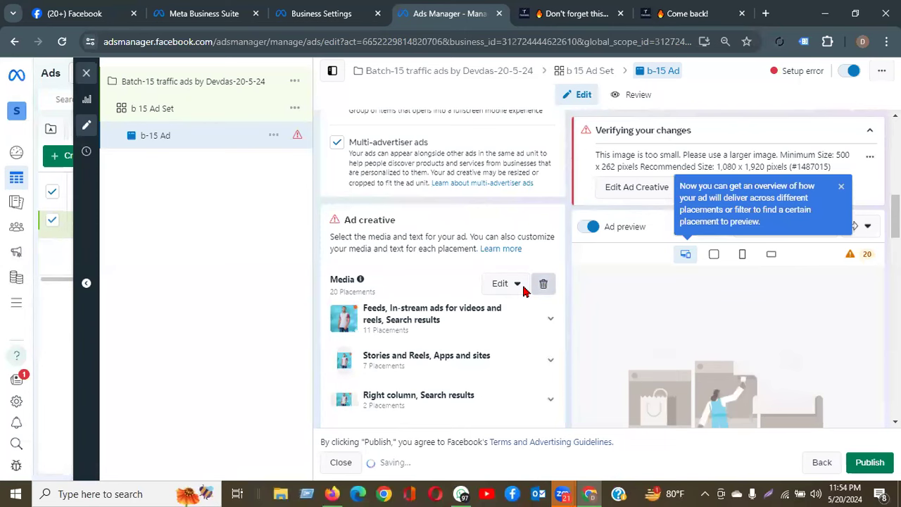
- Start adding an image to the ad creative and open Screenshot_57 from the Downloads folder for editing in Paint
left_click(403, 301)
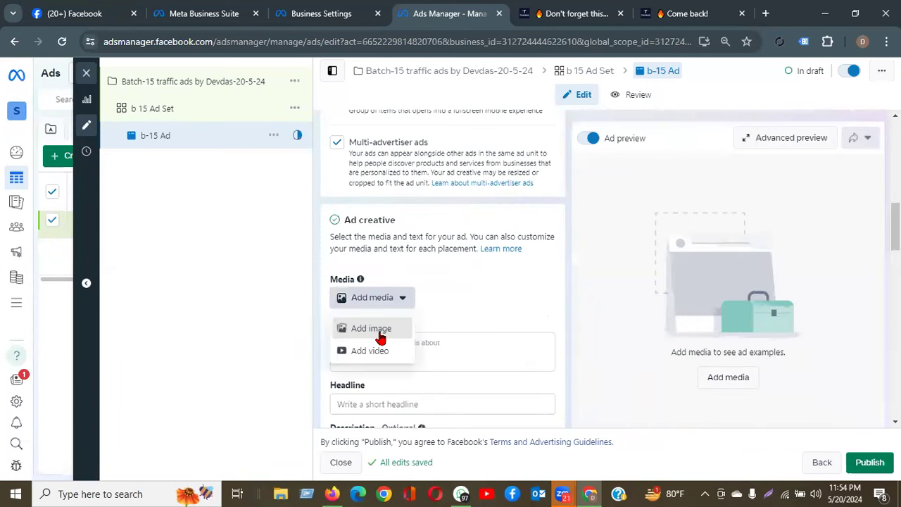
left_click(379, 330)
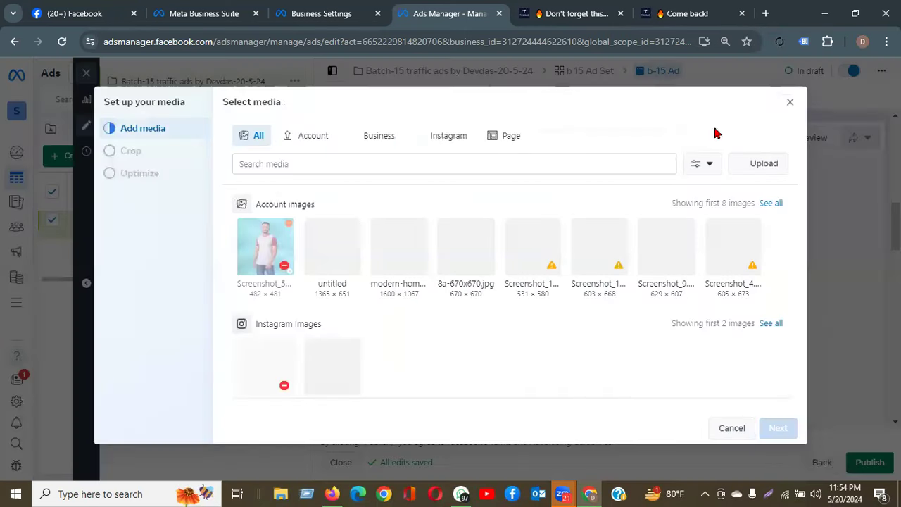
left_click(761, 165)
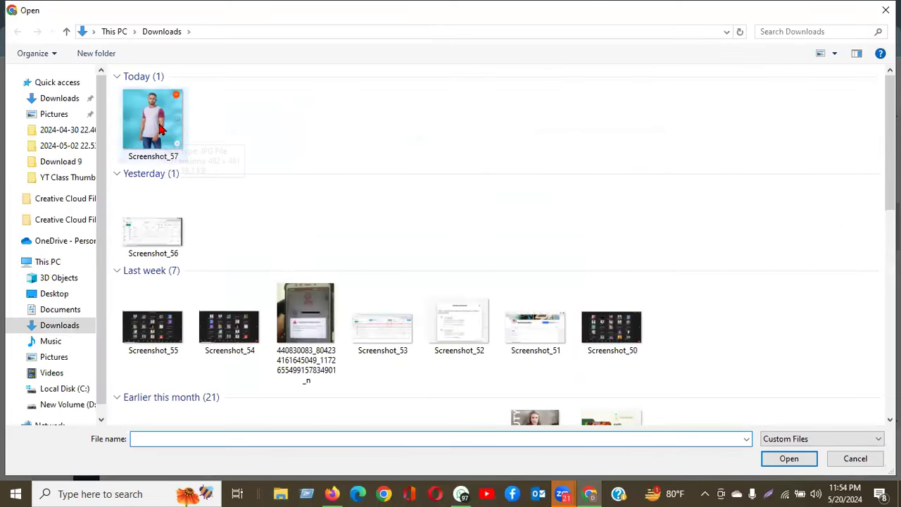
left_click(159, 127)
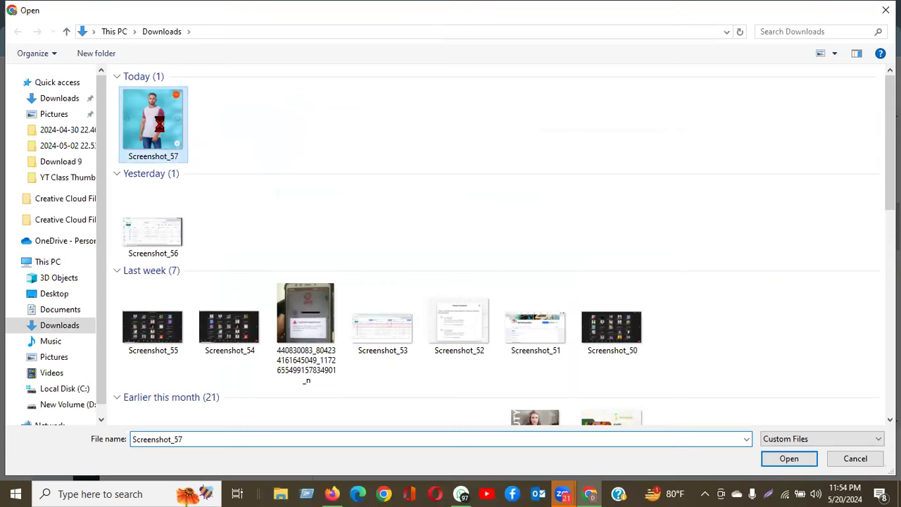
right_click(160, 127)
left_click(193, 107)
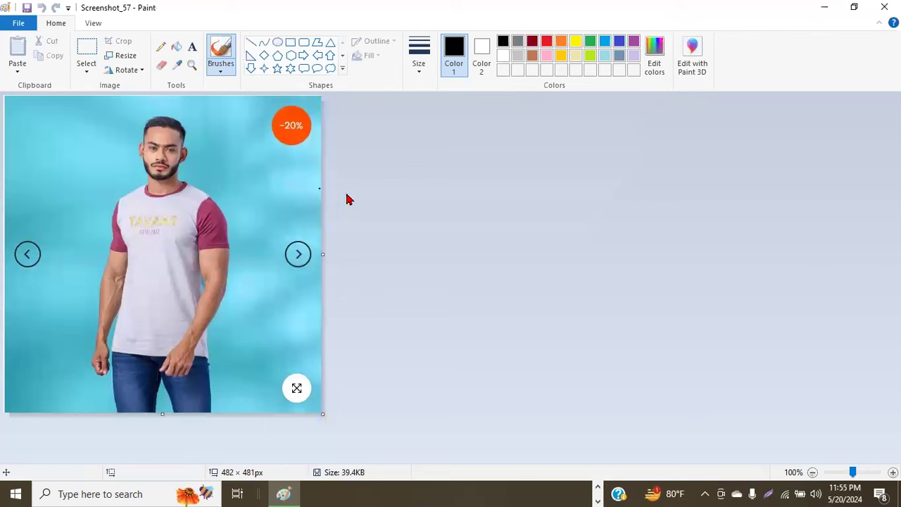
- Resize the T-shirt picture by pixels to 507 × 505 with its aspect ratio maintained, and save it
left_click(123, 55)
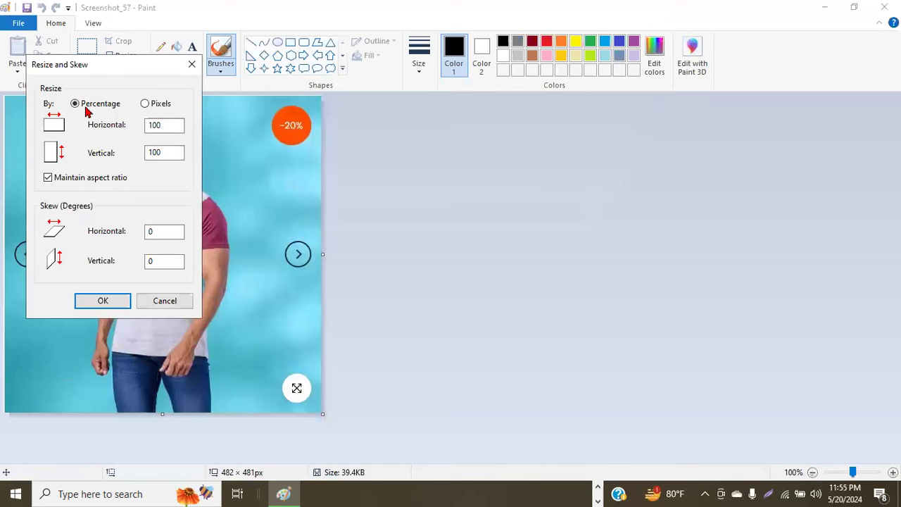
left_click(153, 105)
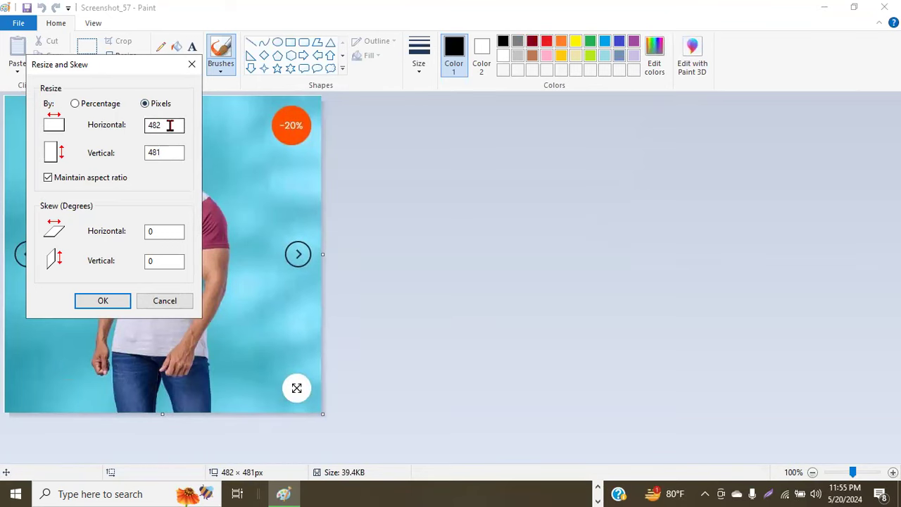
left_click_drag(167, 151, 131, 152)
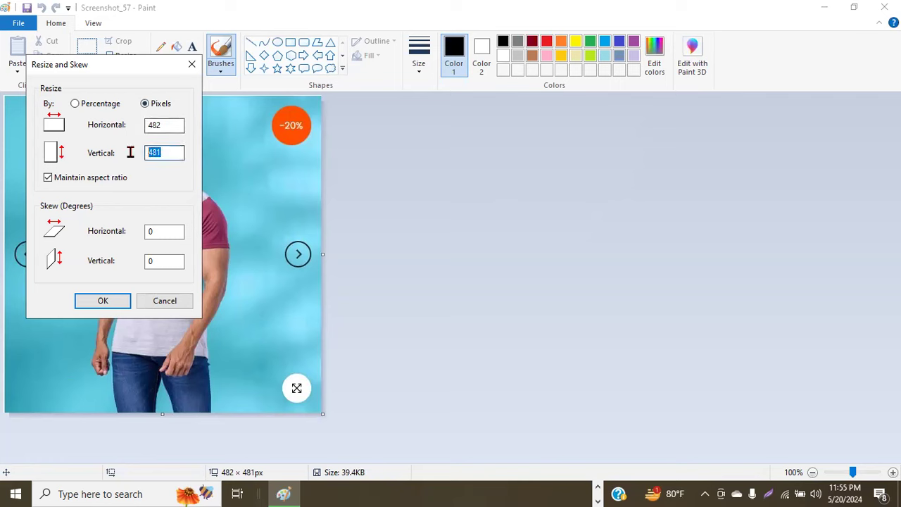
left_click_drag(165, 125, 124, 127)
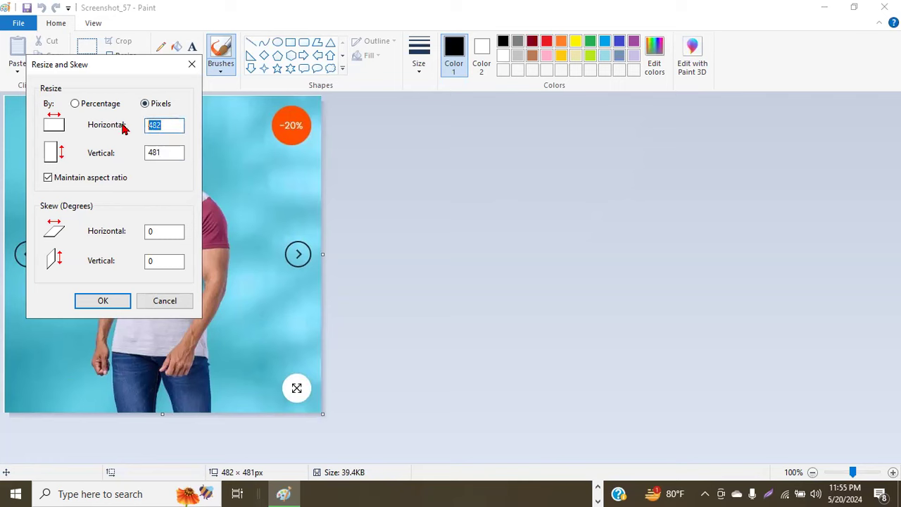
type("507")
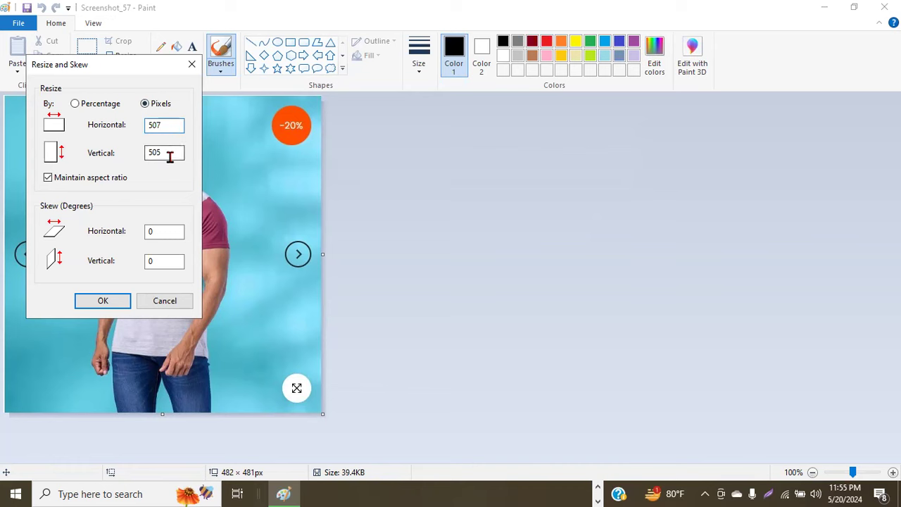
left_click(115, 301)
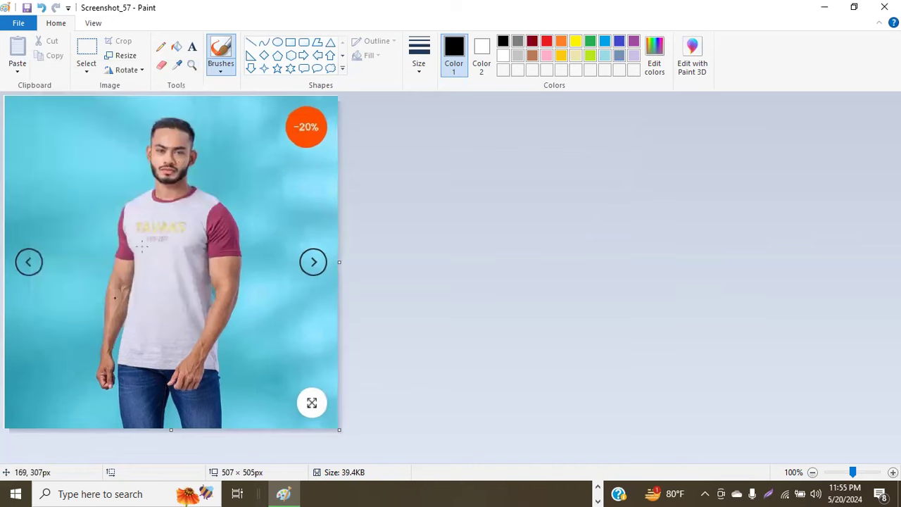
left_click(27, 8)
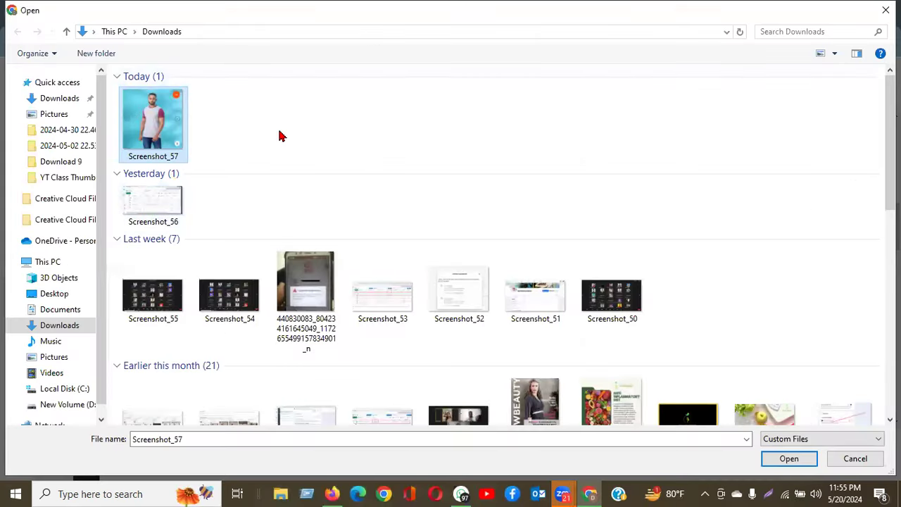
- Refresh the Downloads folder, upload the 507 × 505 Screenshot_57 to the ad media, and read its size warning
right_click(285, 131)
left_click(331, 178)
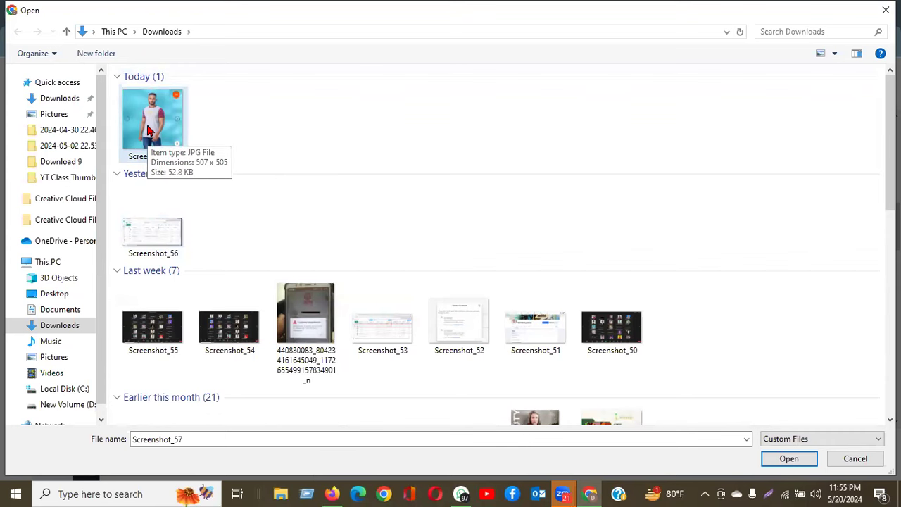
left_click(148, 130)
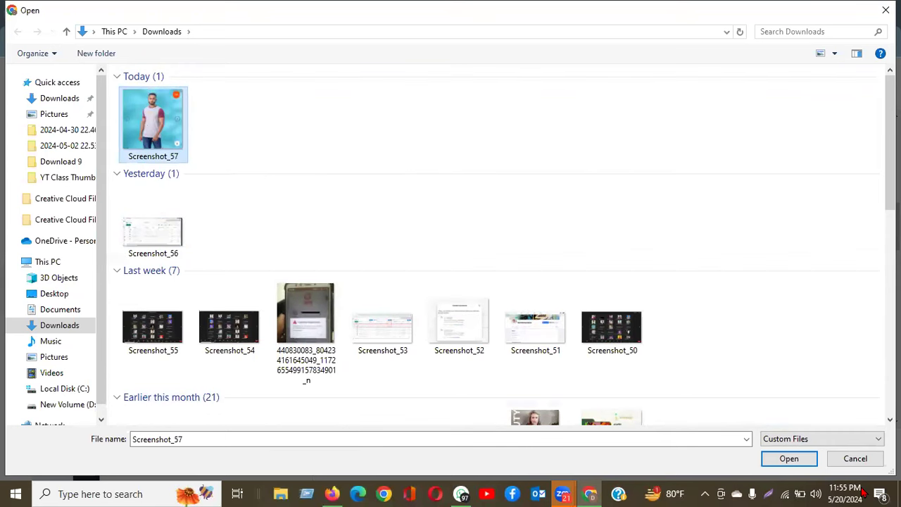
left_click(806, 461)
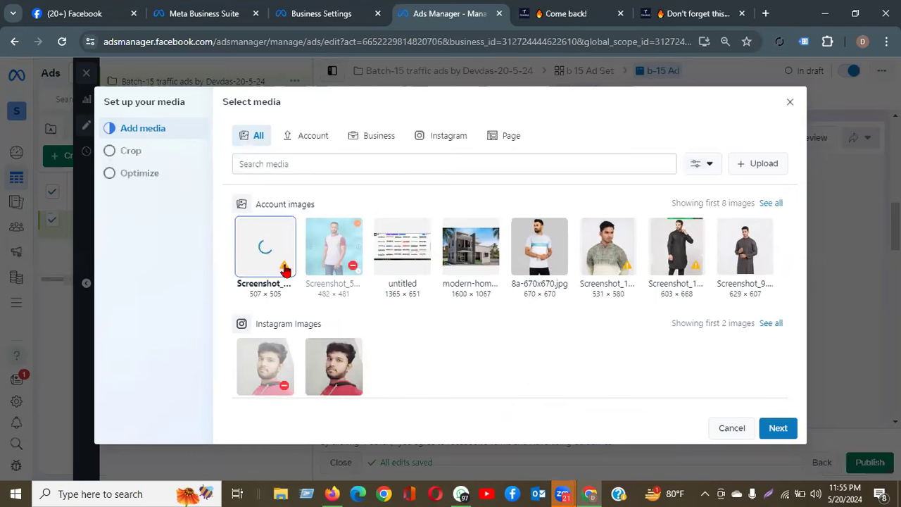
mouse_move(285, 271)
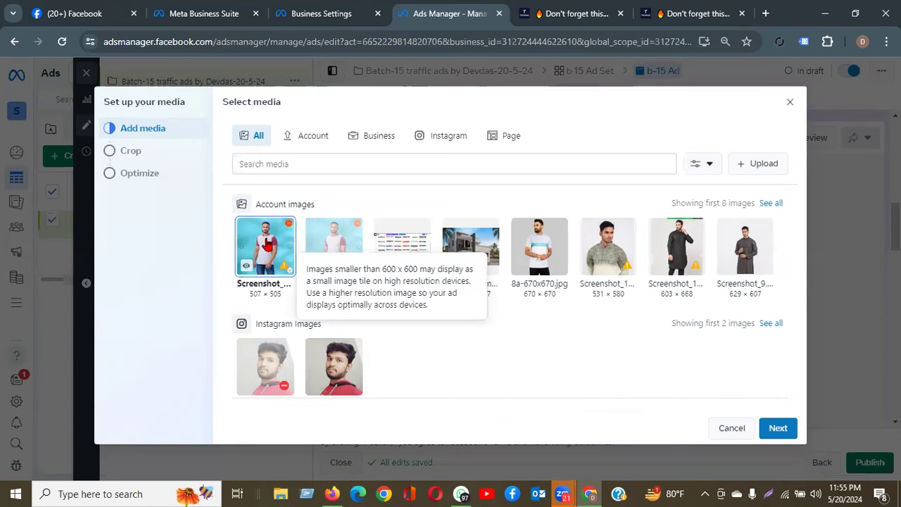
- Open Screenshot_57 in Paint from the upload file picker, resize it to 605 × 603 pixels, and save it
left_click(777, 165)
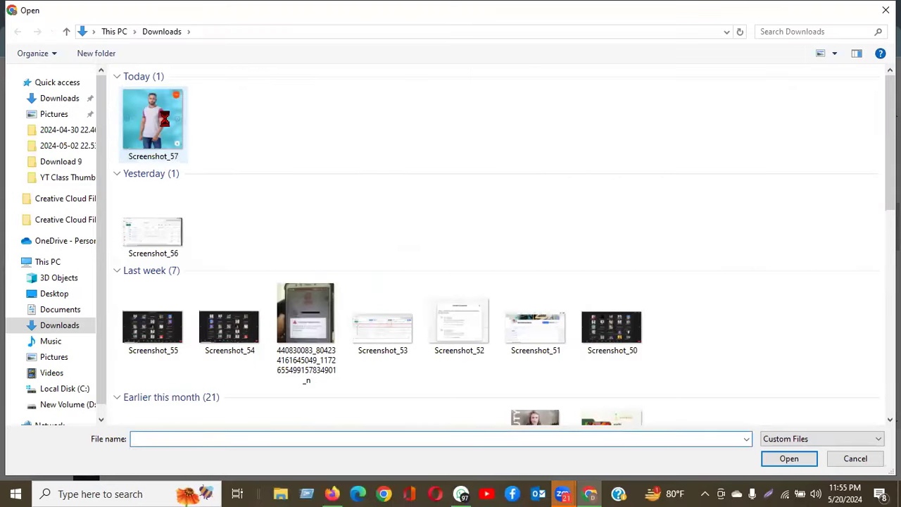
left_click(166, 121)
right_click(167, 105)
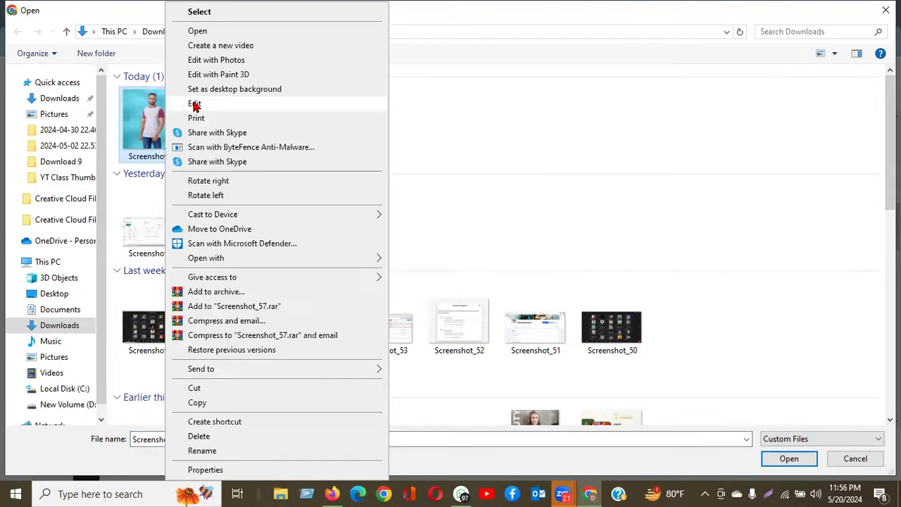
left_click(194, 105)
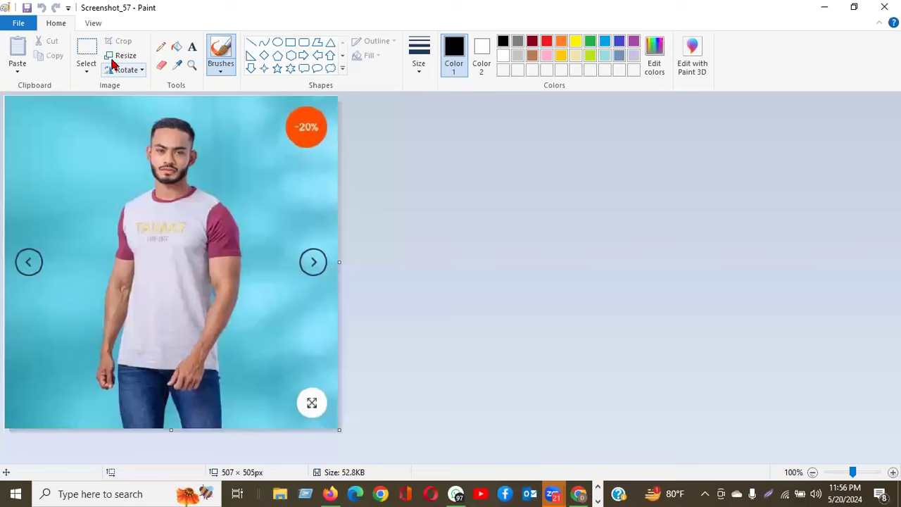
left_click(147, 104)
double_click(173, 153)
type("603")
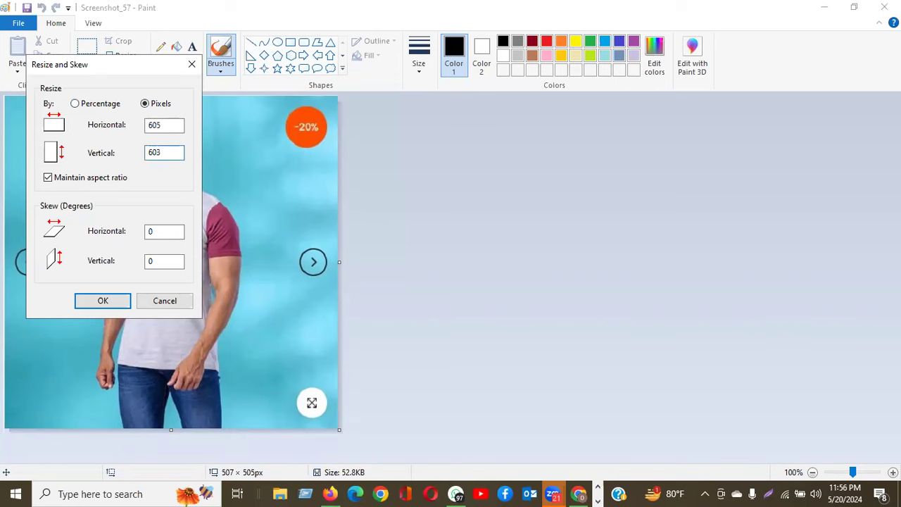
left_click(106, 302)
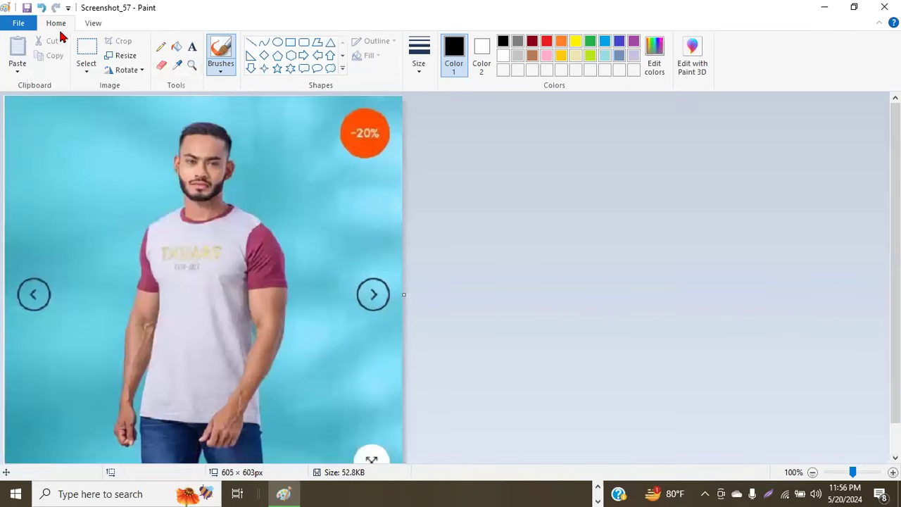
left_click(27, 8)
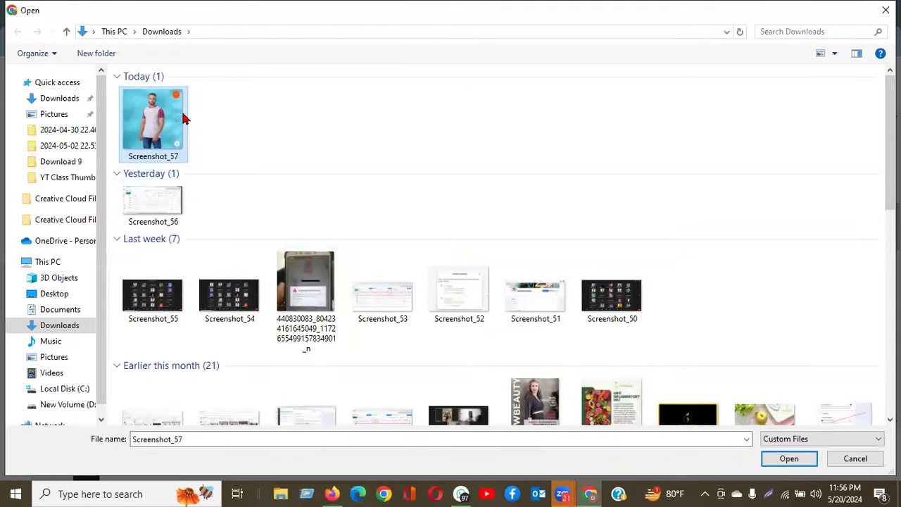
- Refresh the Downloads folder and upload the 605 × 603 Screenshot_57 as the ad's image
right_click(226, 114)
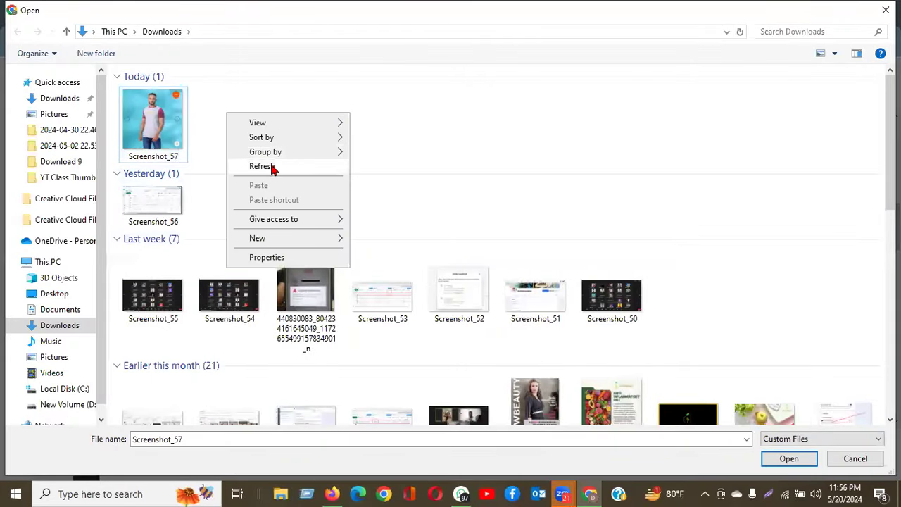
left_click(273, 169)
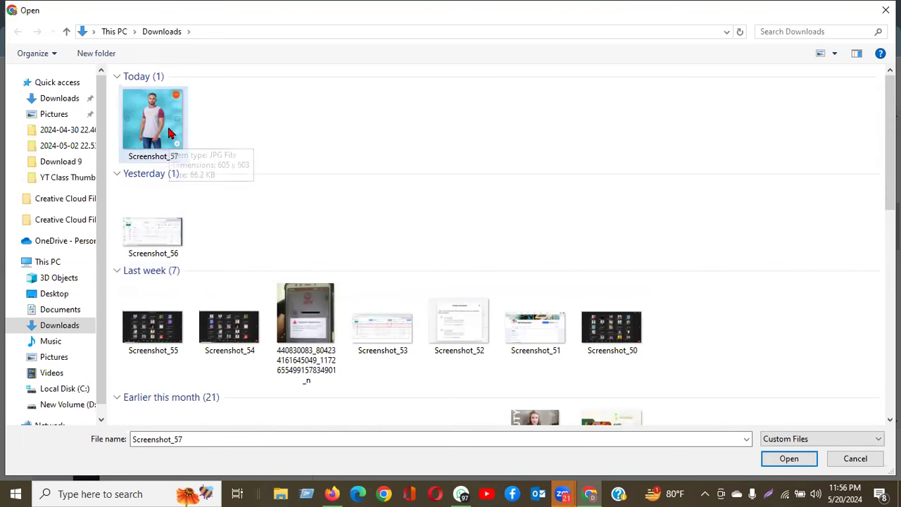
left_click(815, 462)
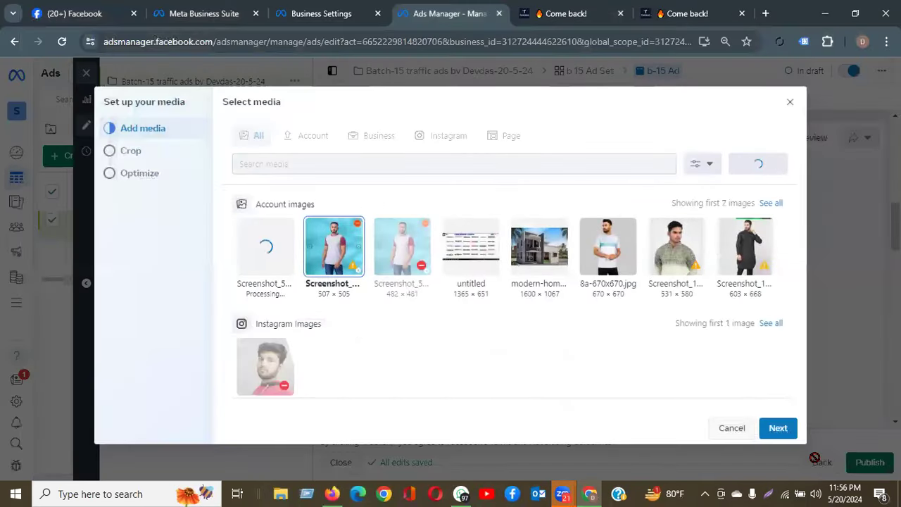
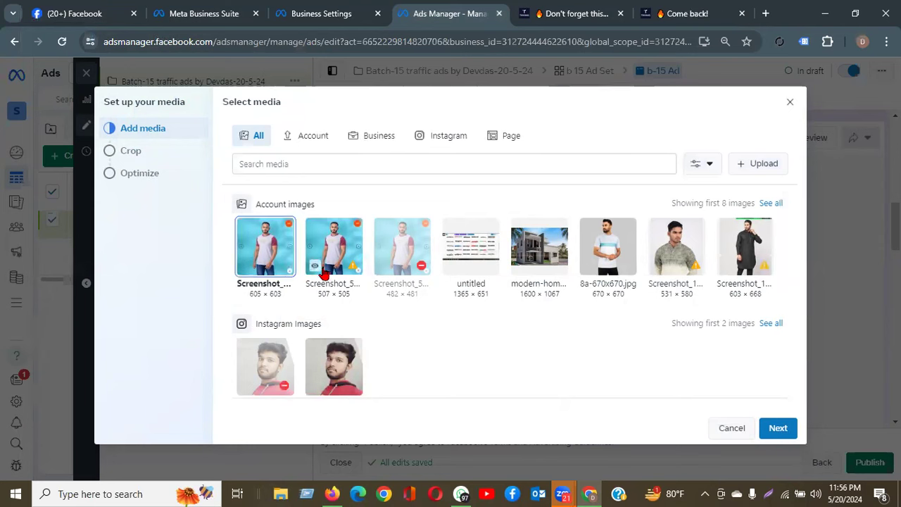
- Continue with the 605 × 603 image to the placement crops and review them, keeping Original for every placement group
left_click(781, 428)
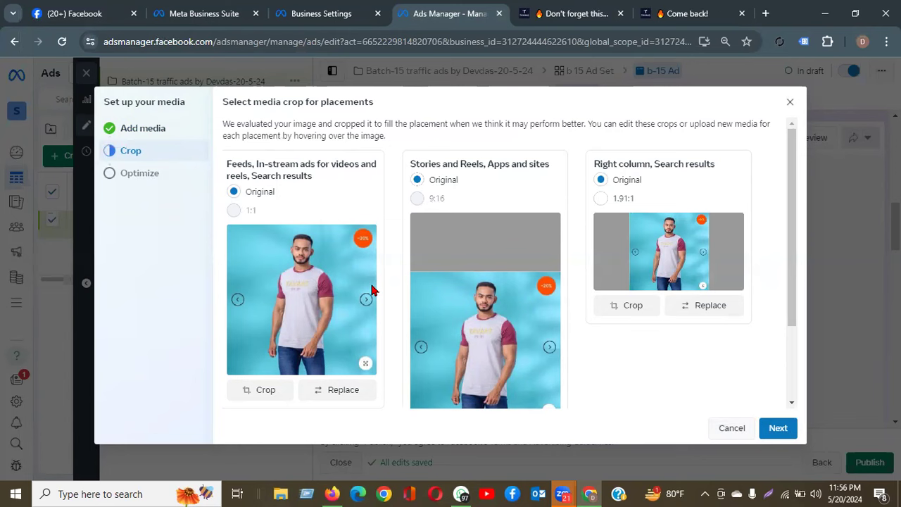
scroll(673, 387, "down", 1)
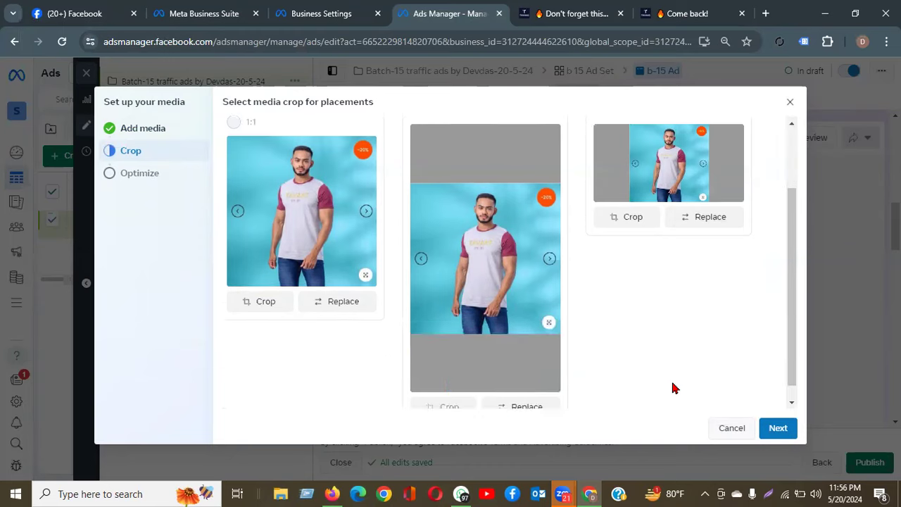
scroll(673, 388, "down", 1)
scroll(659, 357, "up", 2)
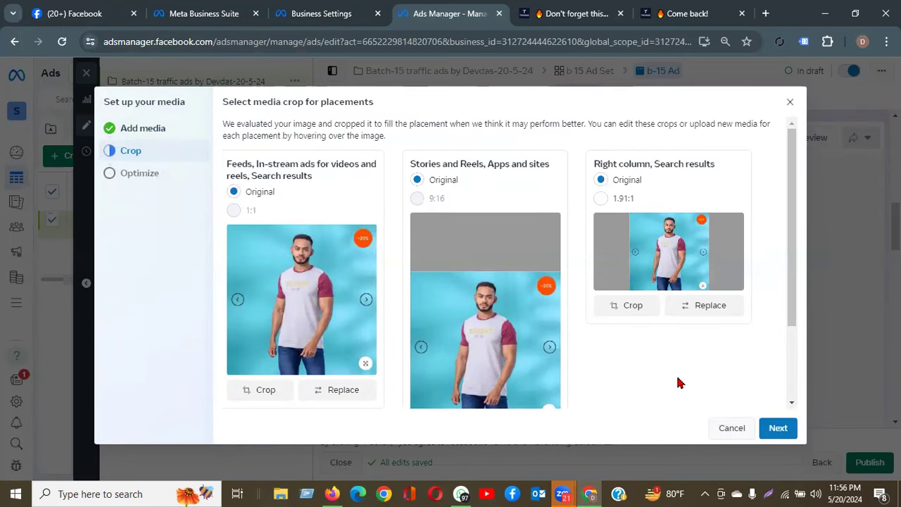
scroll(679, 383, "down", 2)
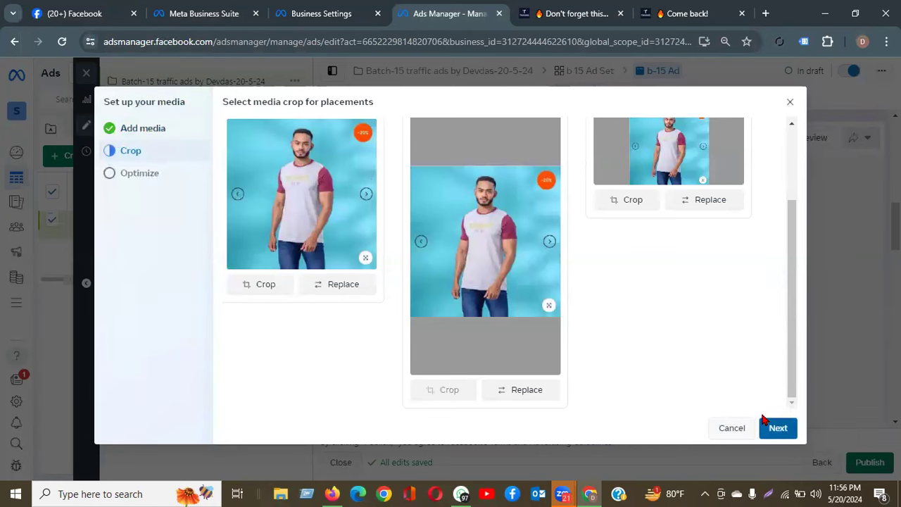
scroll(709, 324, "up", 3)
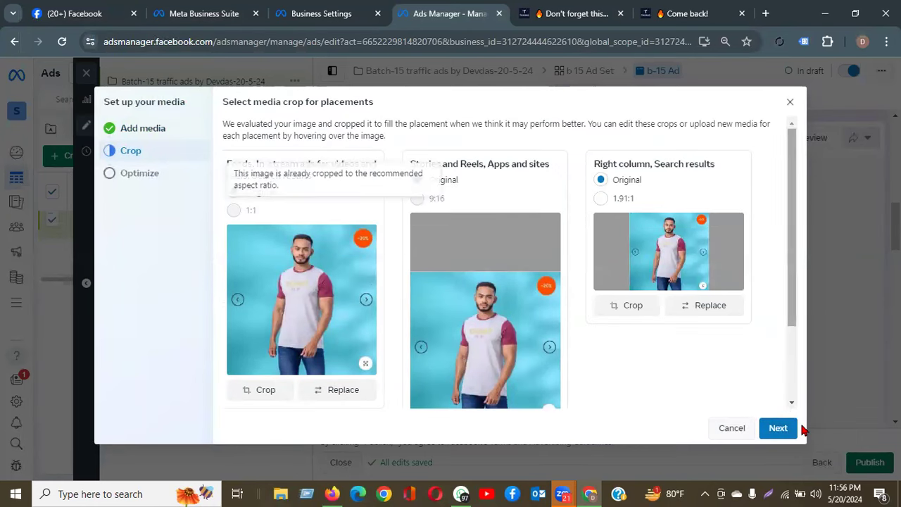
- Accept the crops, keep media enhancements allowed, and finish the media setup for the ad
left_click(769, 428)
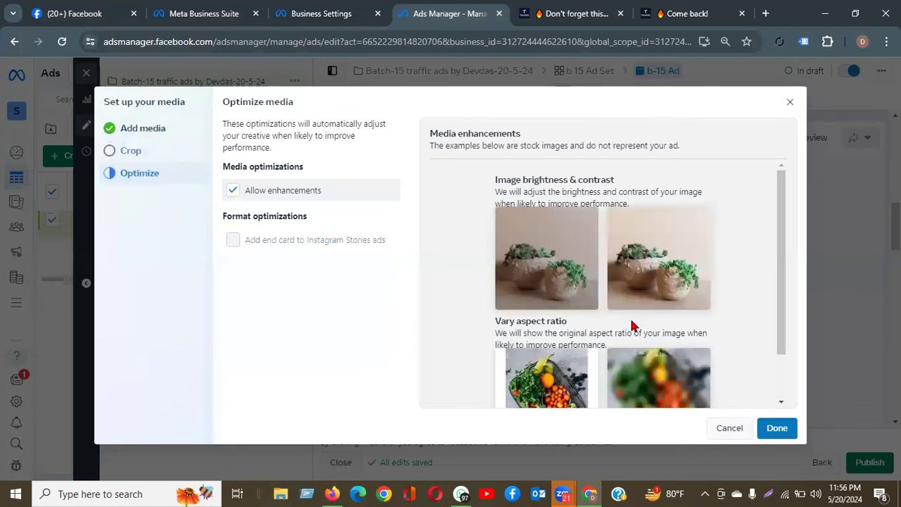
scroll(687, 354, "down", 1)
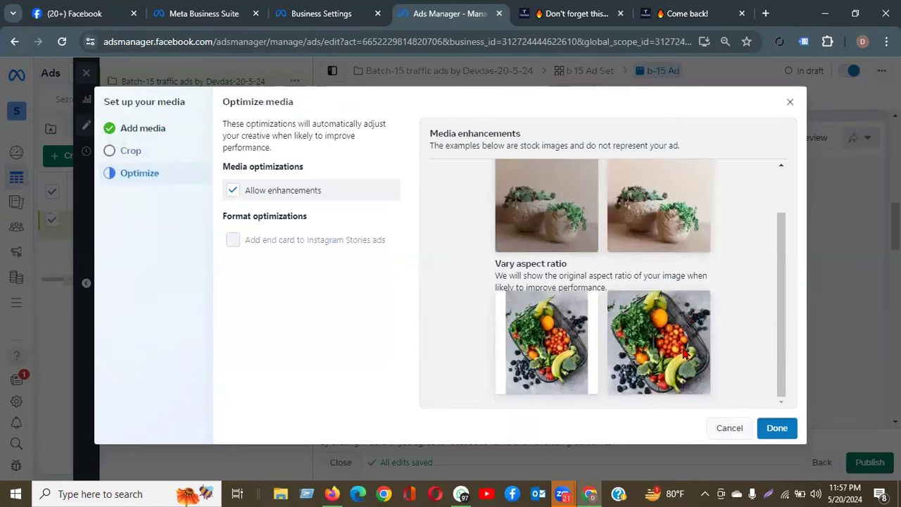
left_click(769, 429)
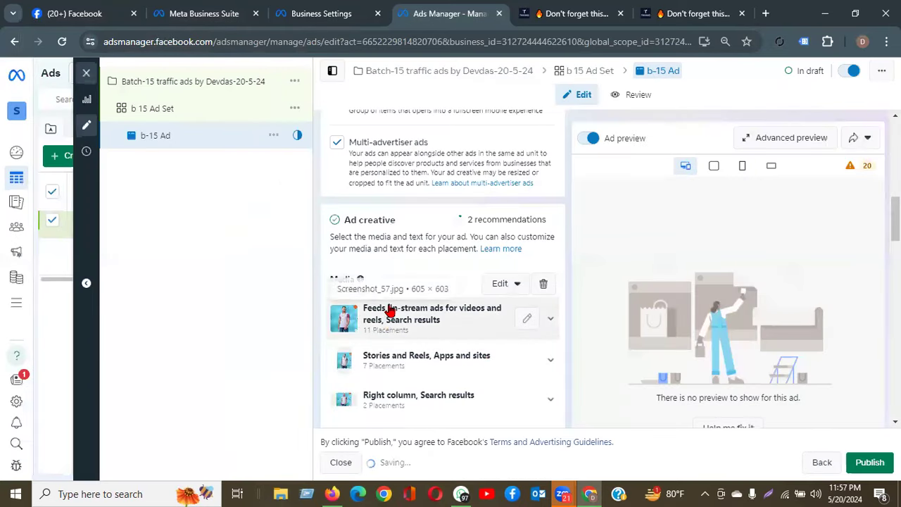
scroll(389, 306, "down", 3)
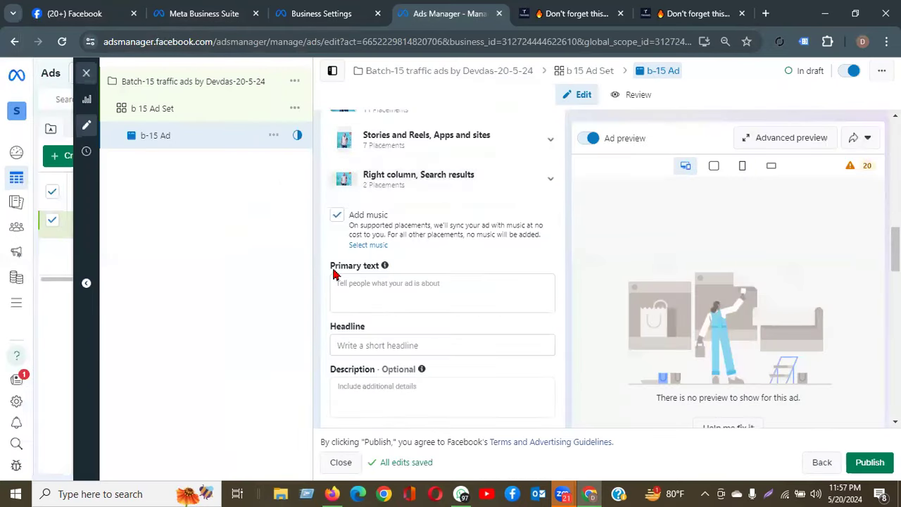
- Copy the product title "Ash Printed T-Shirt" from the store's product page into the ad's headline
left_click_drag(331, 266, 383, 268)
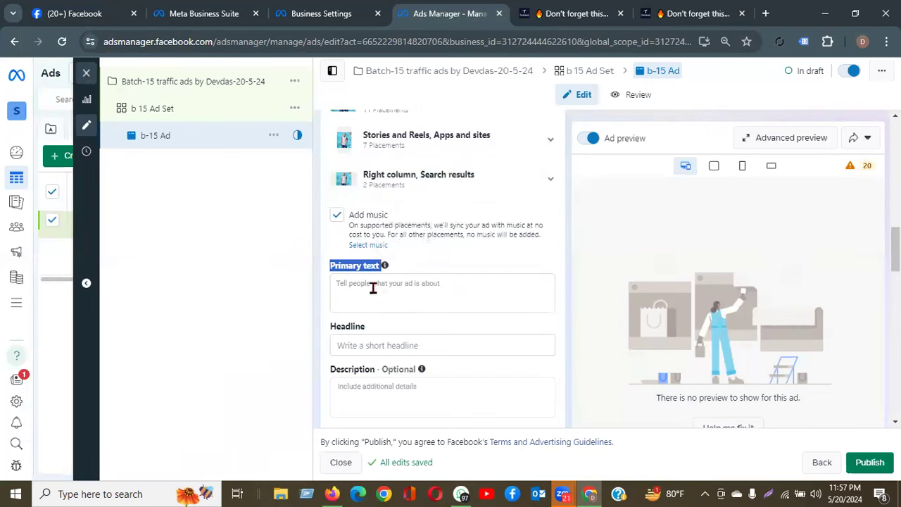
left_click(374, 287)
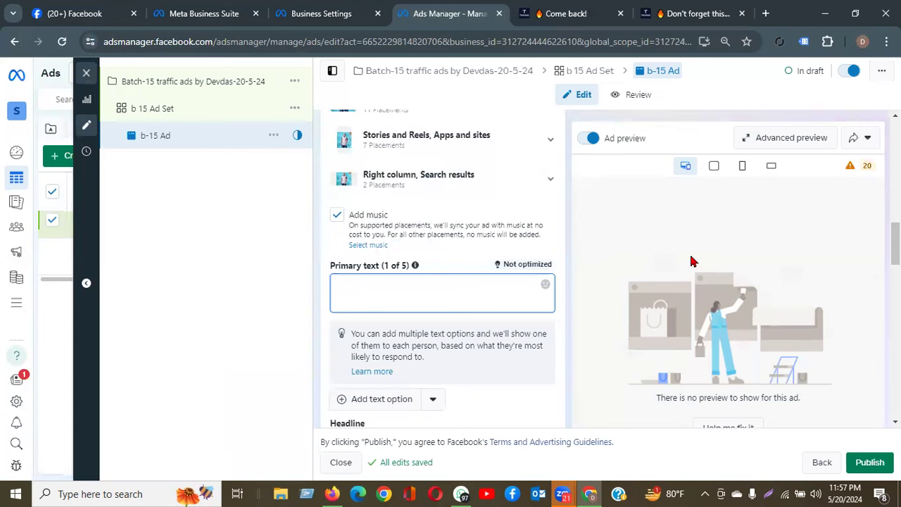
scroll(378, 302, "down", 2)
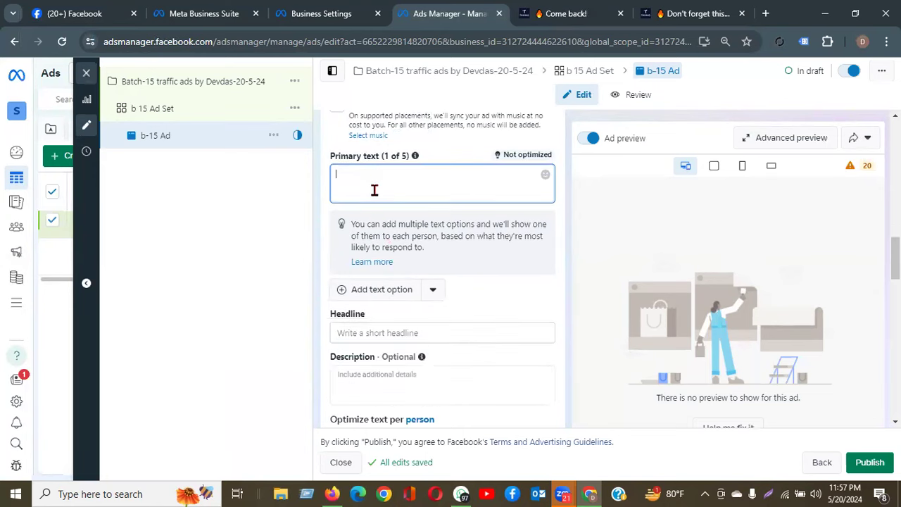
left_click(378, 333)
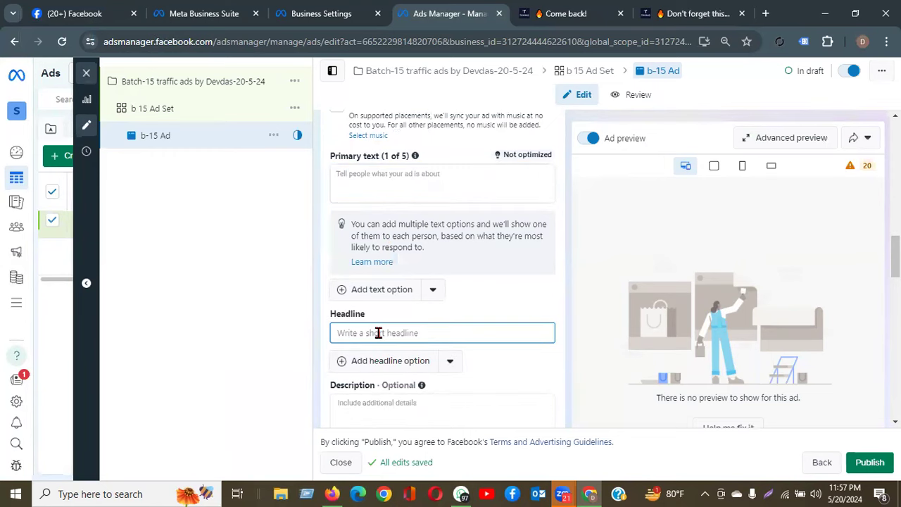
left_click(692, 8)
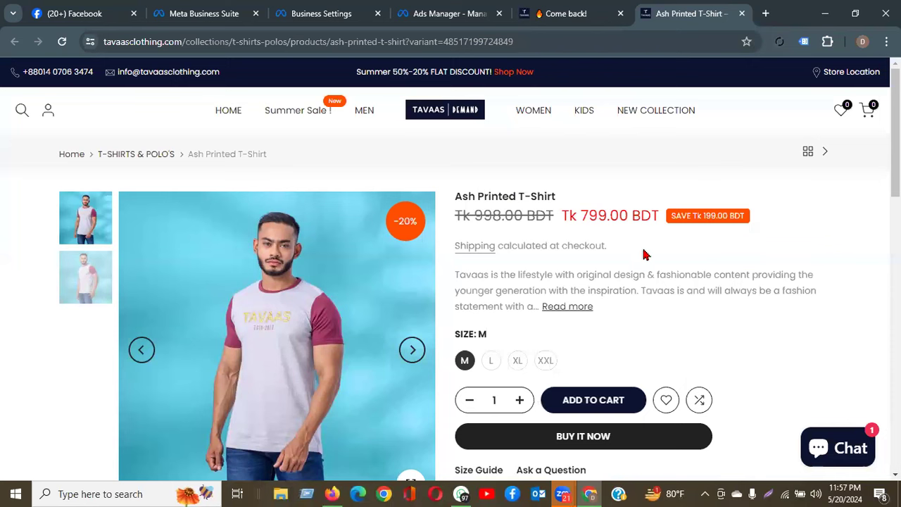
left_click_drag(455, 204, 569, 203)
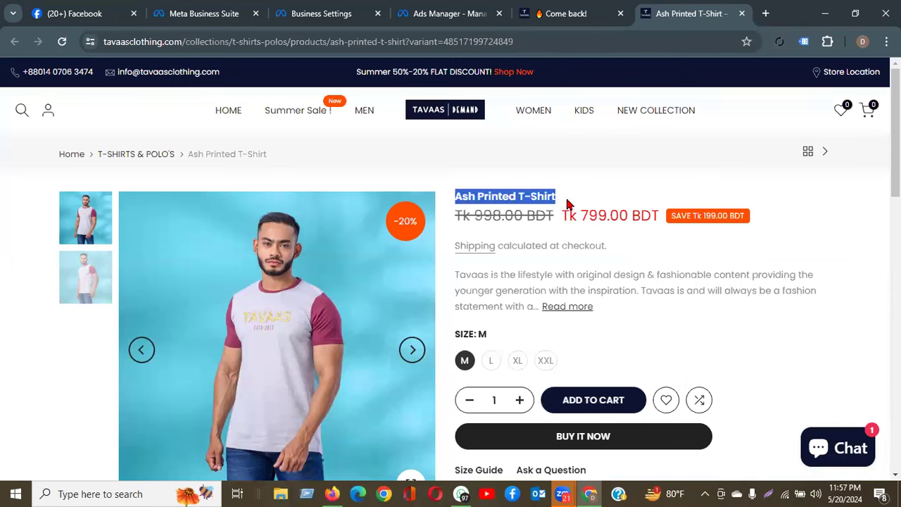
right_click(535, 203)
left_click(560, 214)
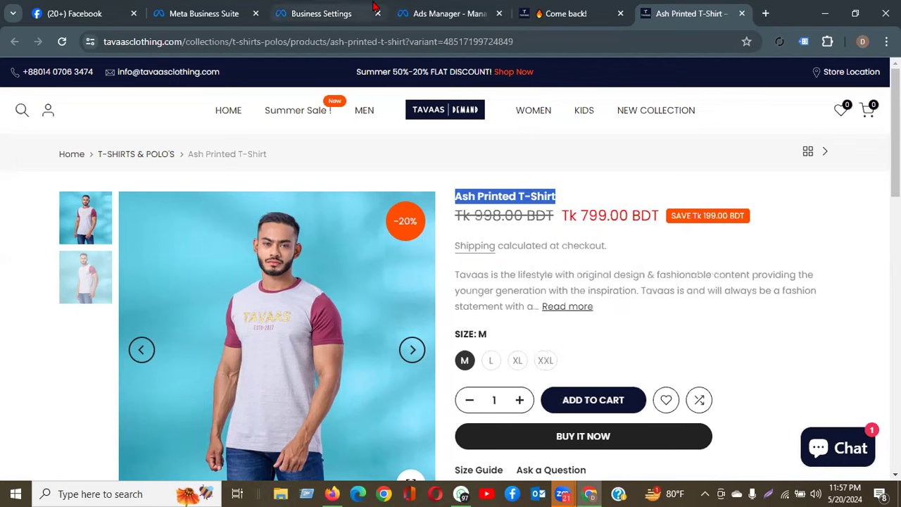
left_click(465, 11)
key("ctrl+v")
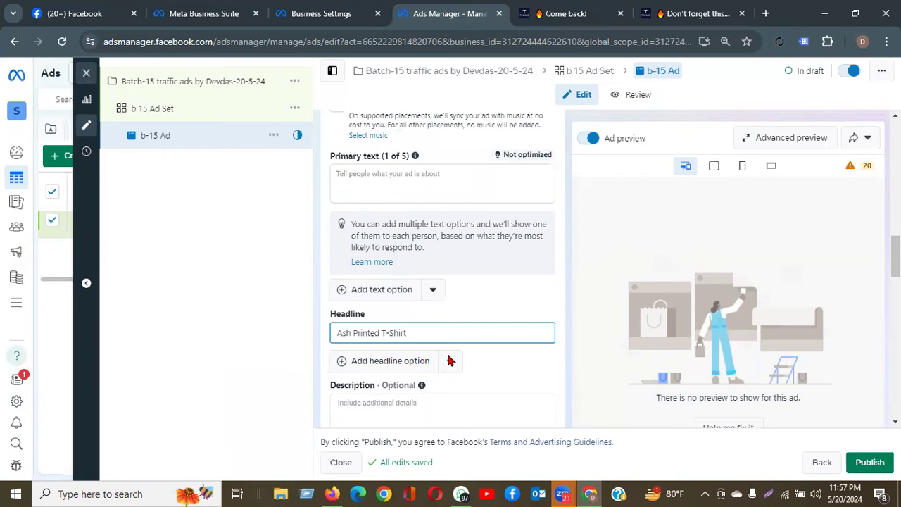
- Copy the offer "Summer 50%-20% FLAT DISCOUNT!" from the store's home page banner into the ad's primary text
left_click(373, 178)
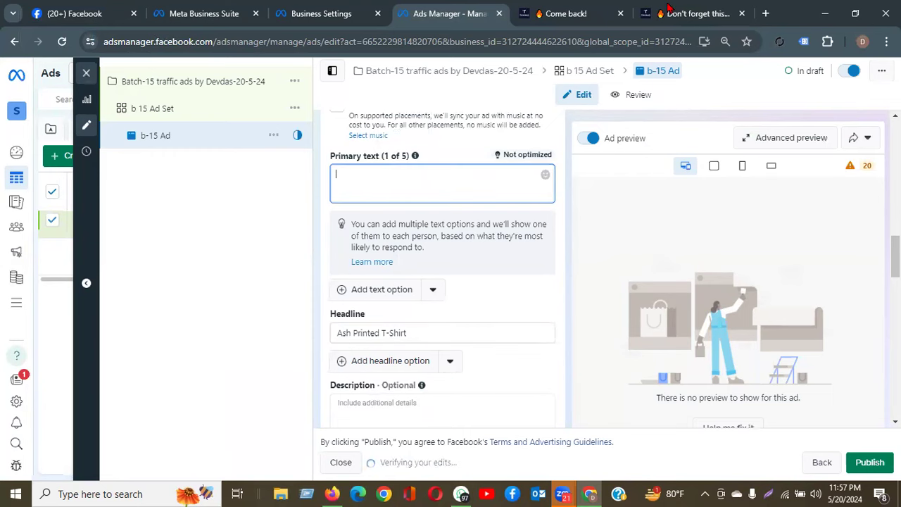
left_click(690, 13)
scroll(602, 308, "down", 2)
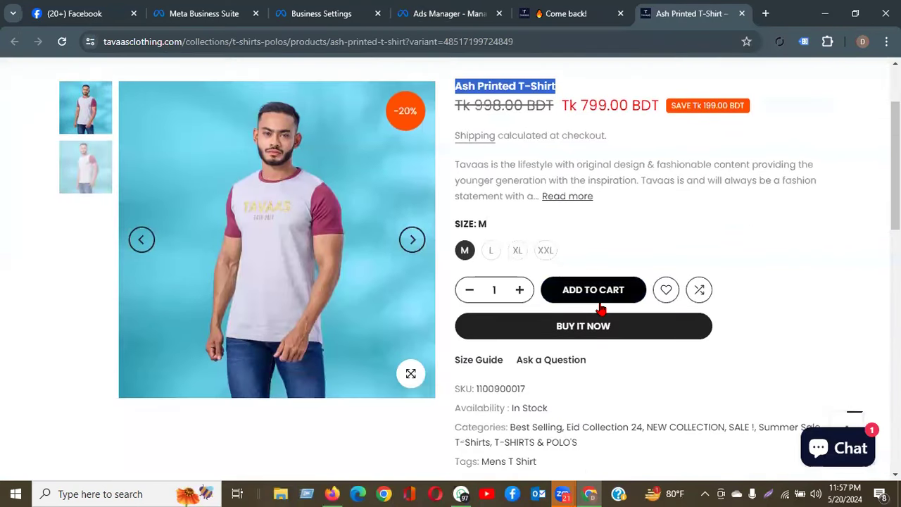
scroll(569, 204, "down", 6)
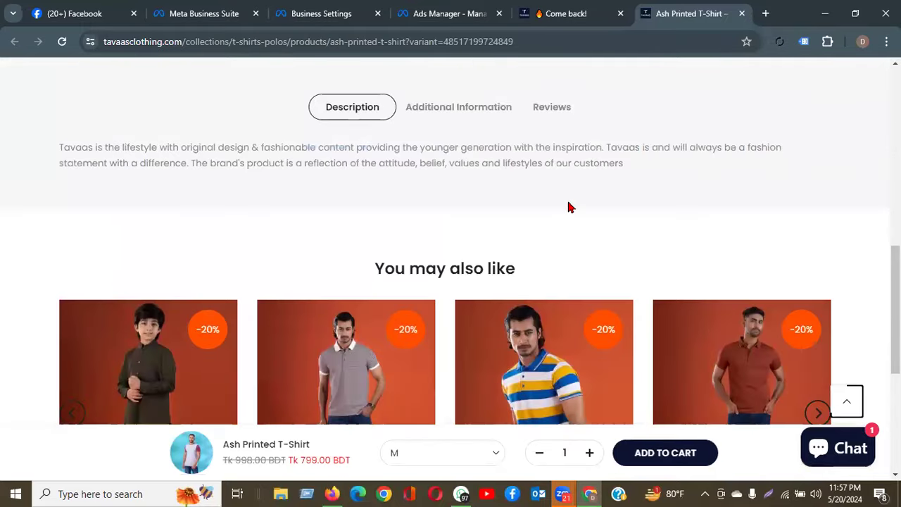
scroll(612, 288, "up", 6)
scroll(612, 289, "up", 2)
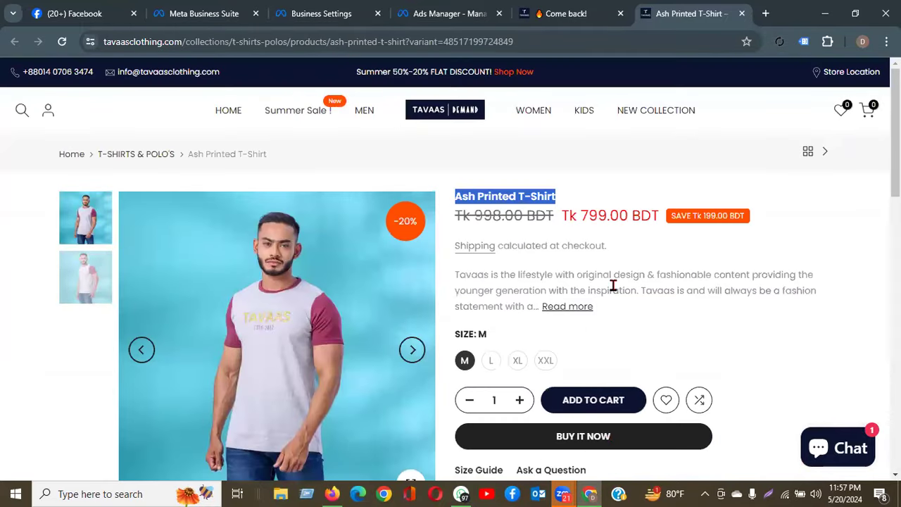
left_click(572, 12)
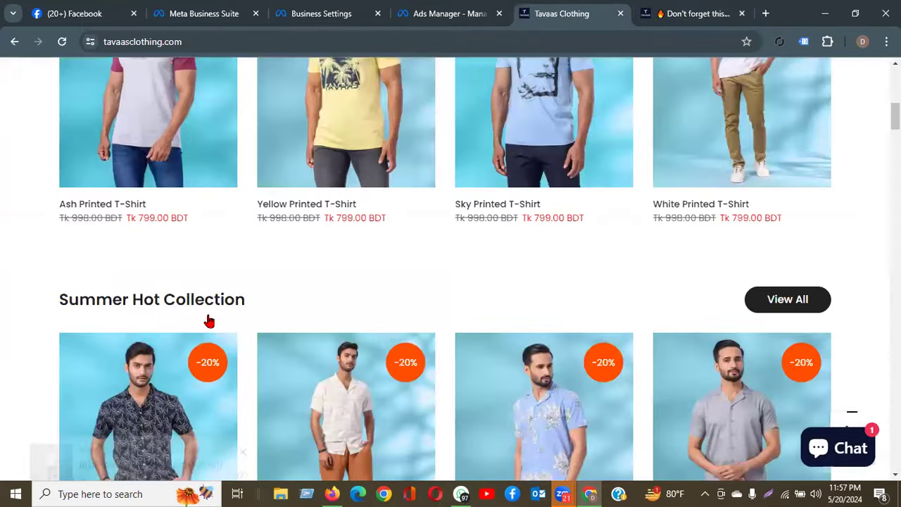
scroll(245, 285, "up", 5)
scroll(245, 284, "up", 2)
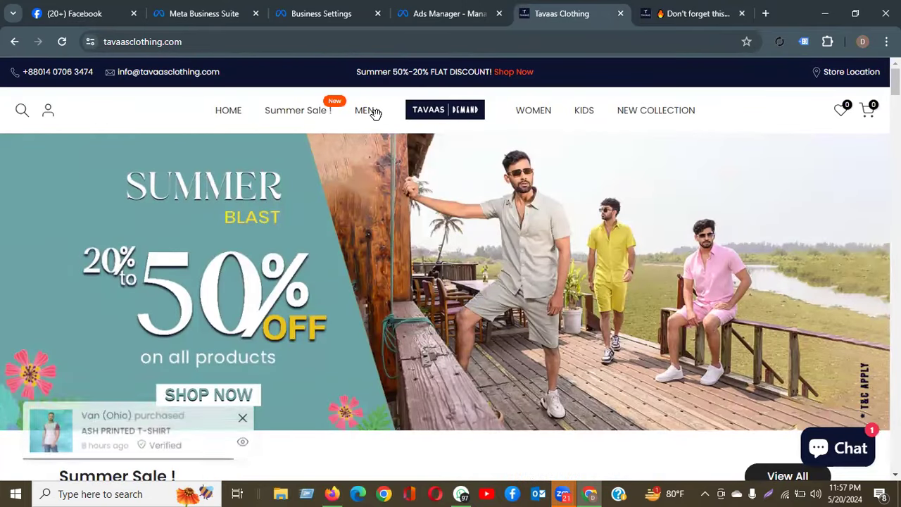
left_click_drag(357, 71, 504, 72)
left_click_drag(498, 108, 491, 138)
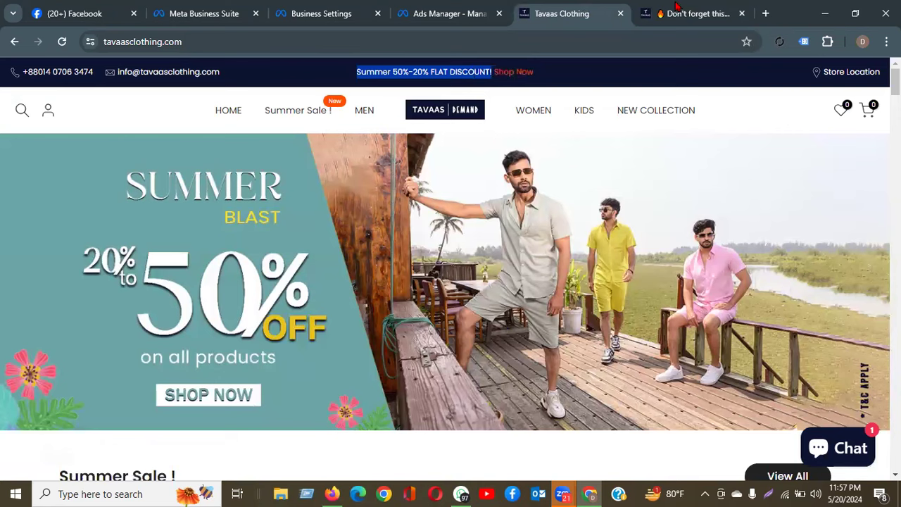
key("ctrl+shift+Tab")
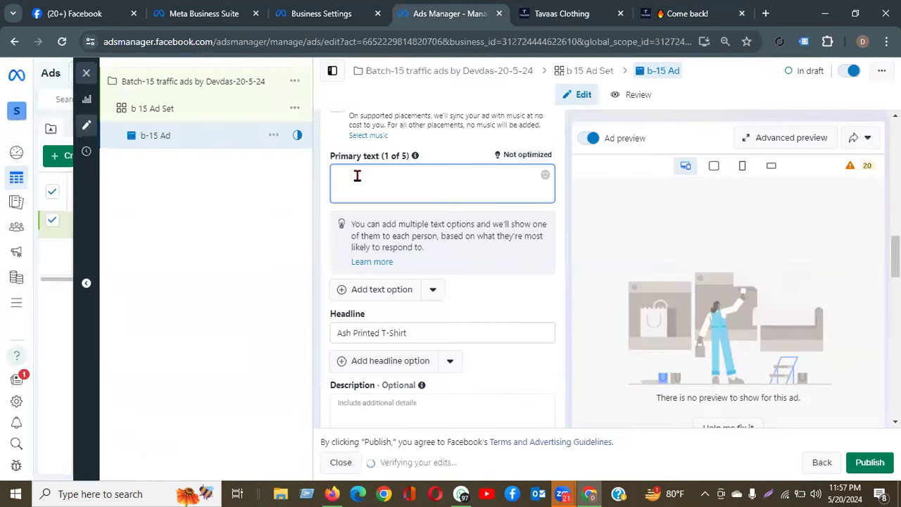
key("ctrl+v")
- Add a second line reading "Free Delivery!" to the primary text and start a new line below it
key("Return")
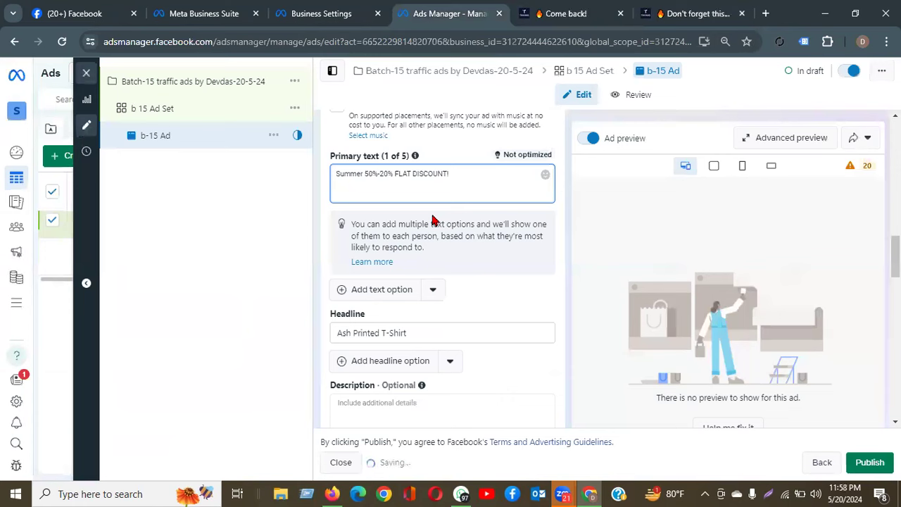
key("Return")
type("Free")
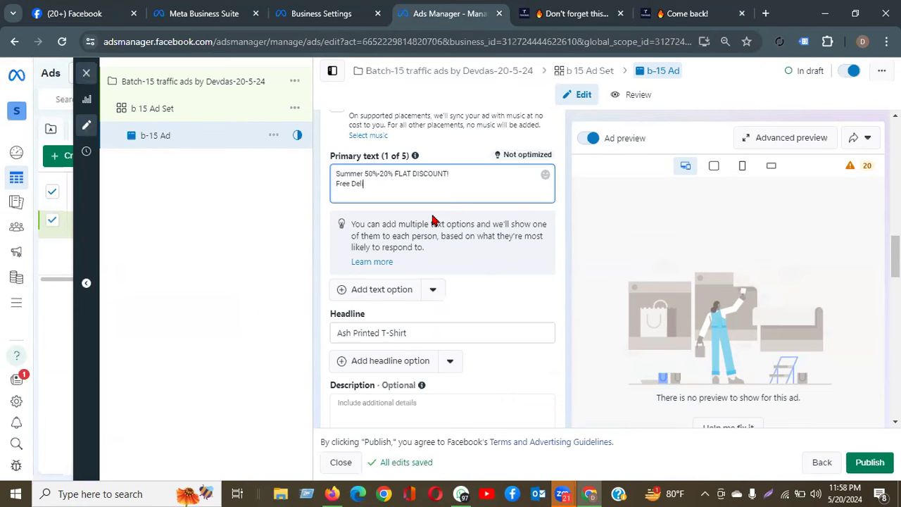
type(" Delivery!")
key("Return")
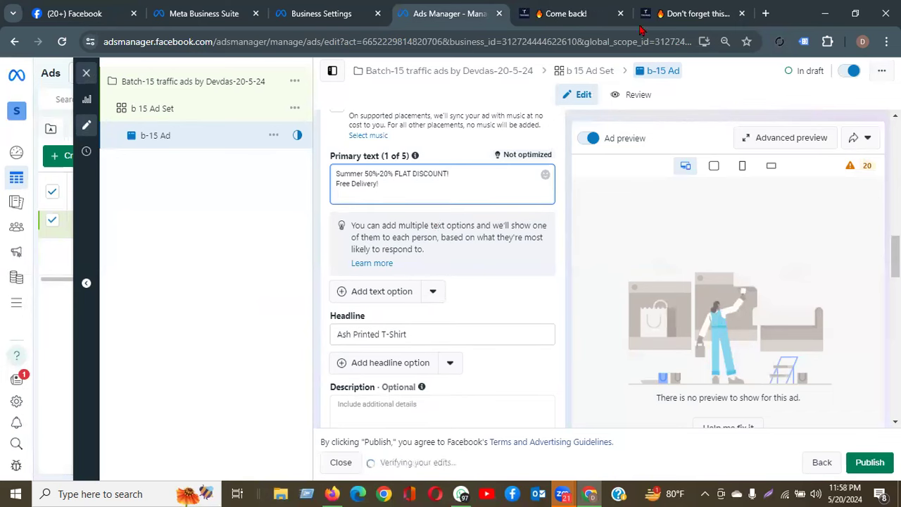
- Look through the Tavaas store's home page for more copy to use in the ad
left_click(676, 7)
left_click(557, 9)
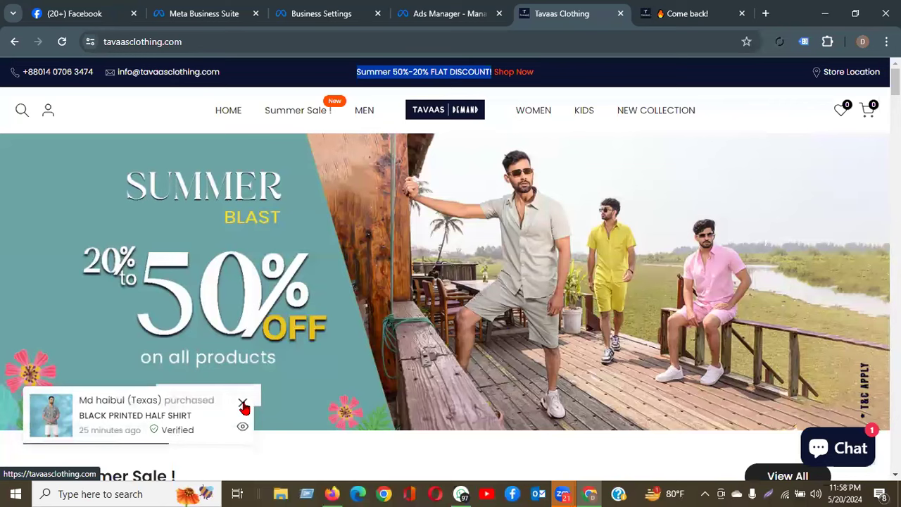
scroll(310, 264, "down", 1)
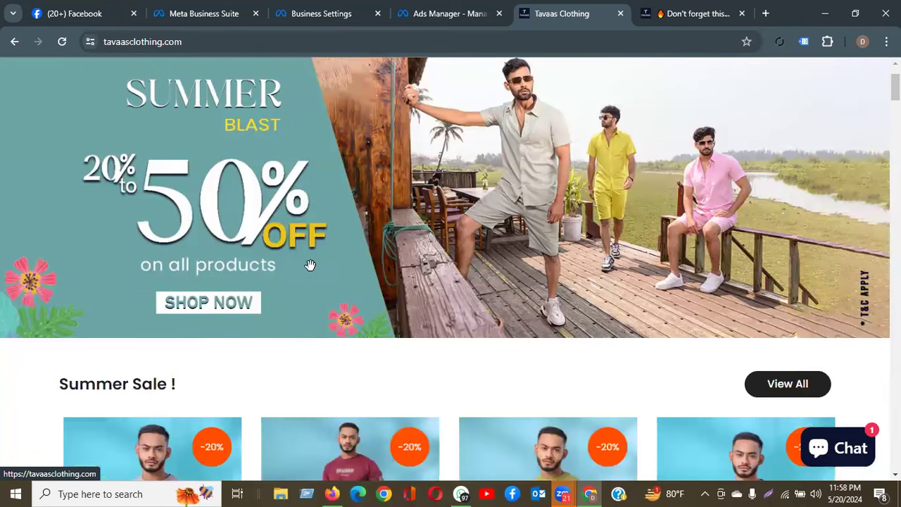
scroll(312, 273, "down", 5)
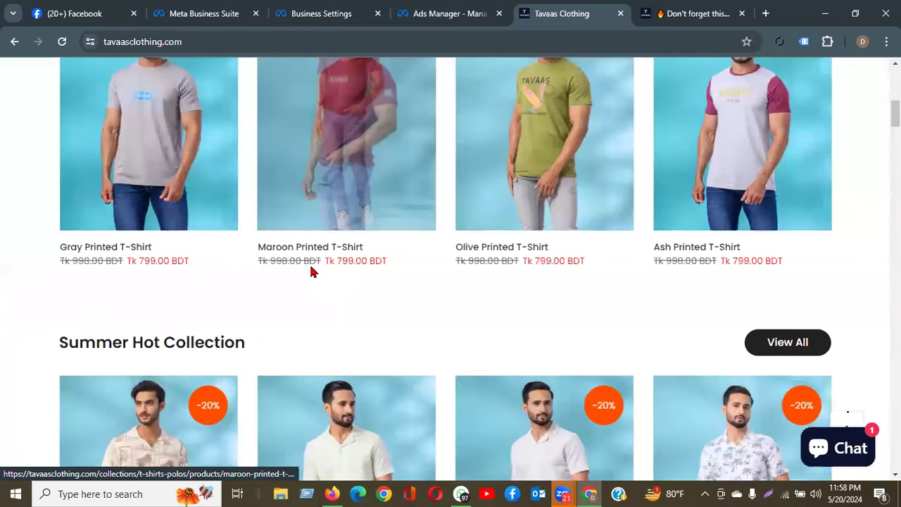
scroll(312, 272, "down", 4)
scroll(312, 273, "down", 8)
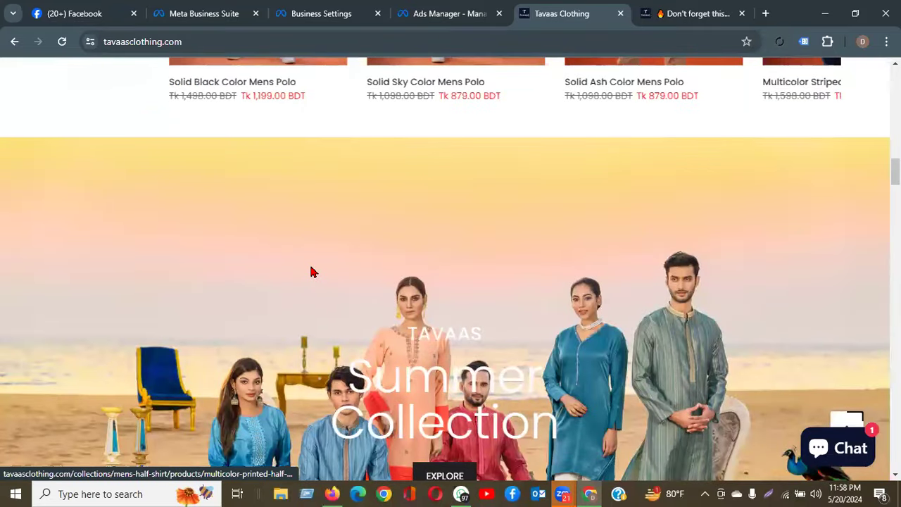
scroll(312, 273, "down", 8)
scroll(427, 181, "up", 2)
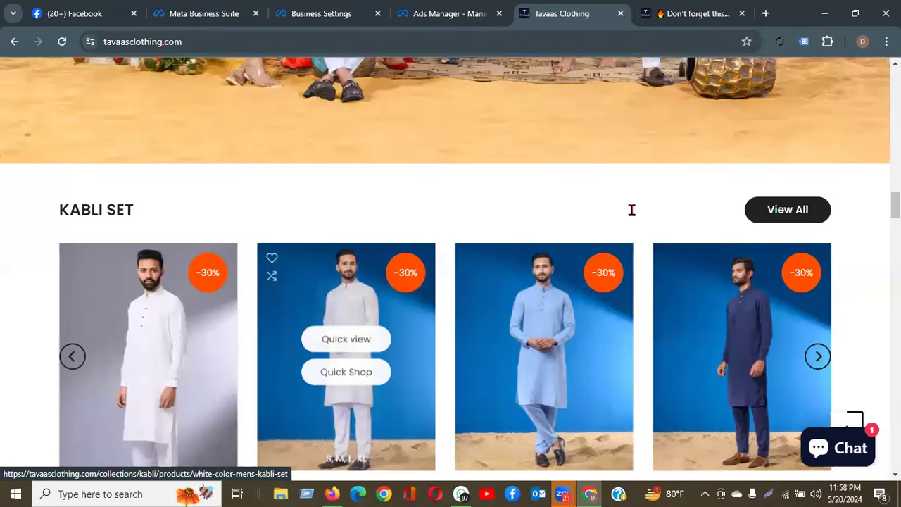
- Copy the full Ash Printed T-Shirt description from its product page into the primary text below the "Free Delivery!" line
key("ctrl+Tab")
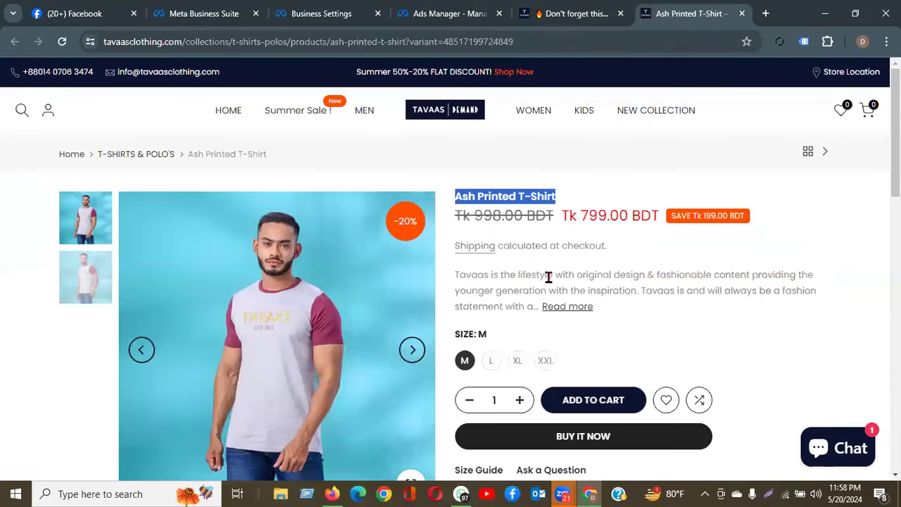
left_click_drag(455, 275, 541, 291)
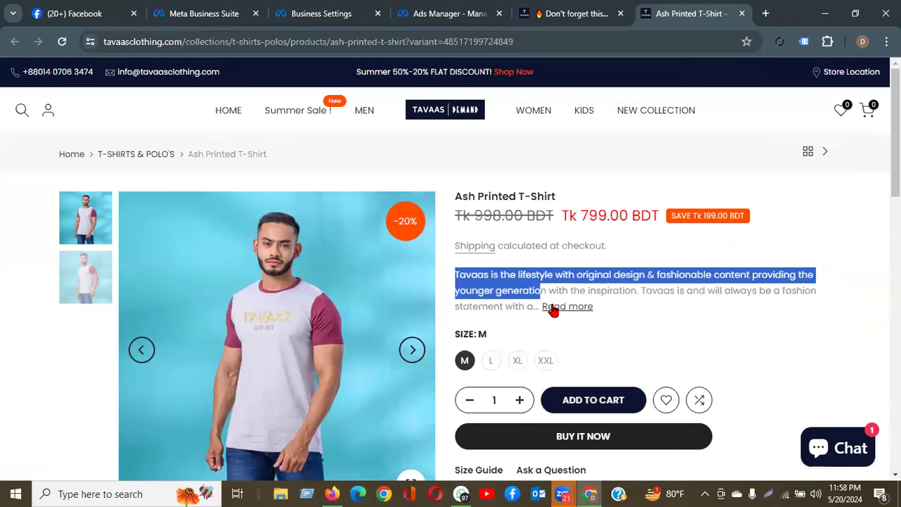
left_click(554, 308)
left_click_drag(60, 147, 636, 172)
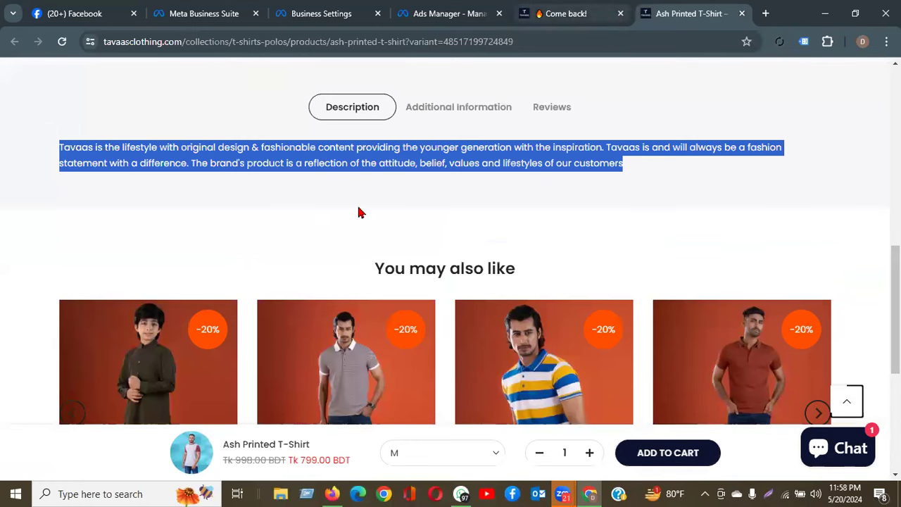
left_click(450, 13)
key("ctrl+v")
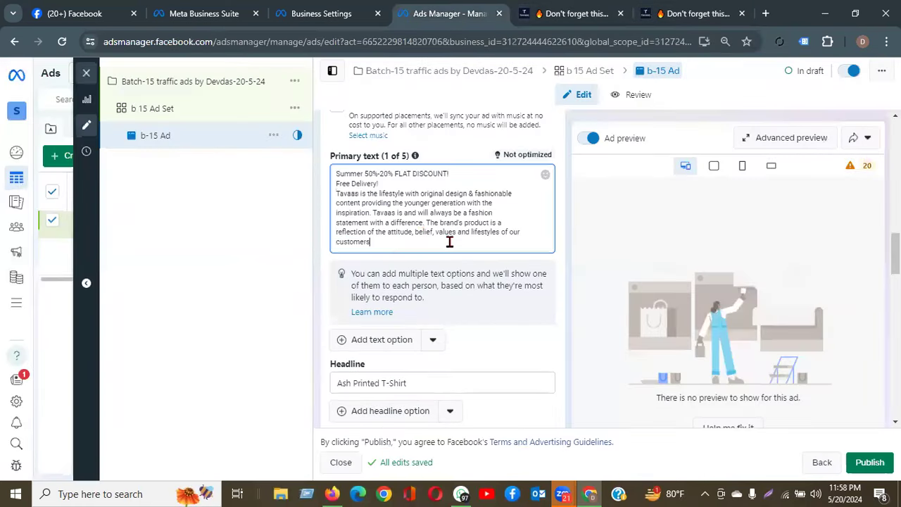
- Turn the ad preview off and on again, and review the ad's settings from the text through tracking and back to the media
left_click(588, 138)
left_click(588, 139)
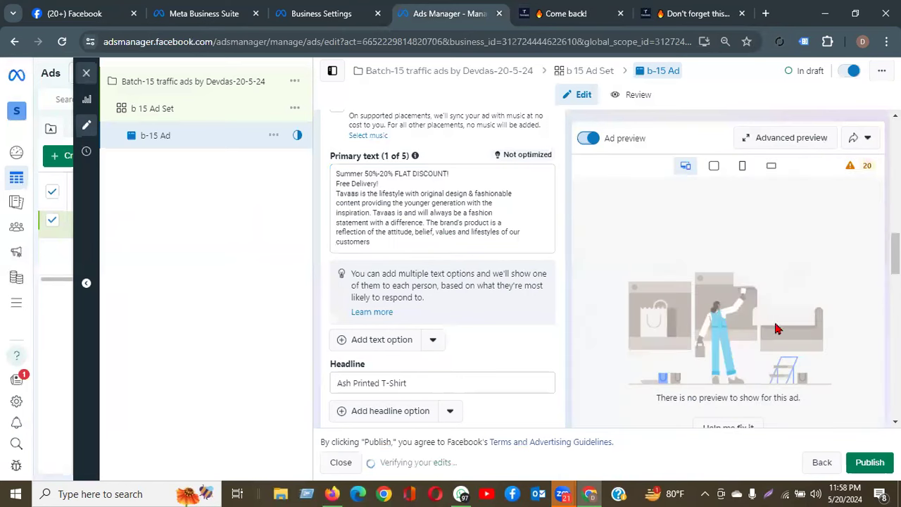
scroll(796, 360, "down", 2)
scroll(855, 378, "down", 10)
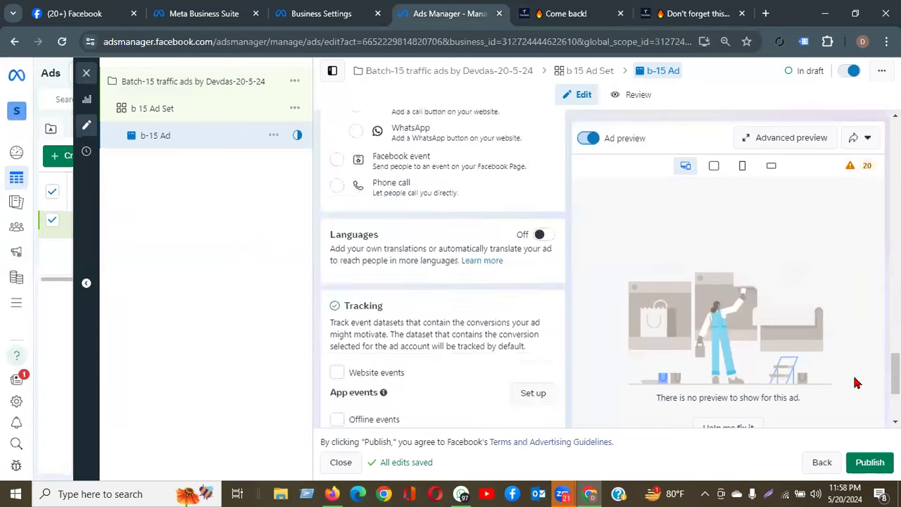
scroll(855, 380, "up", 3)
scroll(855, 381, "down", 3)
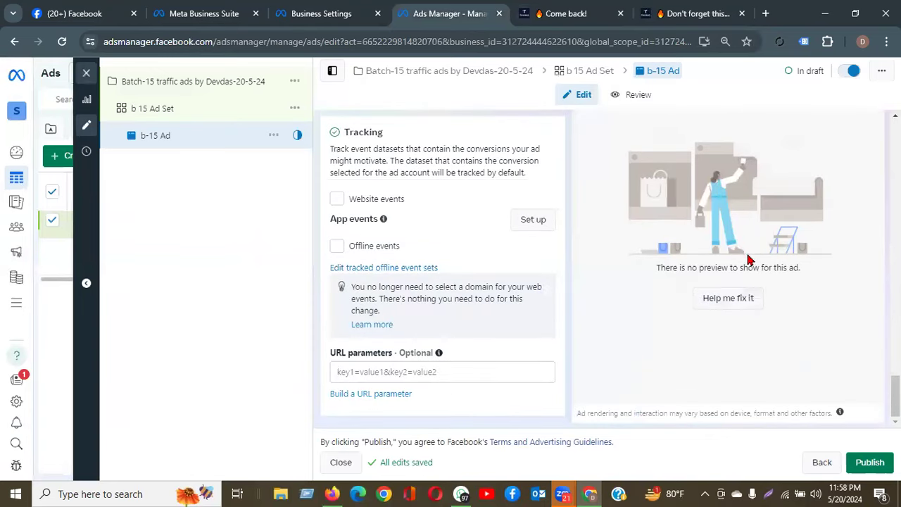
scroll(749, 257, "up", 2)
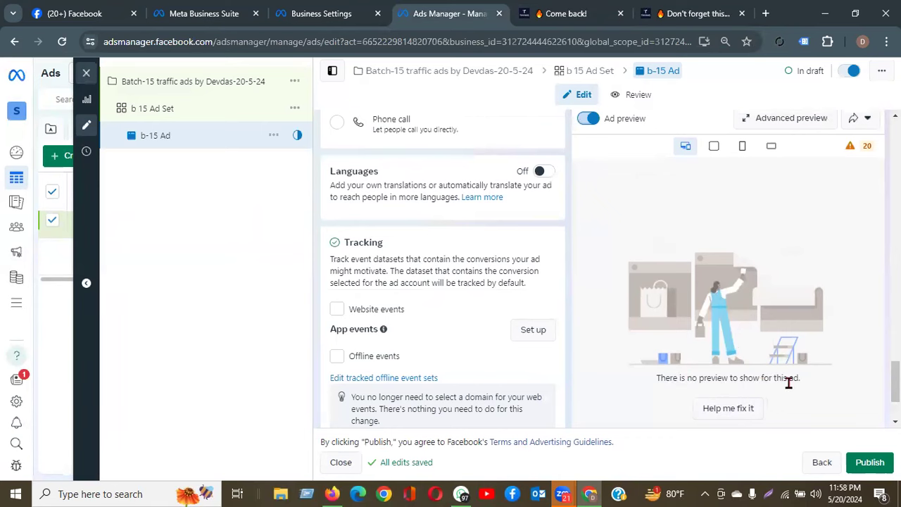
scroll(742, 288, "up", 4)
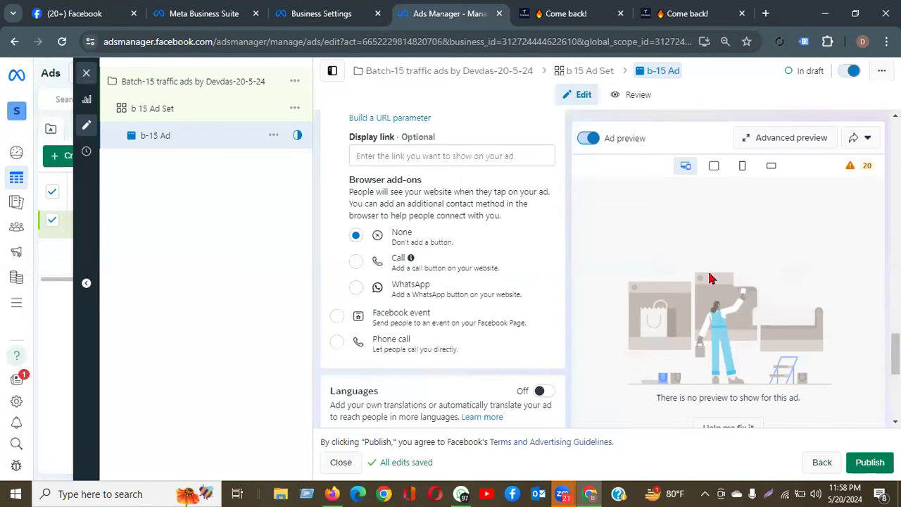
scroll(710, 279, "up", 3)
scroll(710, 279, "up", 3)
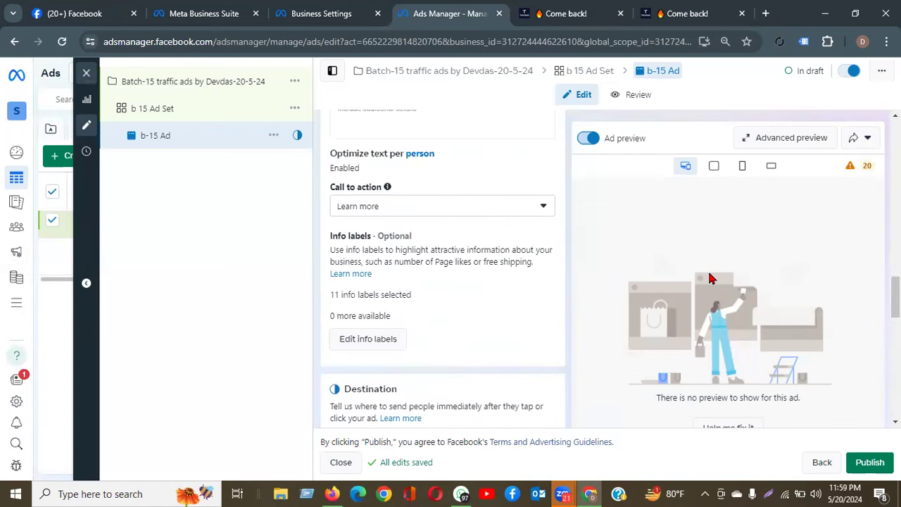
scroll(710, 279, "up", 9)
scroll(397, 280, "down", 2)
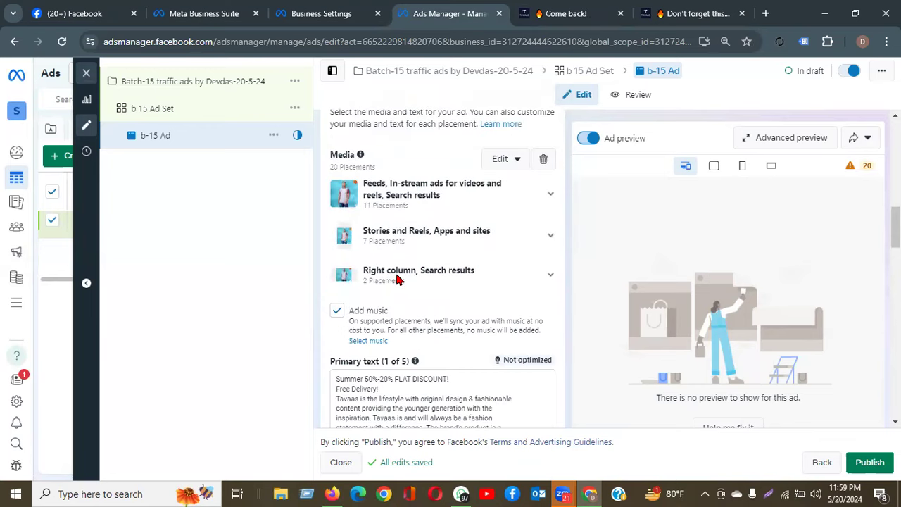
- Set the ad's call to action to Shop now, leaving the optional description empty
scroll(396, 280, "down", 2)
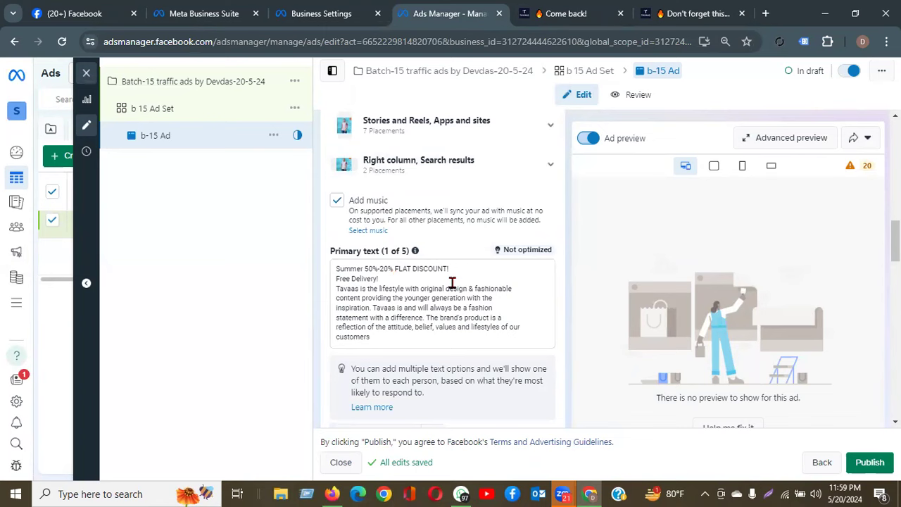
scroll(448, 304, "down", 3)
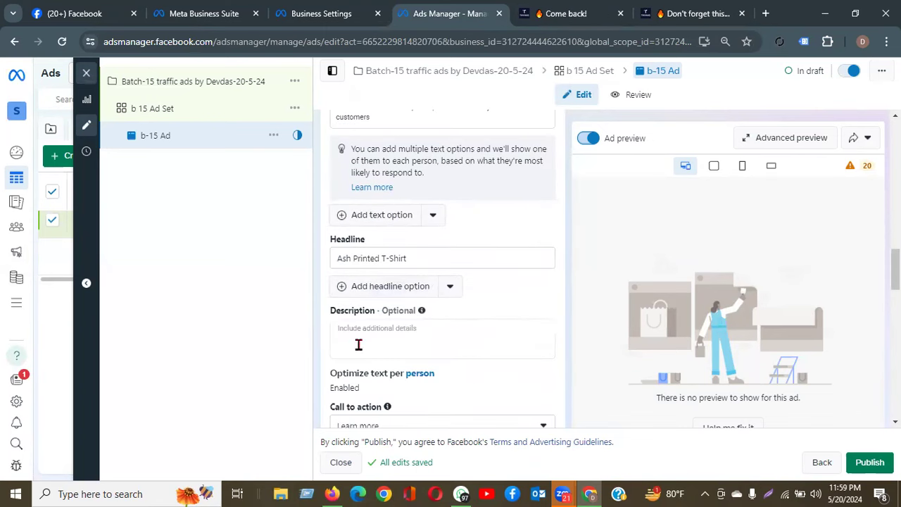
left_click(359, 339)
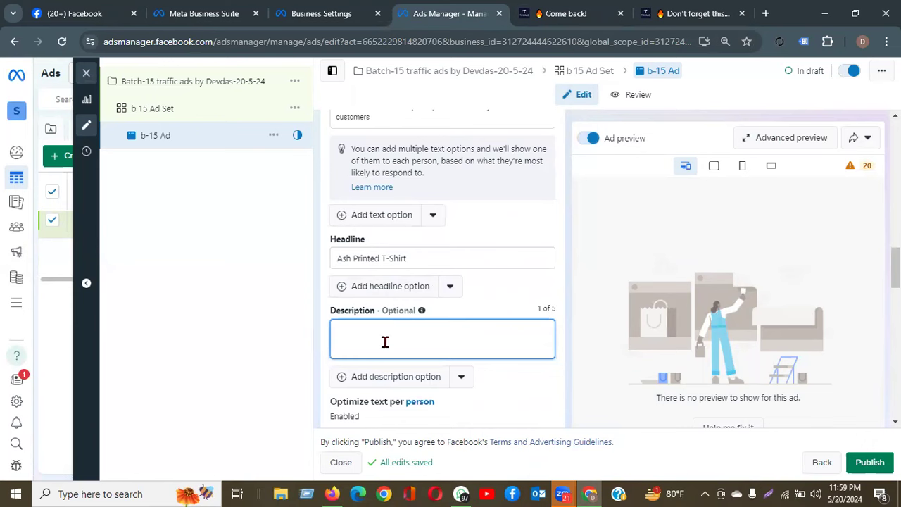
scroll(385, 342, "down", 2)
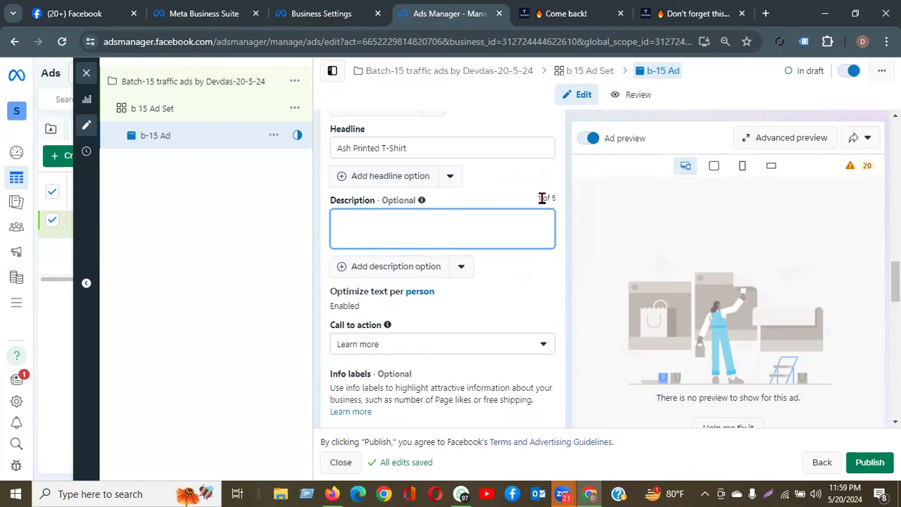
scroll(541, 195, "down", 2)
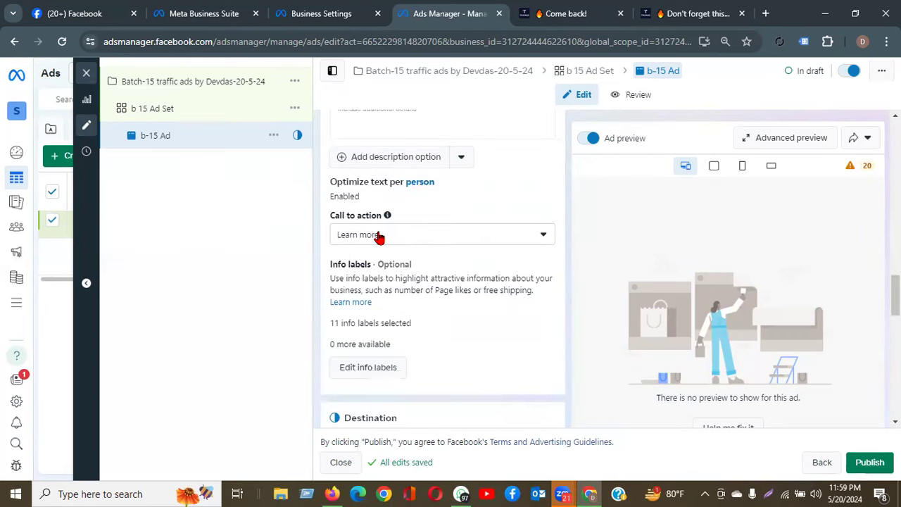
left_click(377, 235)
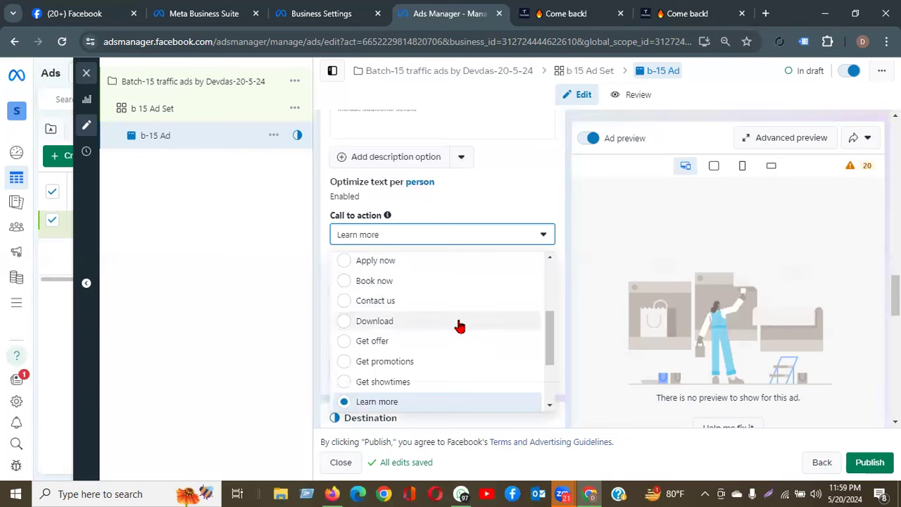
scroll(447, 342, "up", 2)
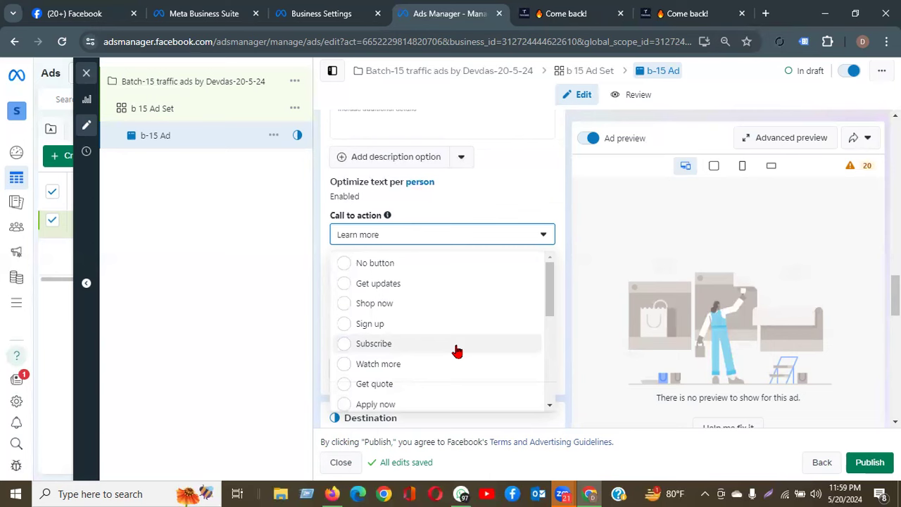
left_click(349, 305)
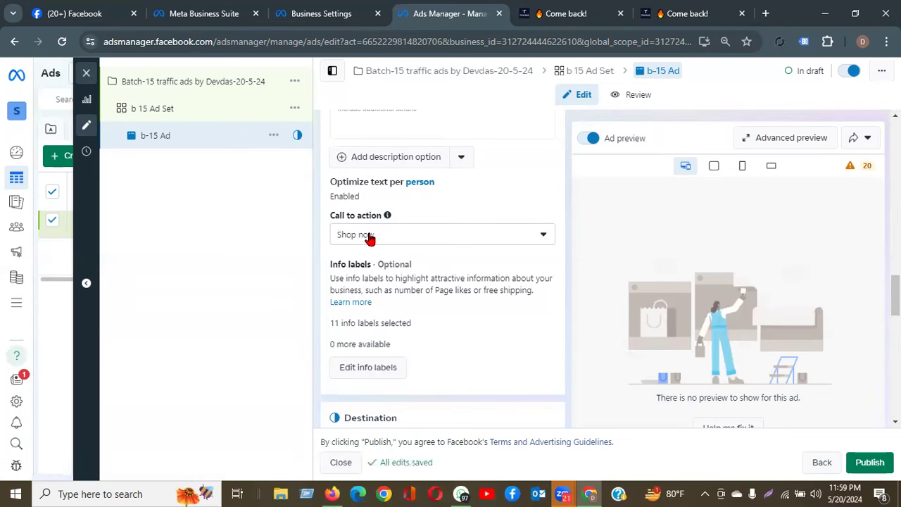
- Check the advanced preview and the ad preview for each placement group, ending on the view of all placements
left_click(751, 139)
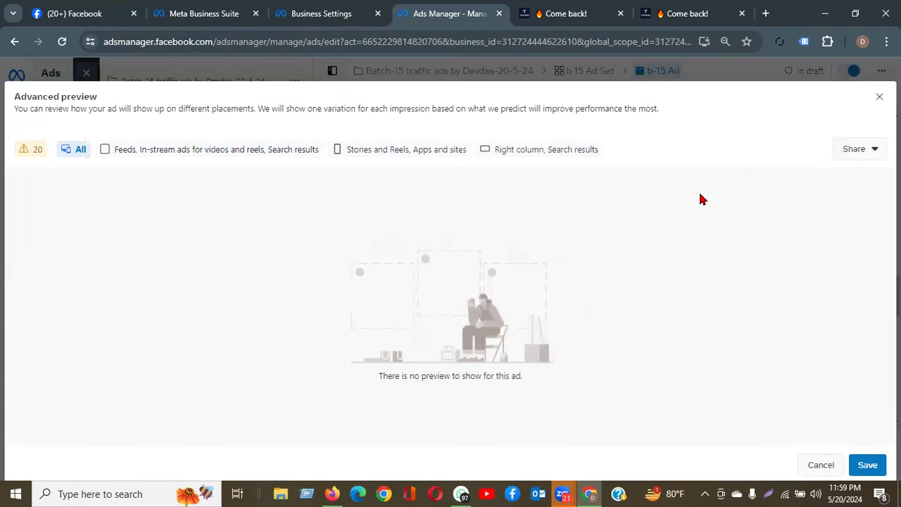
left_click(880, 97)
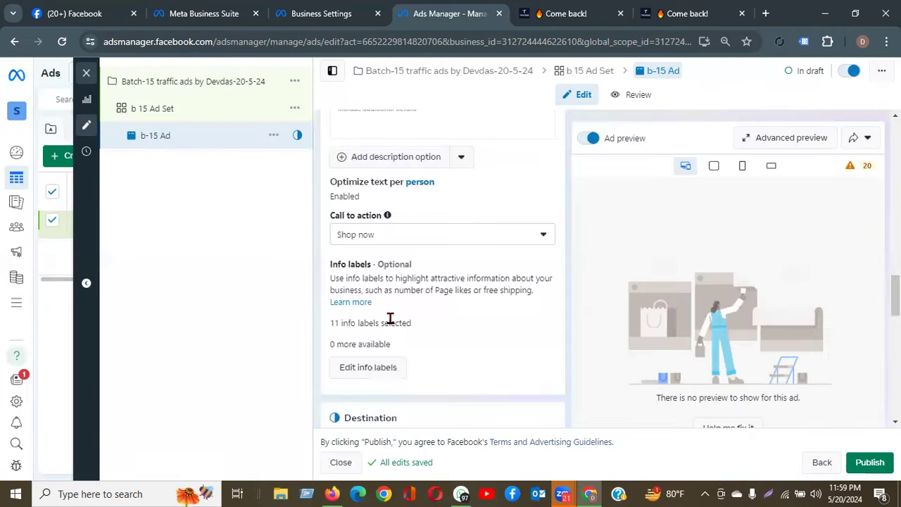
scroll(391, 318, "down", 5)
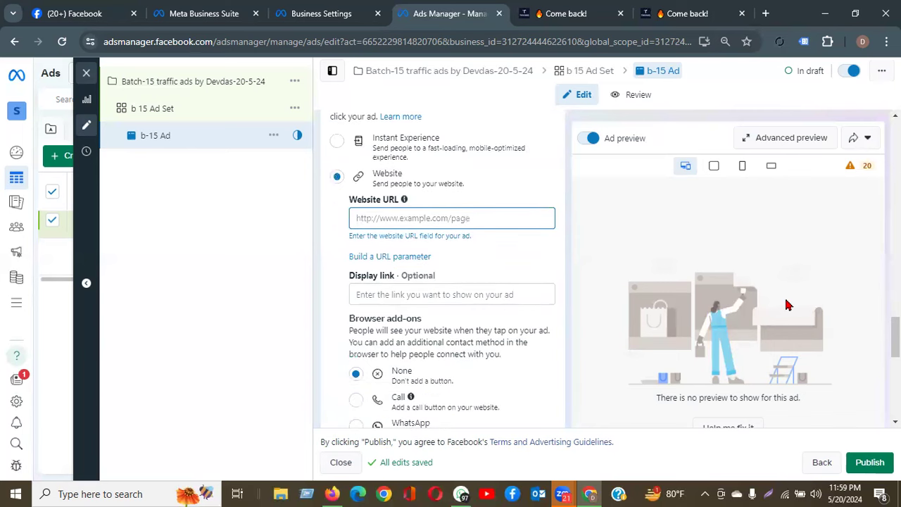
left_click(714, 166)
left_click(741, 168)
left_click(774, 167)
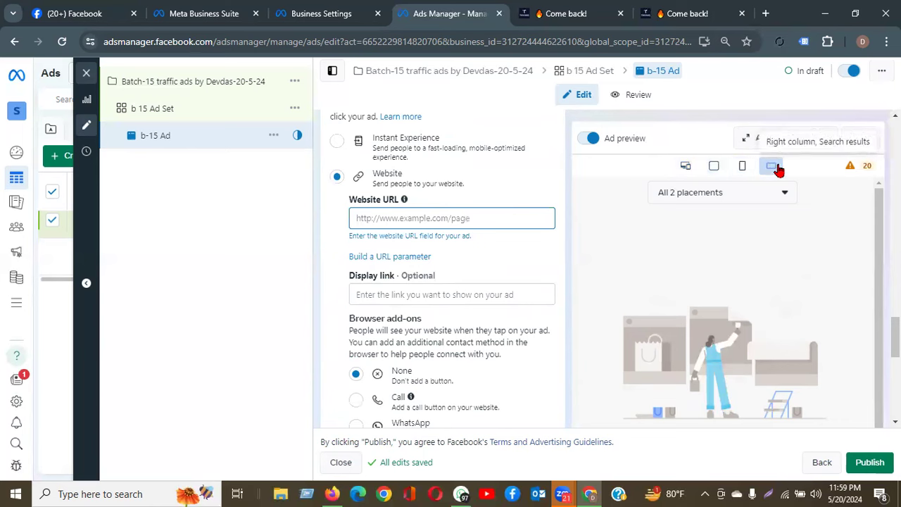
left_click(687, 167)
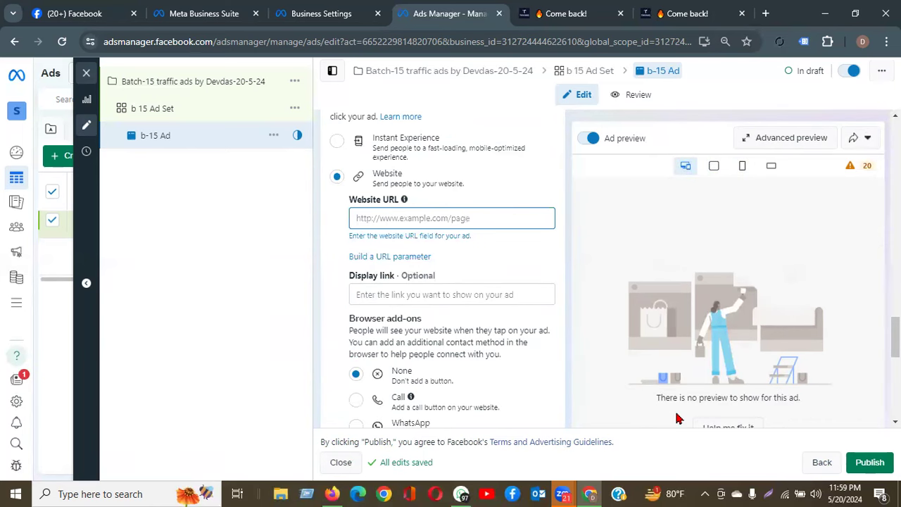
- Reload the ad editor page and turn the ad preview on
left_click(64, 43)
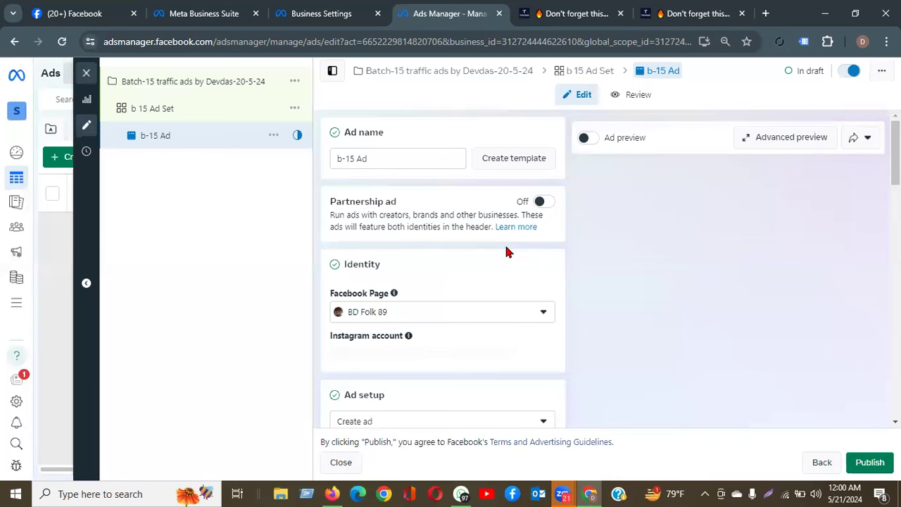
left_click(589, 139)
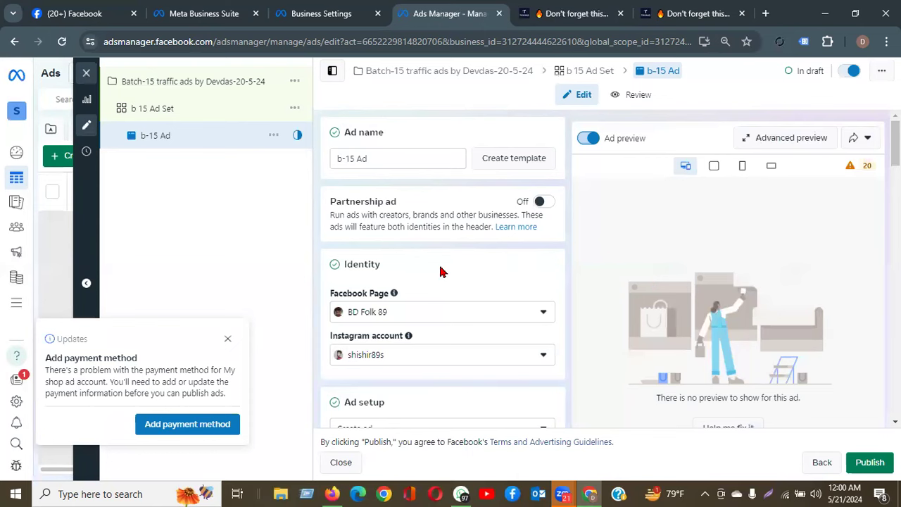
- Review the ad's format, primary text, headline, description, call to action and info labels
scroll(440, 272, "down", 5)
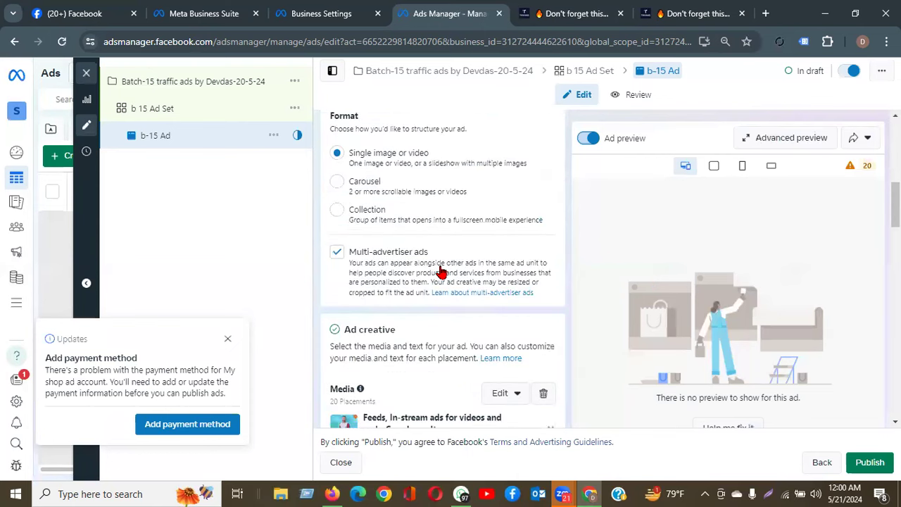
scroll(440, 273, "down", 5)
scroll(440, 272, "down", 2)
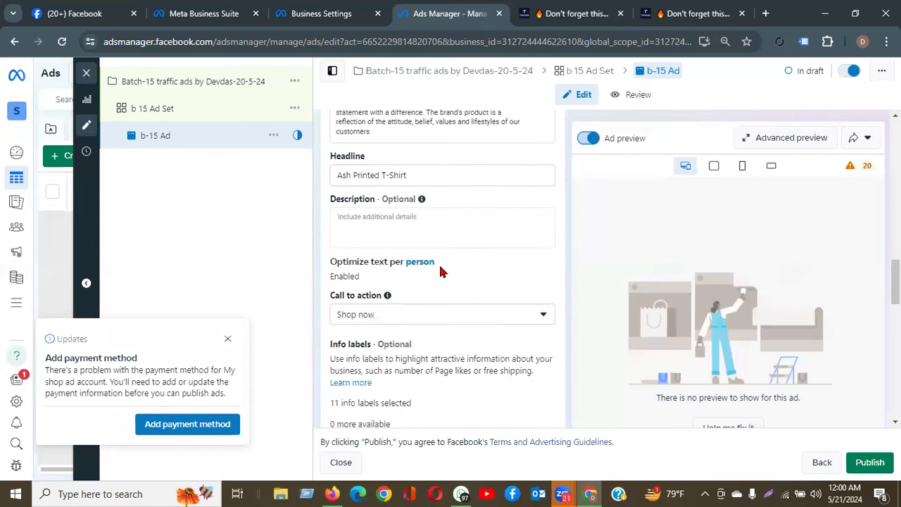
scroll(435, 300, "up", 2)
left_click(530, 299)
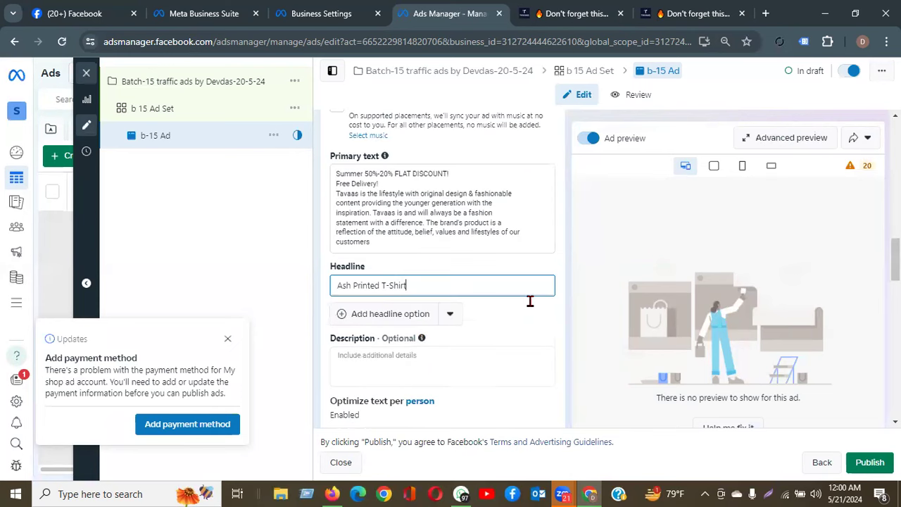
scroll(553, 328, "down", 4)
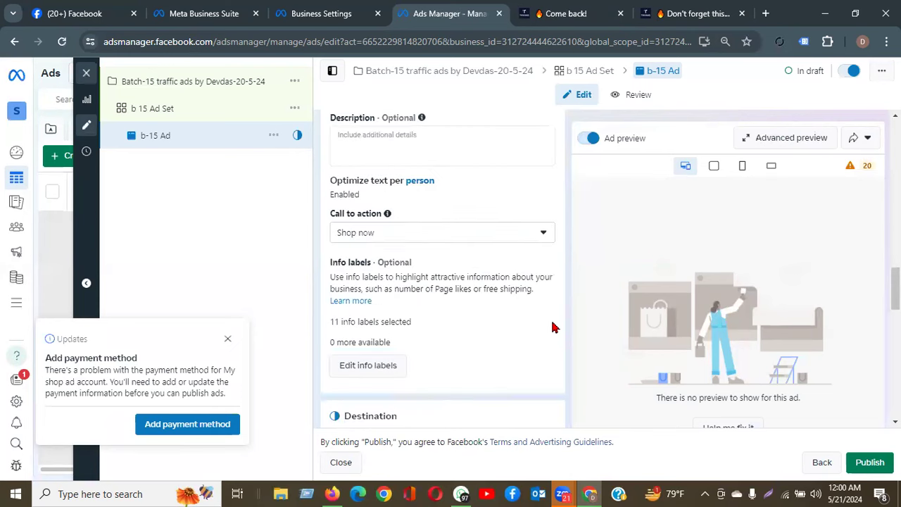
scroll(553, 327, "down", 2)
scroll(461, 287, "up", 2)
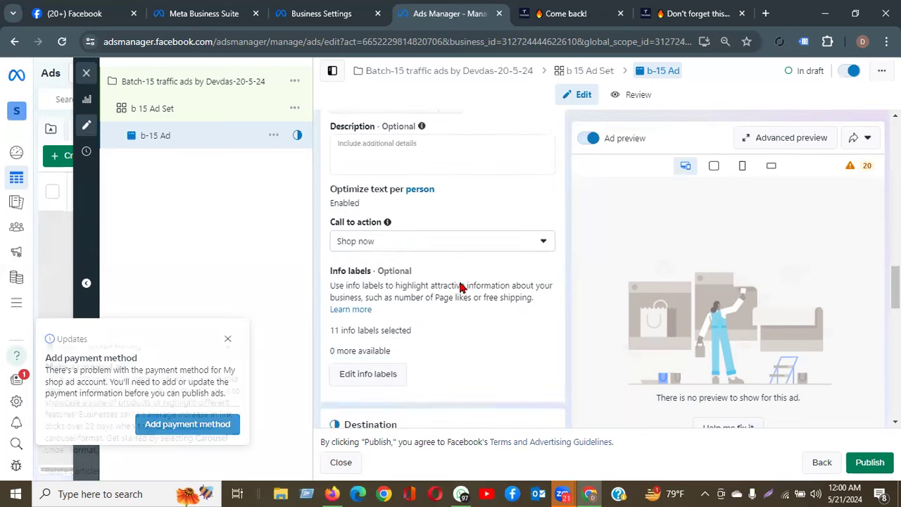
scroll(399, 239, "up", 2)
scroll(399, 348, "down", 2)
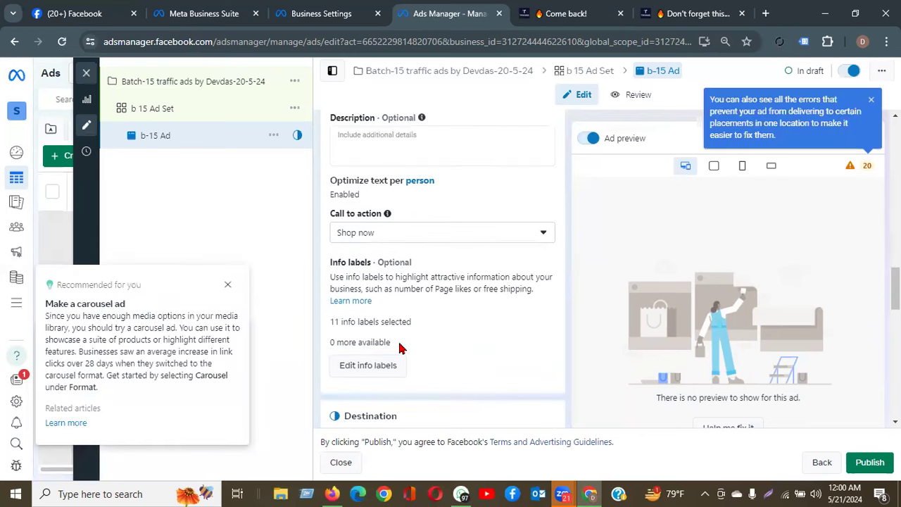
- Set the destination's website URL to the Ash Printed T-Shirt product page address copied from the Tavaas store
scroll(418, 327, "down", 2)
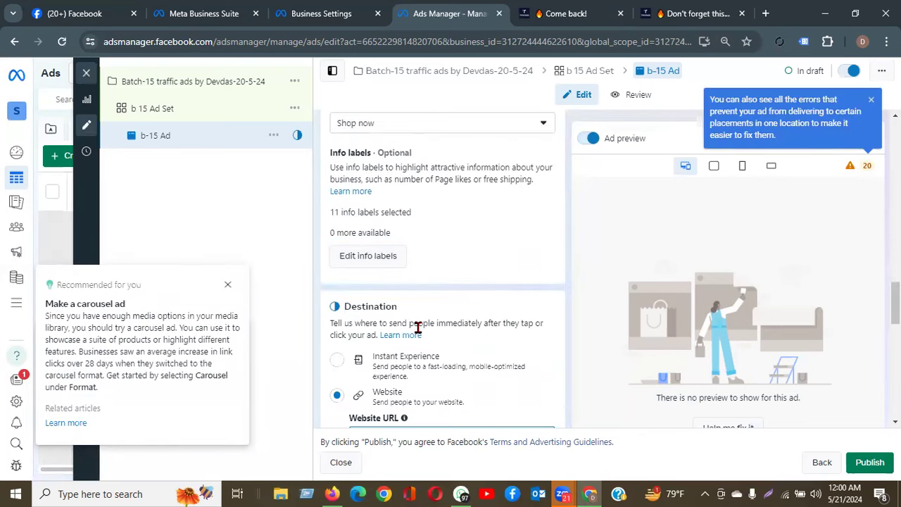
scroll(418, 327, "down", 2)
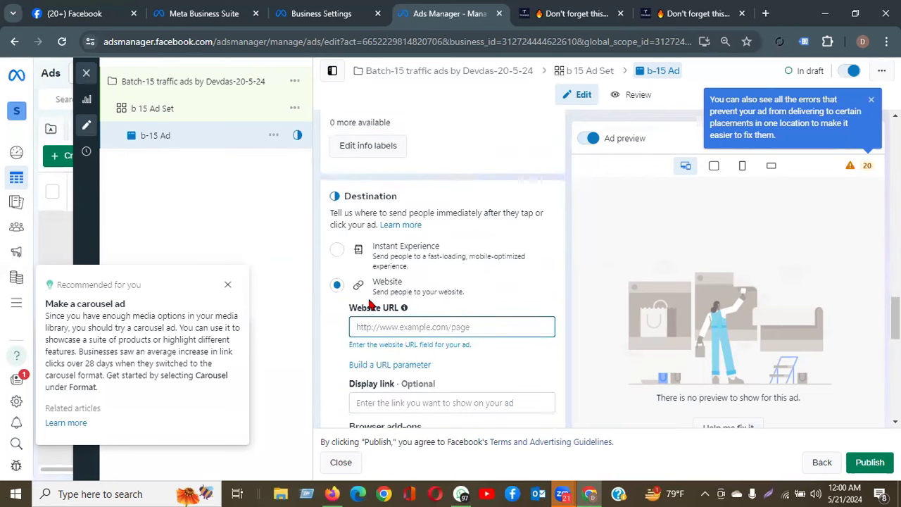
left_click(421, 326)
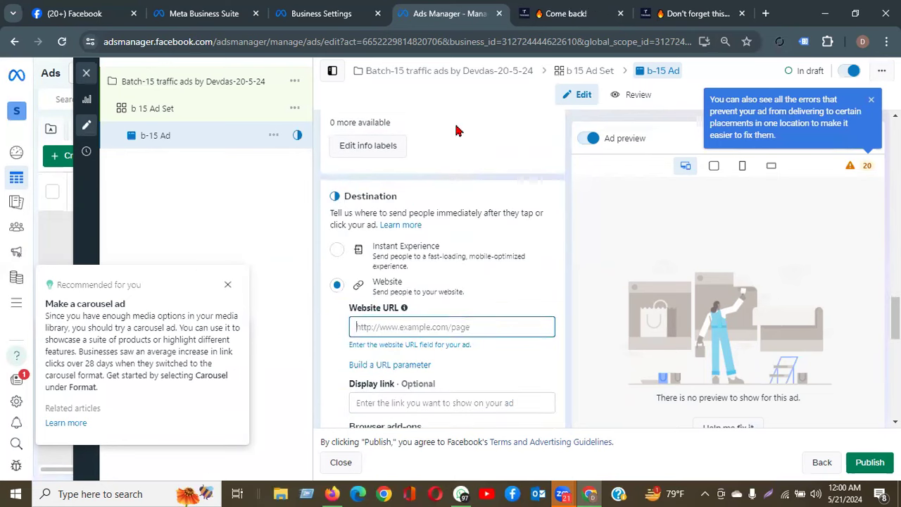
left_click(702, 13)
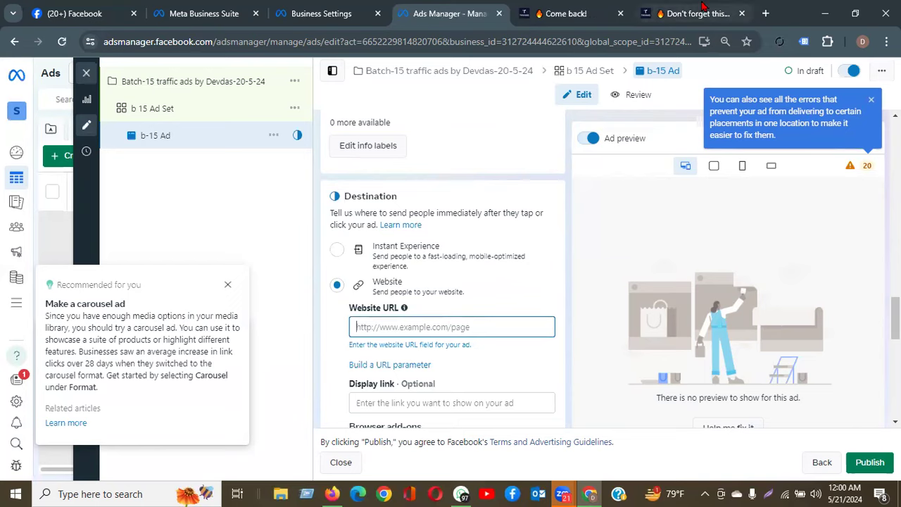
scroll(568, 222, "up", 9)
key("ctrl+a")
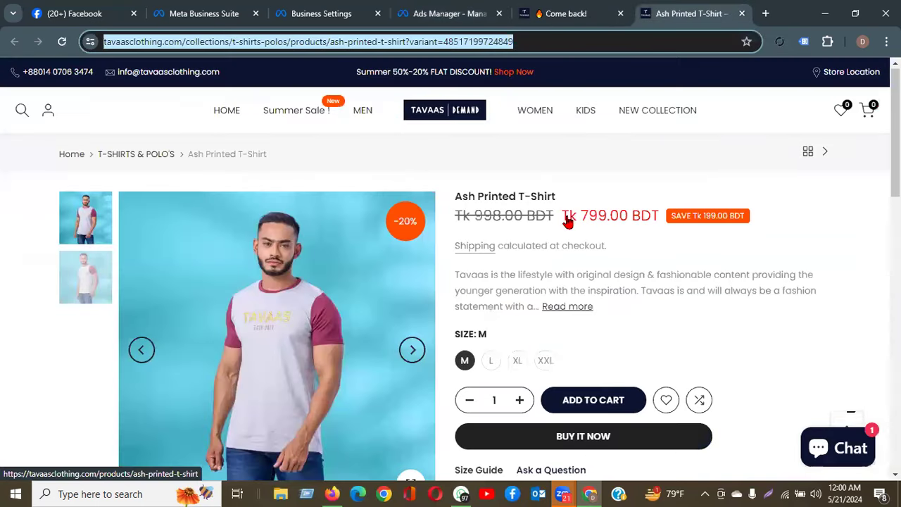
right_click(352, 44)
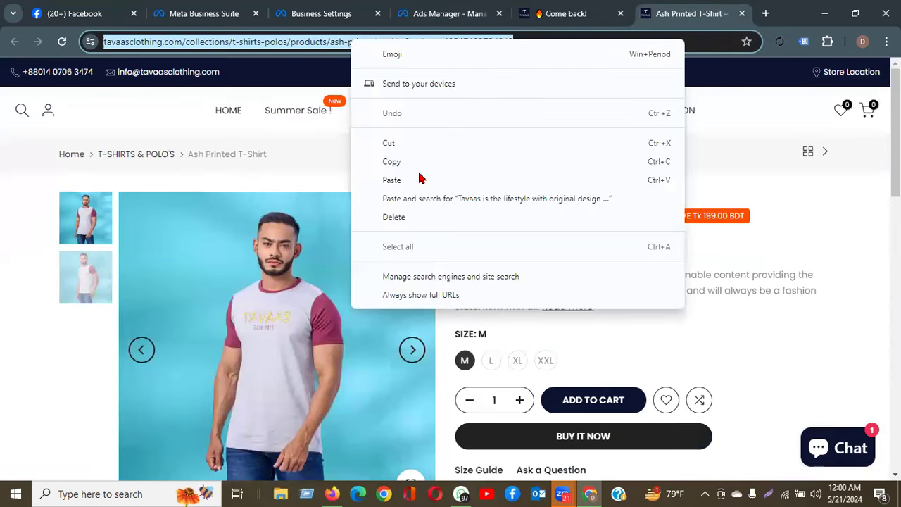
left_click(421, 159)
left_click(451, 13)
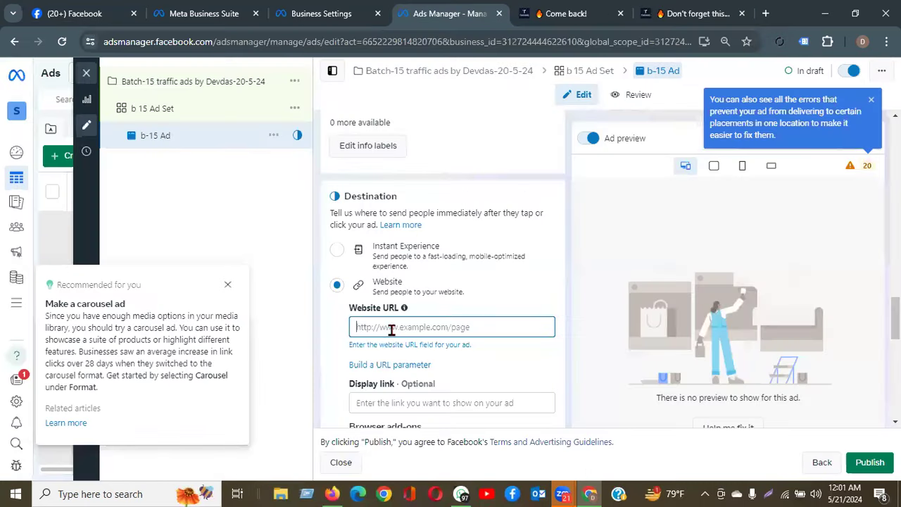
key("ctrl+v")
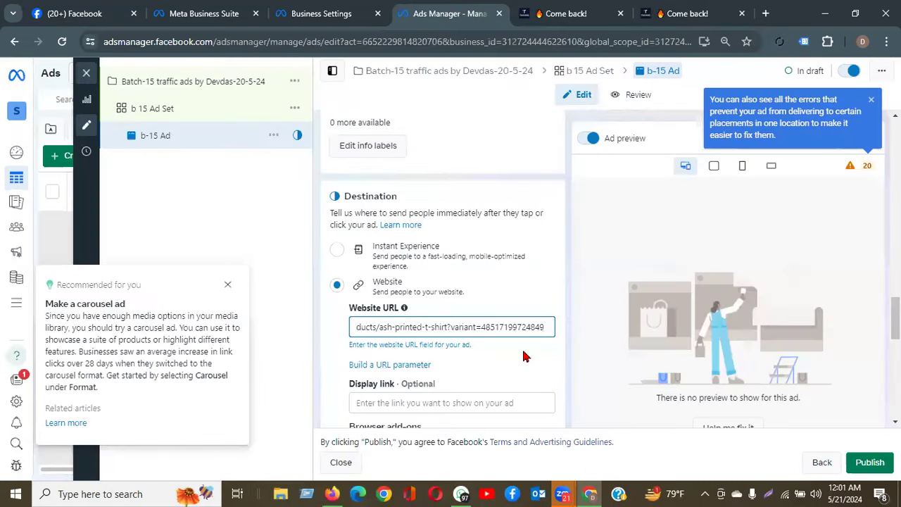
left_click(445, 354)
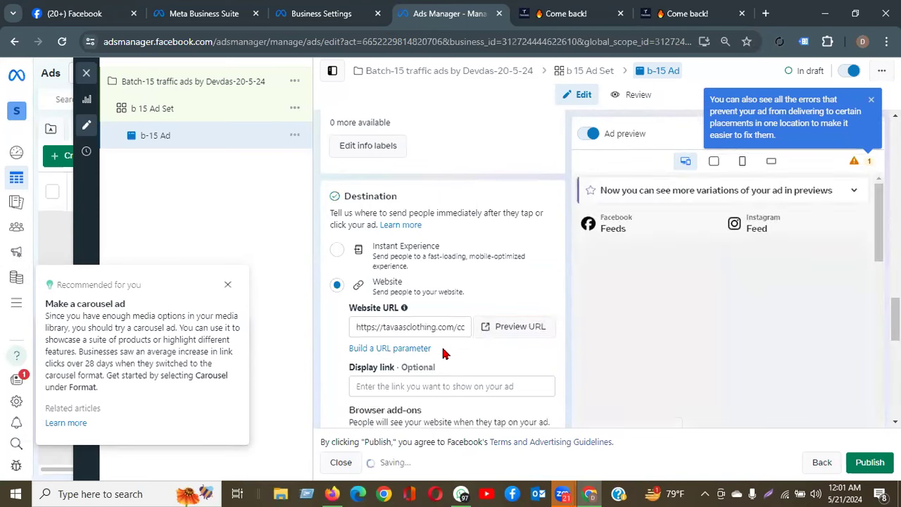
- Examine the ad preview across the Facebook and Instagram feeds and stories, including its text, headline and Shop now button
scroll(440, 272, "down", 2)
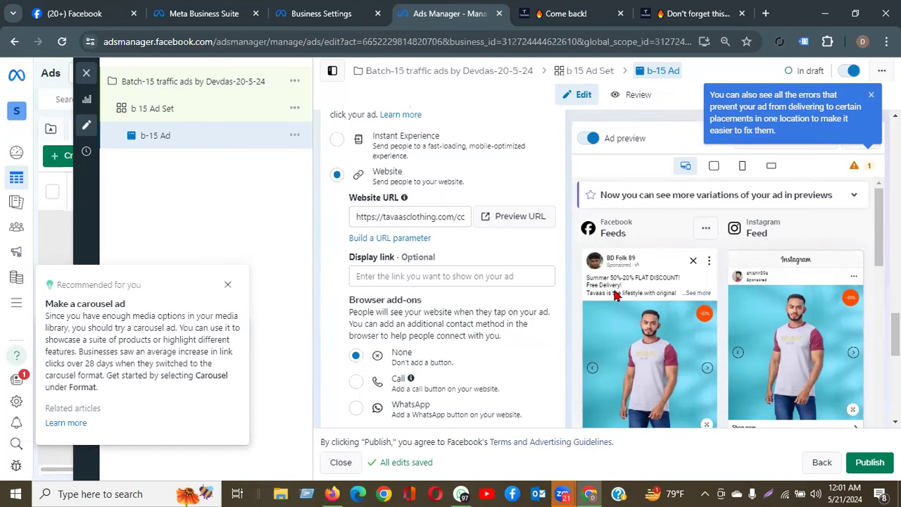
scroll(403, 278, "up", 1)
scroll(403, 278, "up", 1)
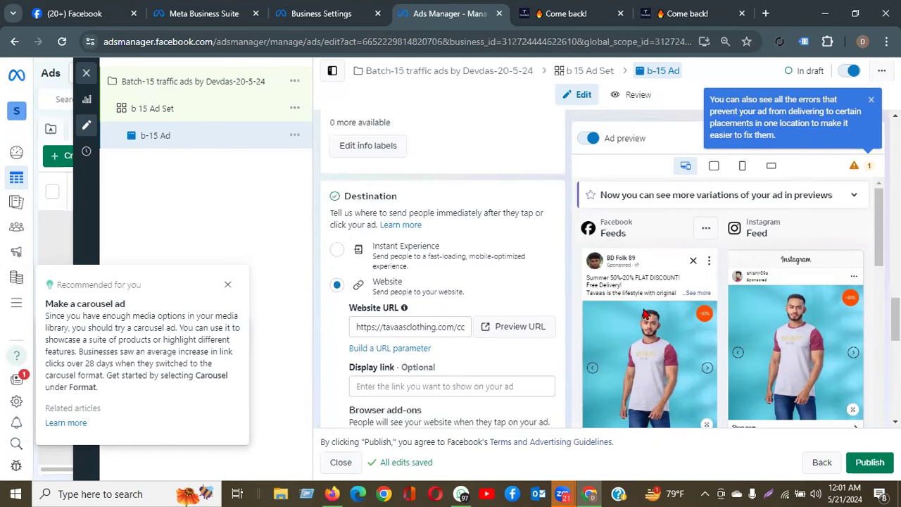
scroll(676, 322, "down", 6)
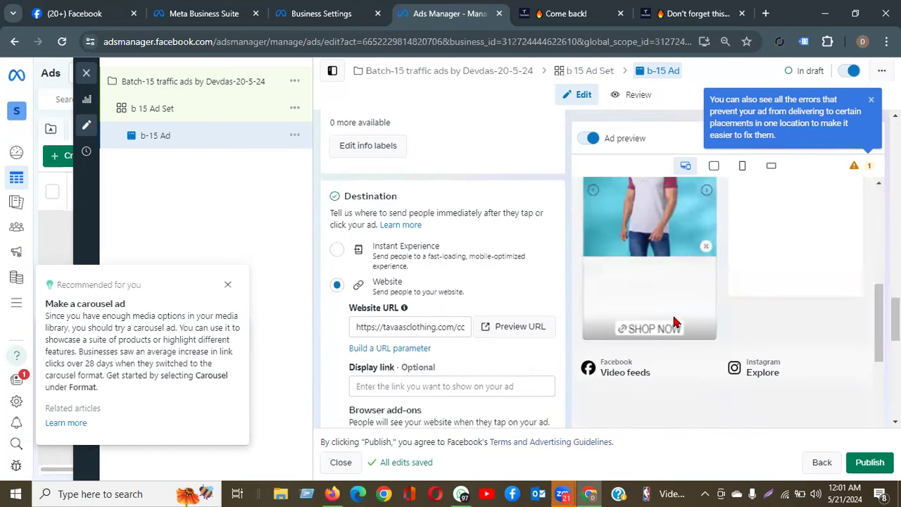
scroll(611, 242, "up", 3)
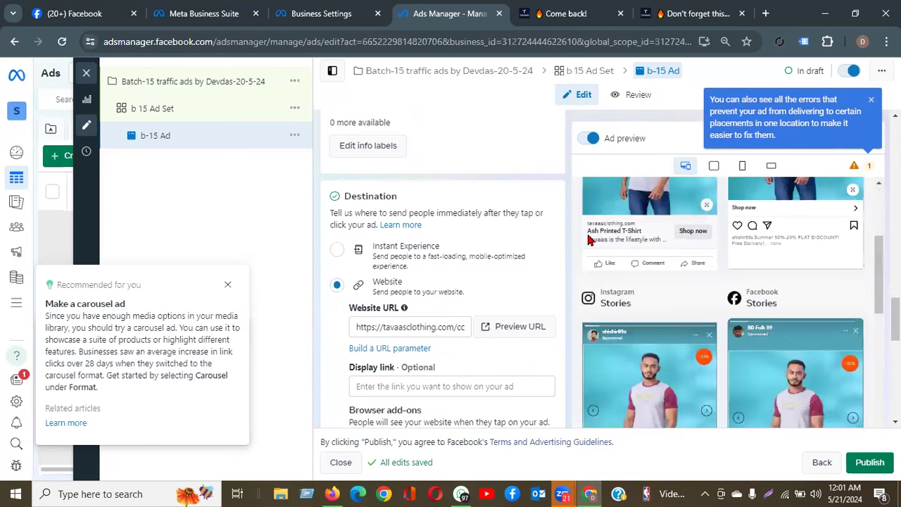
scroll(705, 288, "up", 2)
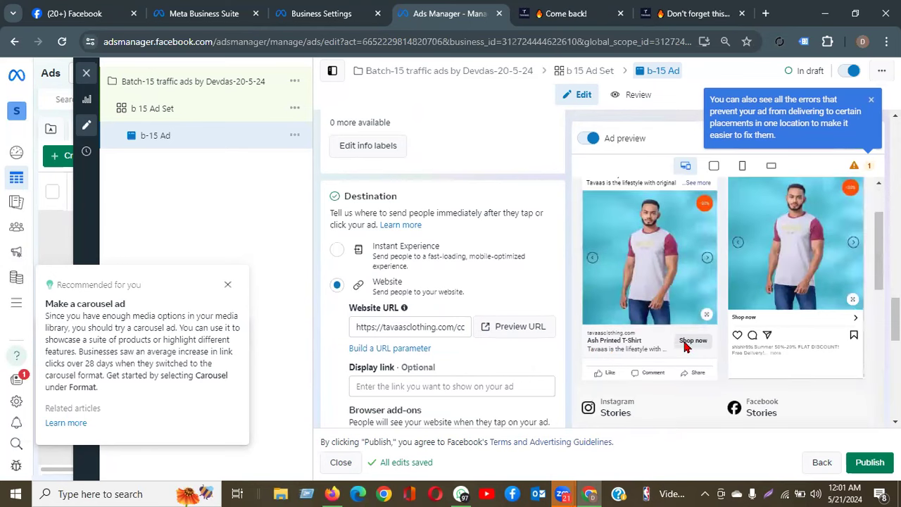
- Compare the ad's website URL with the Ash Printed T-Shirt product page on the Tavaas store
left_click(398, 326)
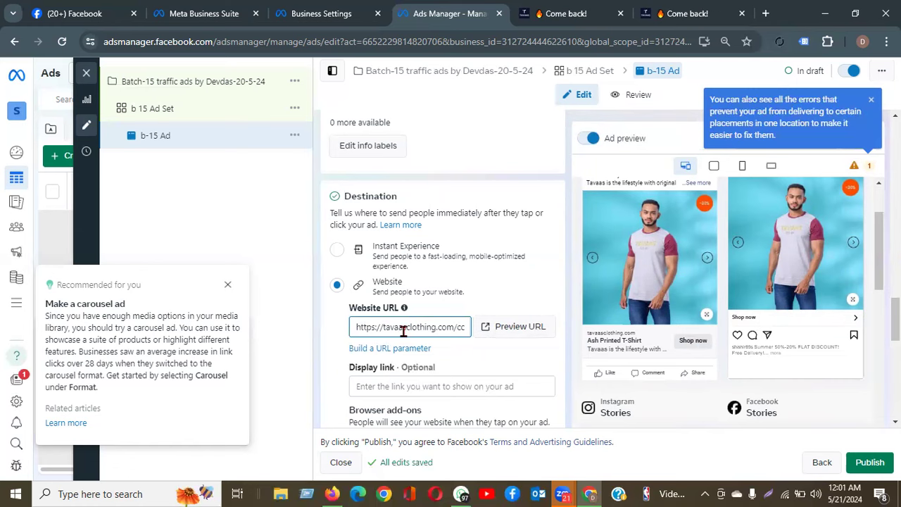
left_click(659, 8)
scroll(465, 324, "down", 3)
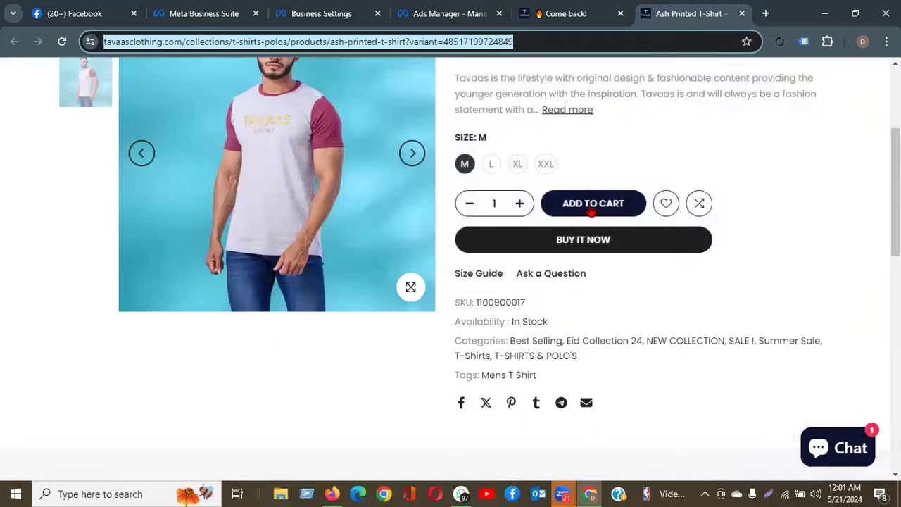
left_click(461, 9)
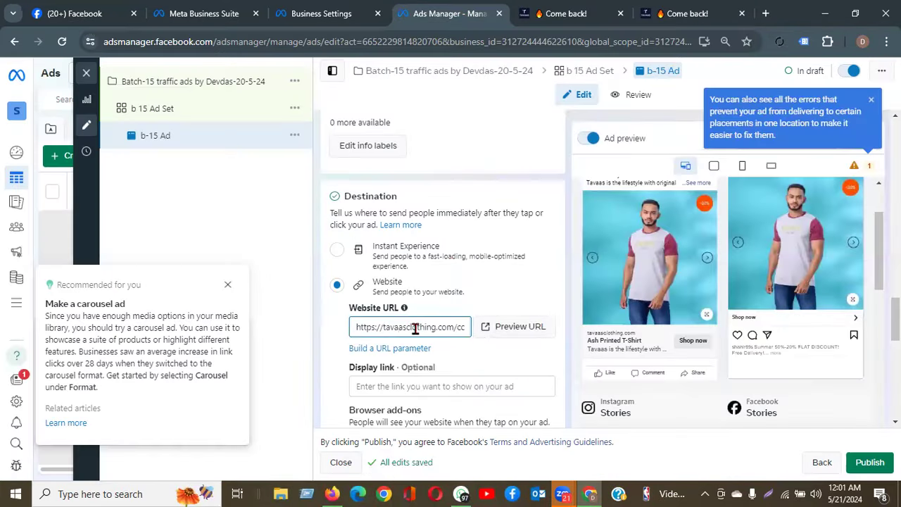
- Review the ad's optional display link, browser add-ons, other destination choices, languages and tracking settings
left_click(405, 386)
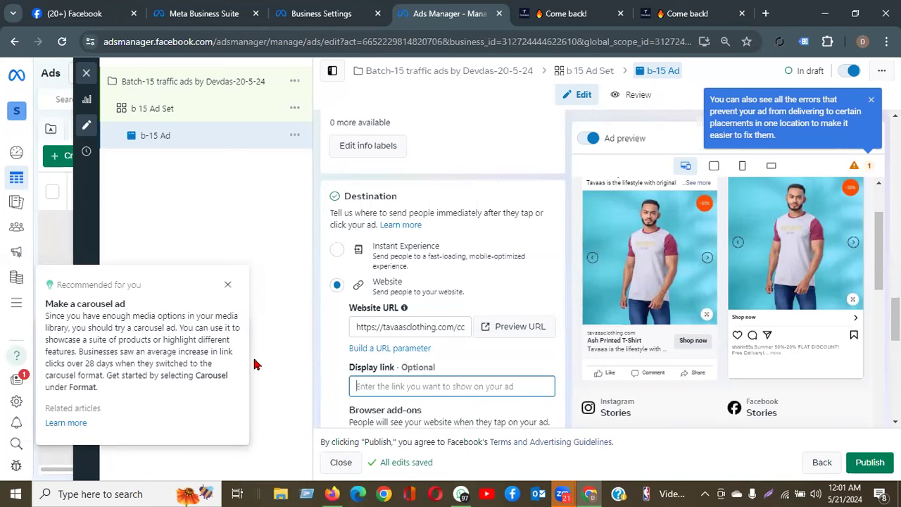
scroll(402, 322, "down", 2)
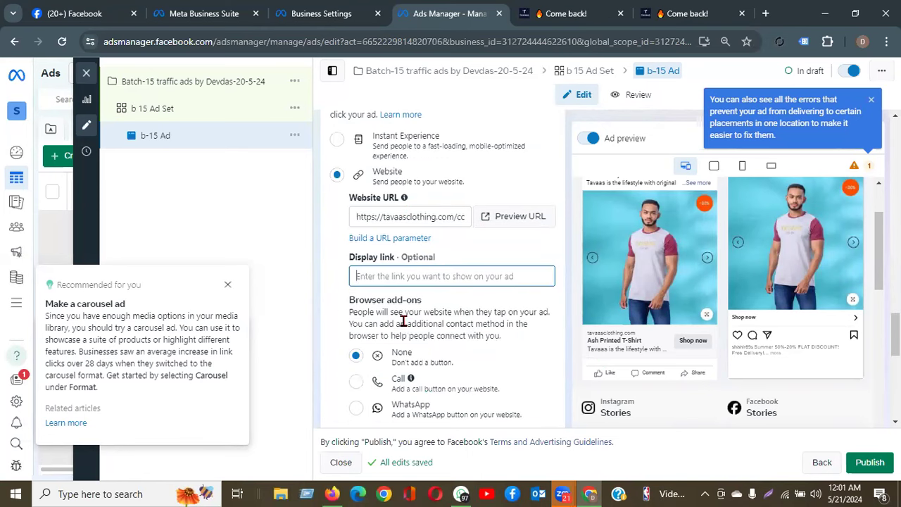
scroll(430, 253, "down", 2)
scroll(435, 255, "down", 2)
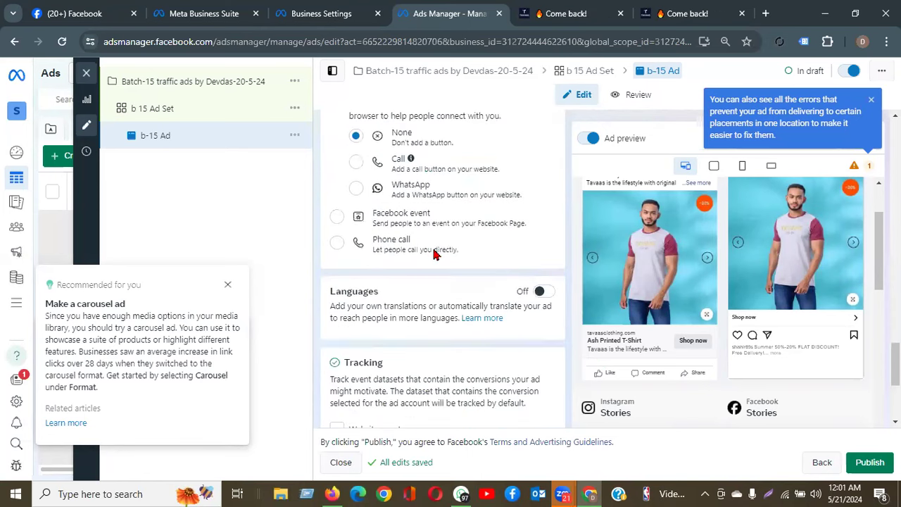
scroll(433, 255, "down", 2)
scroll(434, 255, "down", 2)
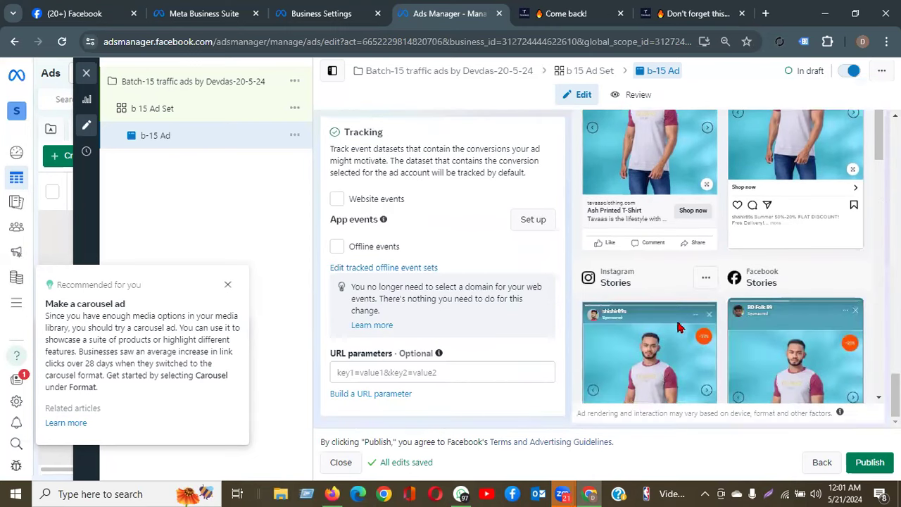
scroll(700, 350, "up", 5)
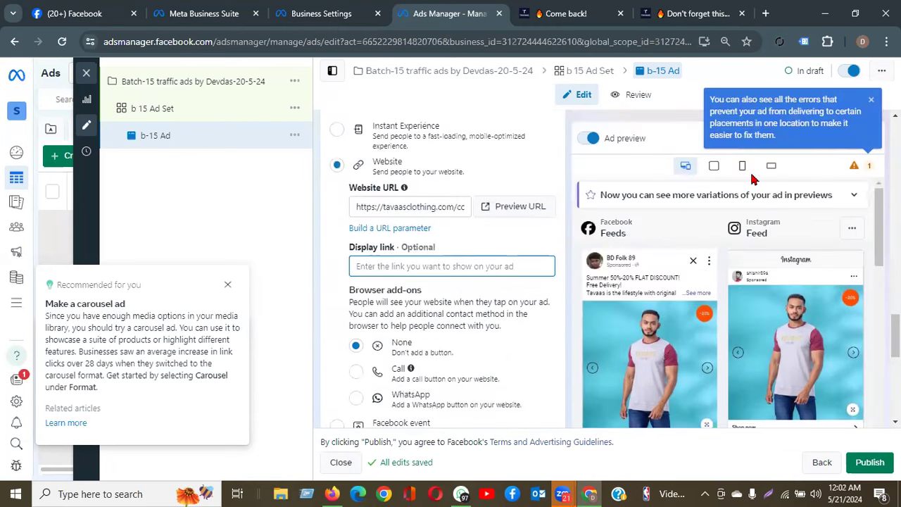
- Dismiss the preview tip and examine the feed, stories and video feed variations in the advanced preview
left_click(872, 102)
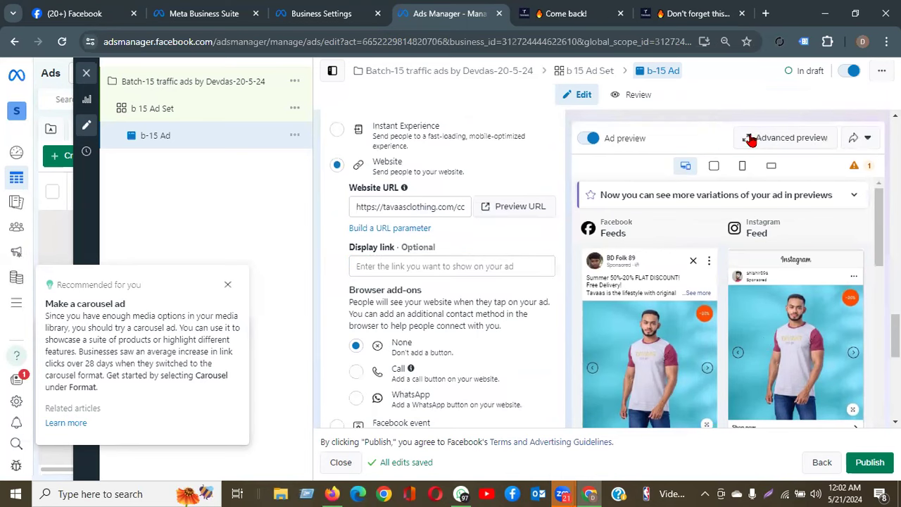
left_click(759, 139)
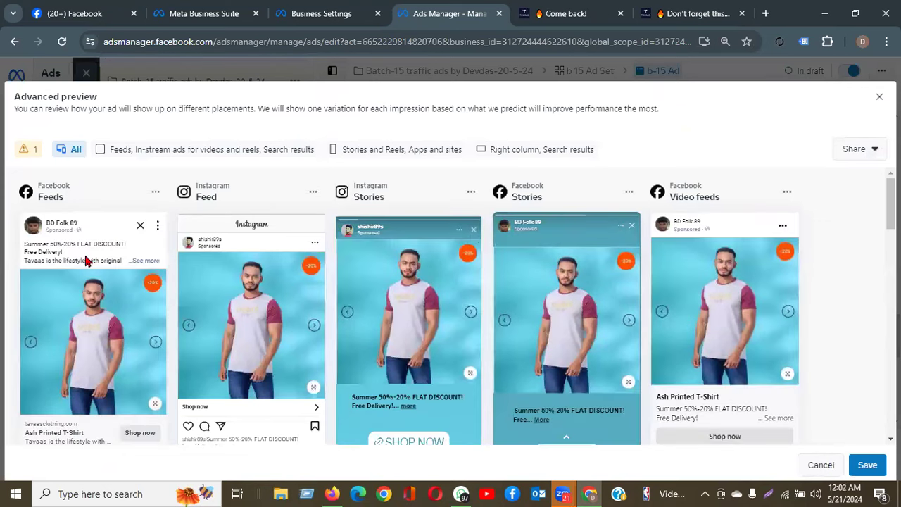
scroll(99, 307, "down", 4)
scroll(130, 305, "up", 4)
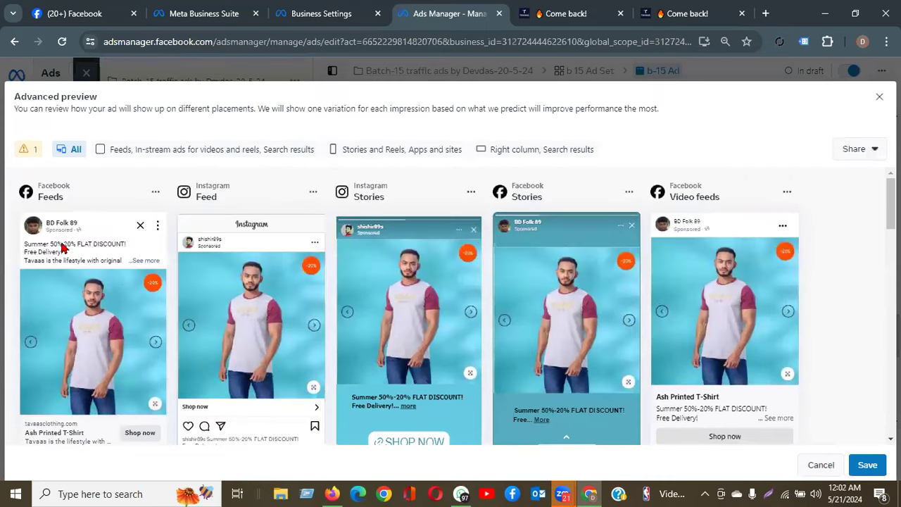
scroll(61, 228, "down", 2)
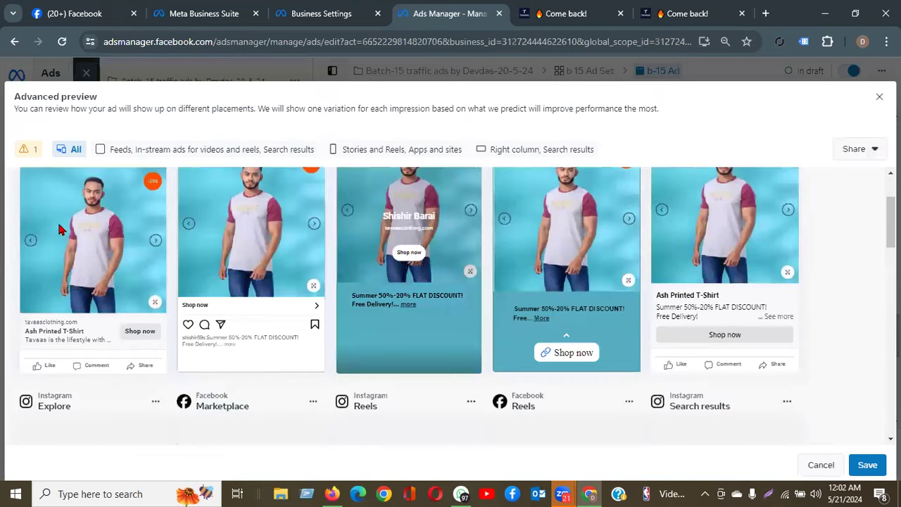
scroll(167, 319, "up", 2)
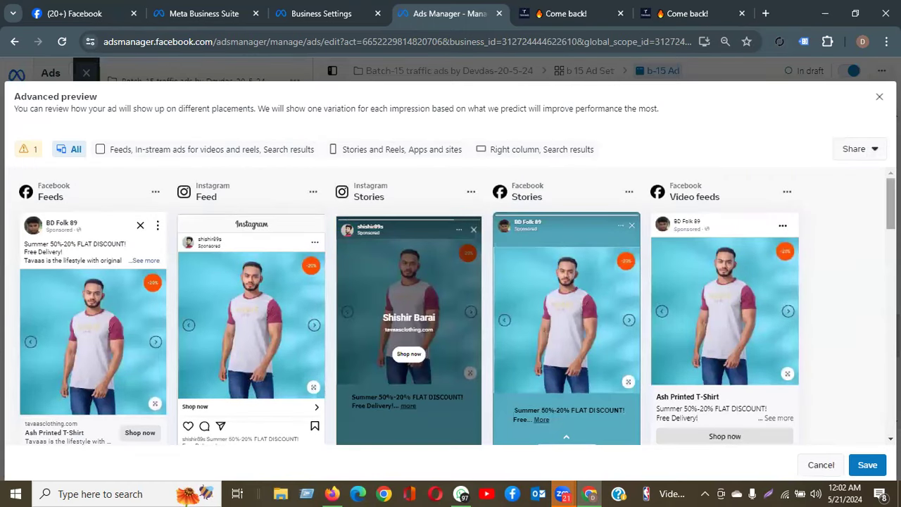
scroll(79, 212, "down", 1)
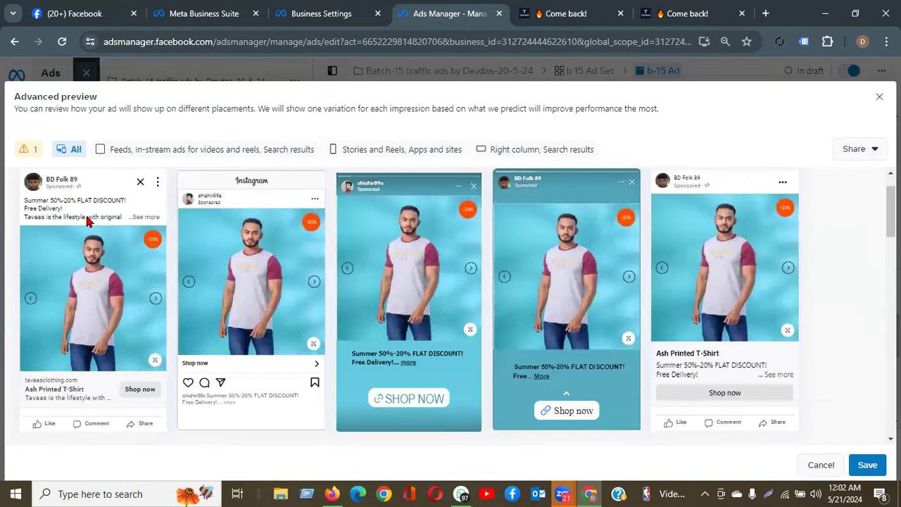
scroll(49, 226, "up", 1)
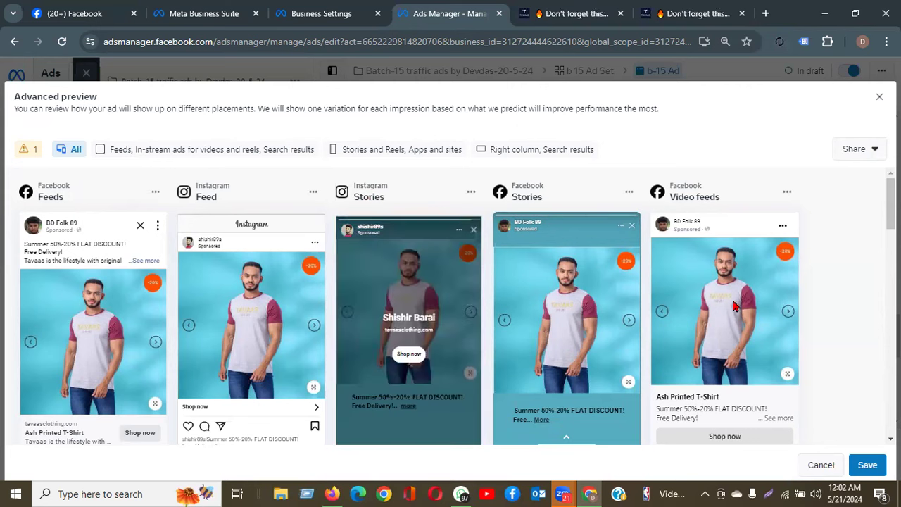
- Inspect how the ad looks in Instagram Explore, Facebook Marketplace, Instagram and Facebook Reels, and Instagram search results
scroll(734, 306, "down", 3)
scroll(157, 282, "down", 2)
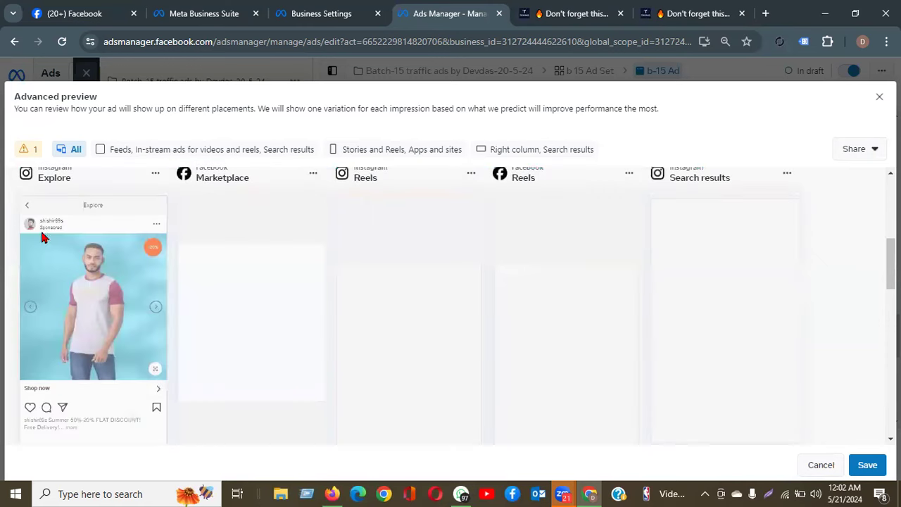
scroll(69, 271, "up", 1)
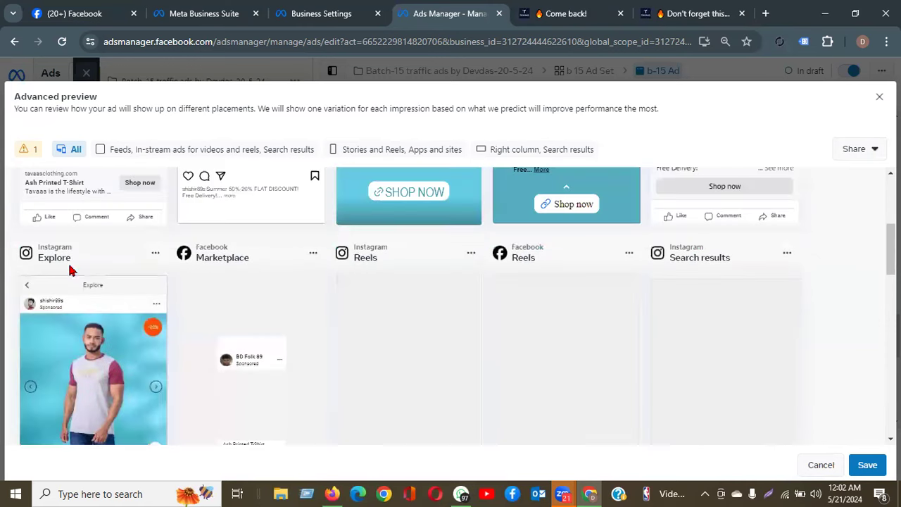
scroll(352, 300, "up", 1)
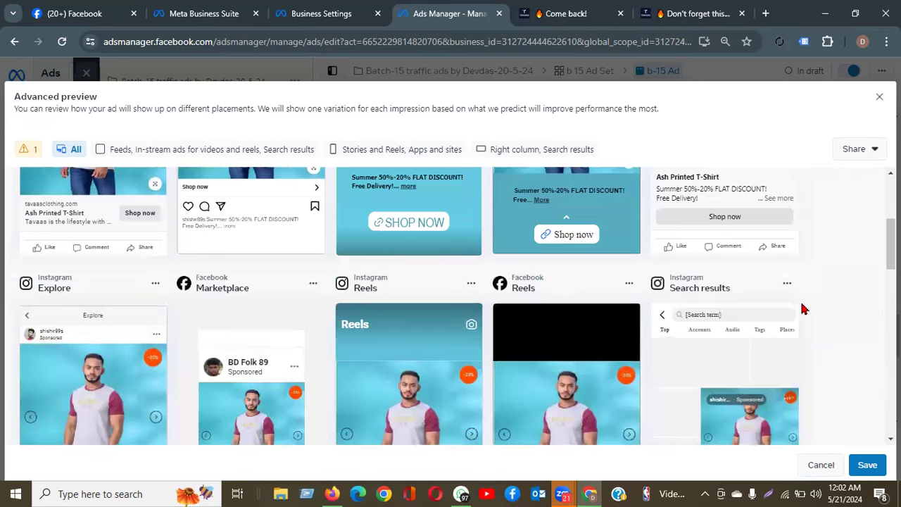
- Examine the previews for Instagram Explore home, Audience Network, Messenger inbox, Messenger stories and Ads on Facebook Reels
scroll(805, 308, "down", 2)
scroll(805, 308, "down", 4)
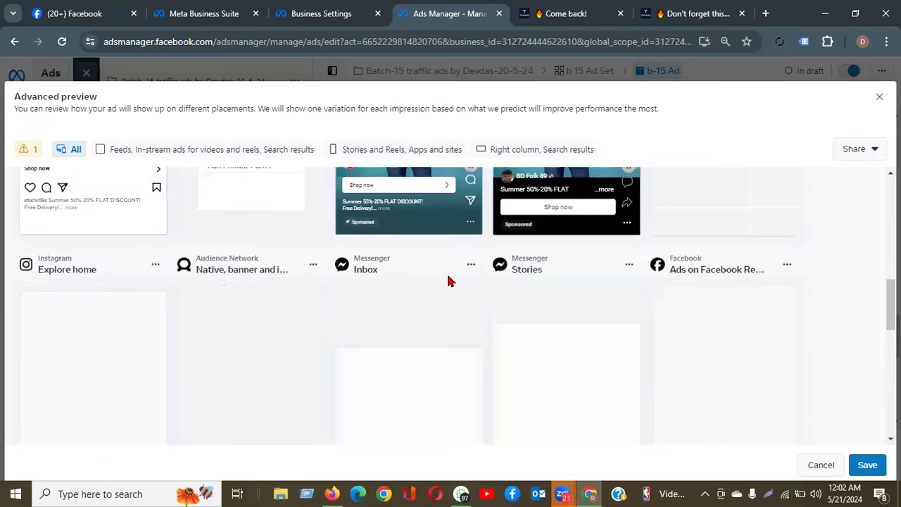
scroll(394, 338, "down", 2)
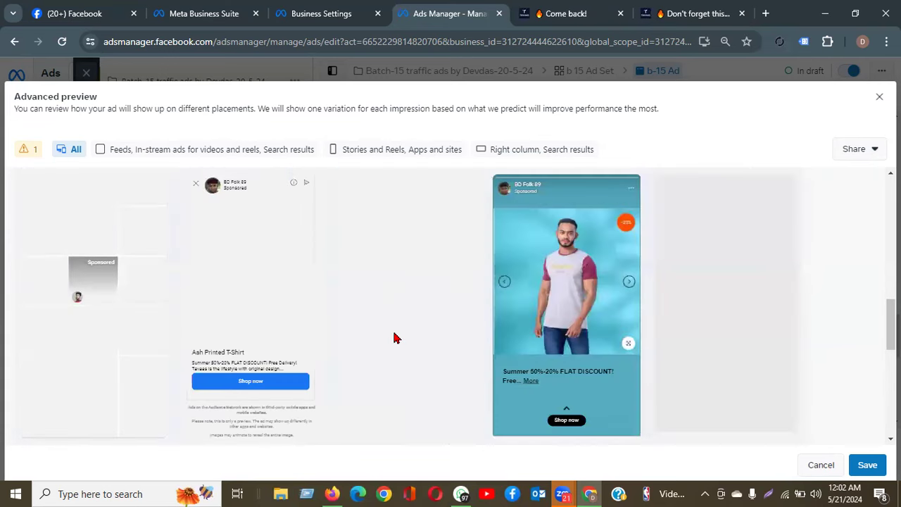
scroll(395, 338, "up", 2)
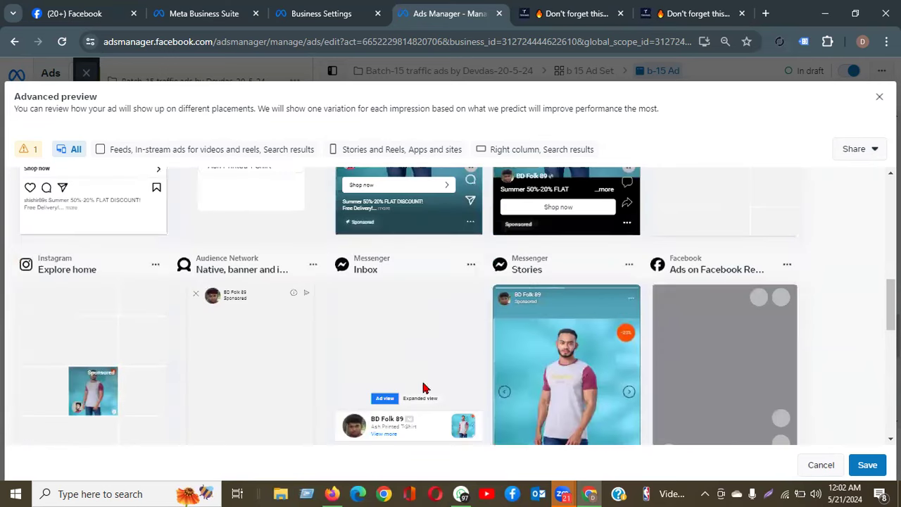
scroll(430, 387, "down", 2)
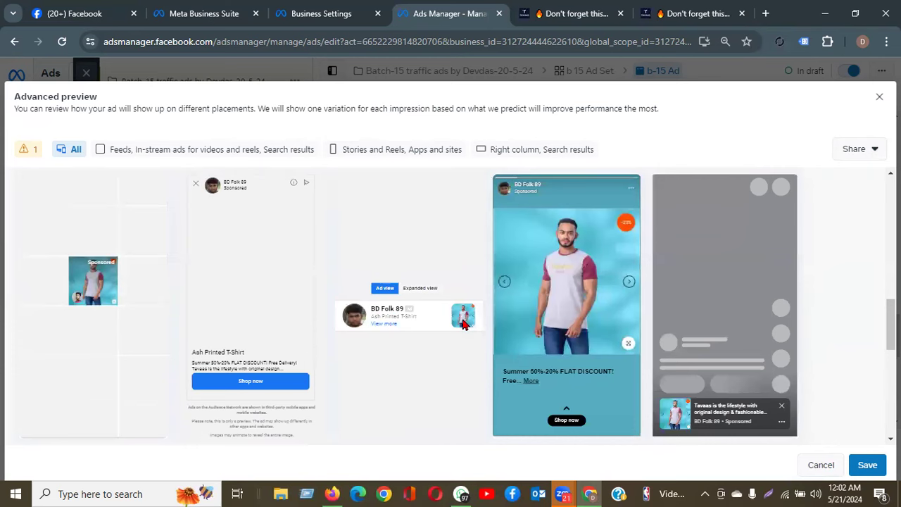
scroll(497, 325, "up", 2)
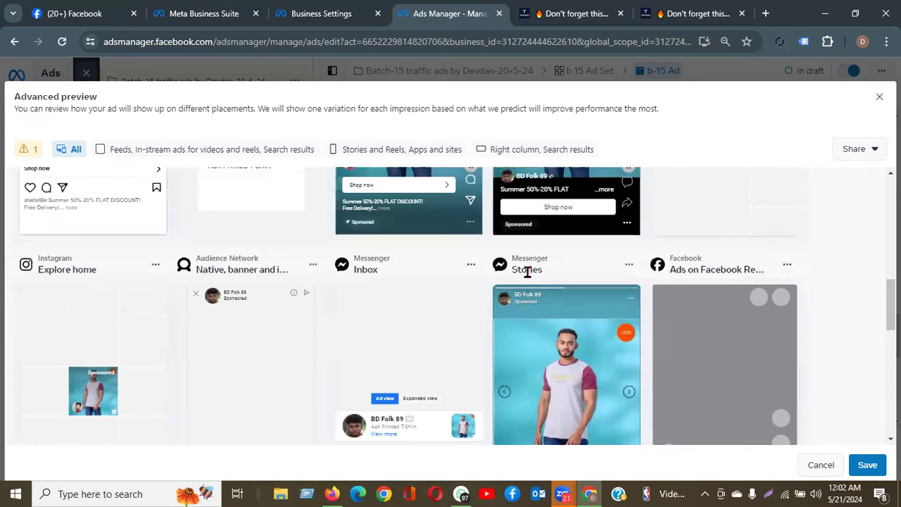
scroll(570, 282, "down", 2)
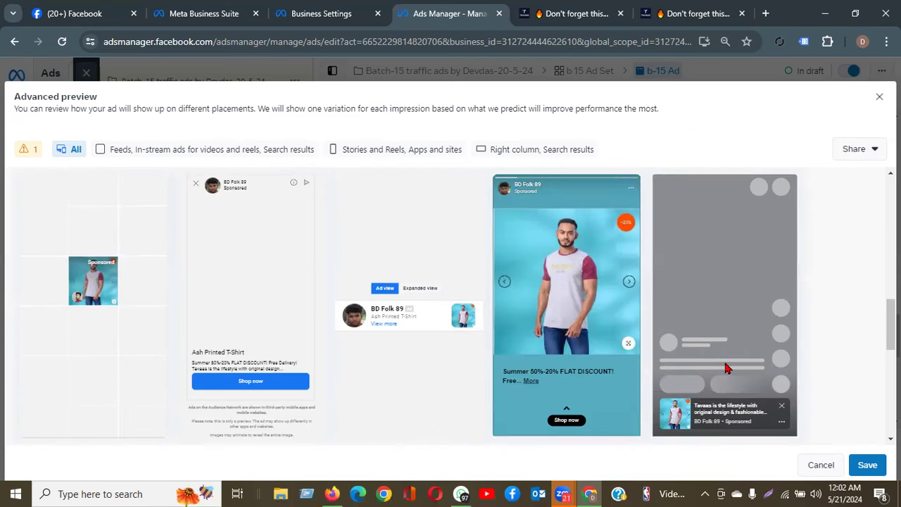
scroll(706, 286, "up", 2)
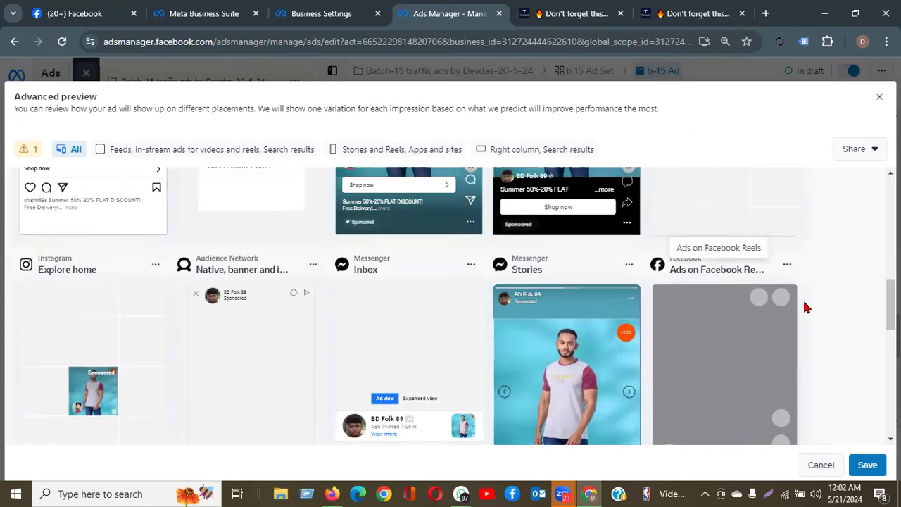
scroll(690, 261, "down", 2)
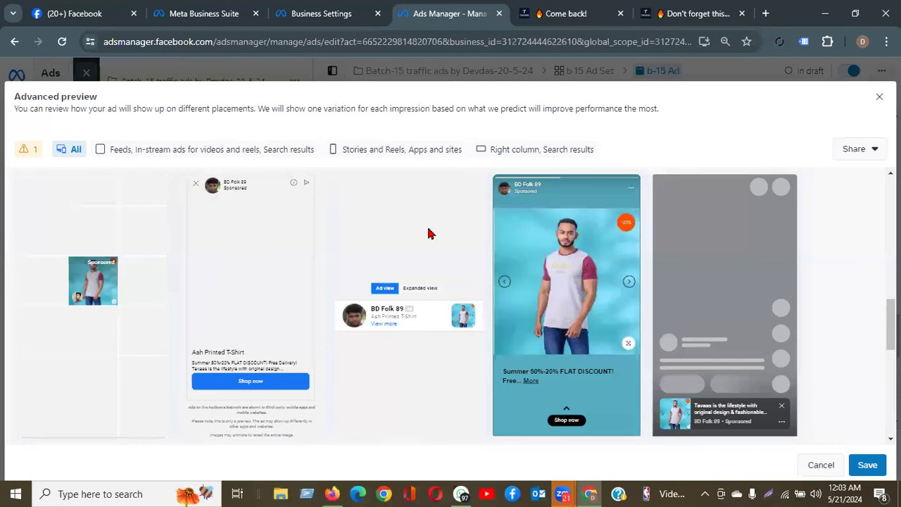
- Examine the placement format templates for Instagram Stories and Facebook Stories
scroll(431, 234, "down", 2)
scroll(433, 238, "down", 4)
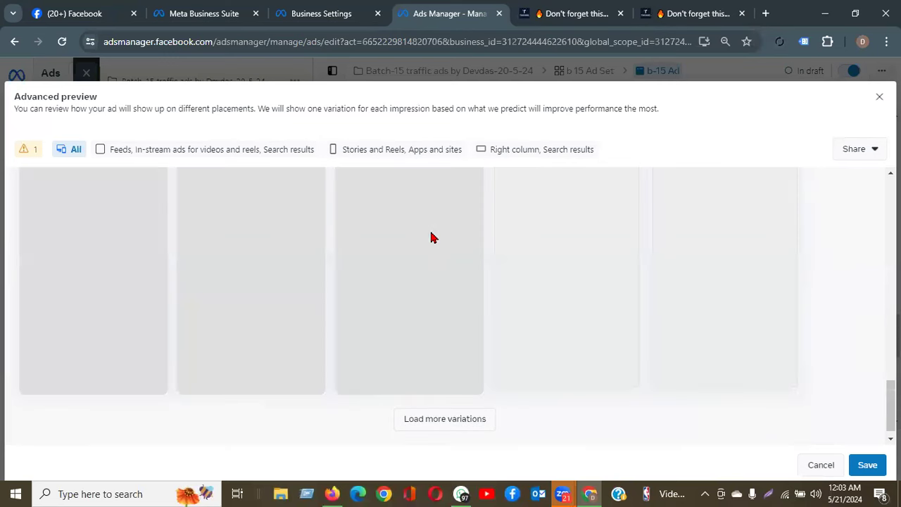
scroll(442, 256, "up", 3)
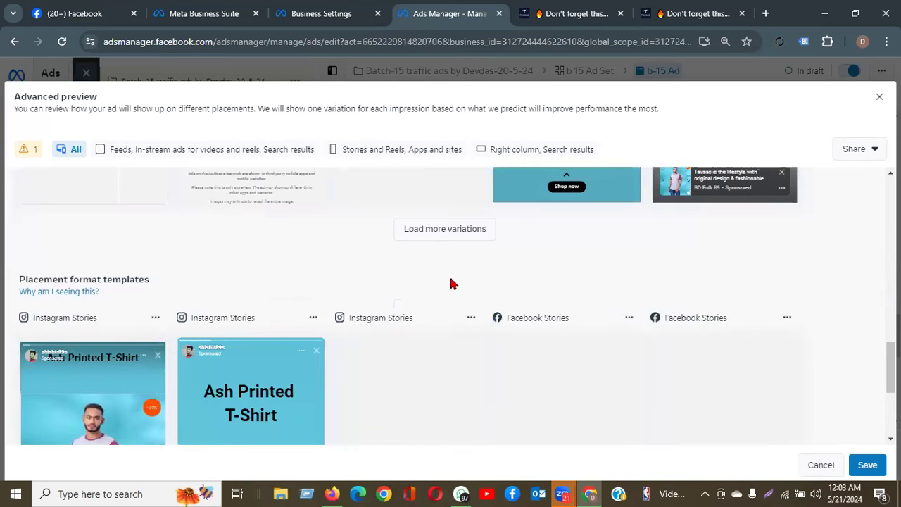
scroll(418, 330, "down", 2)
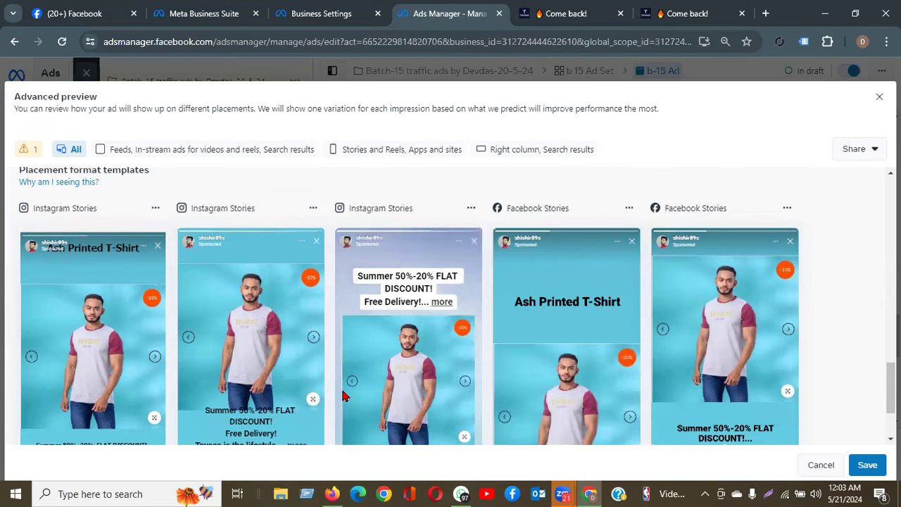
scroll(427, 338, "down", 1)
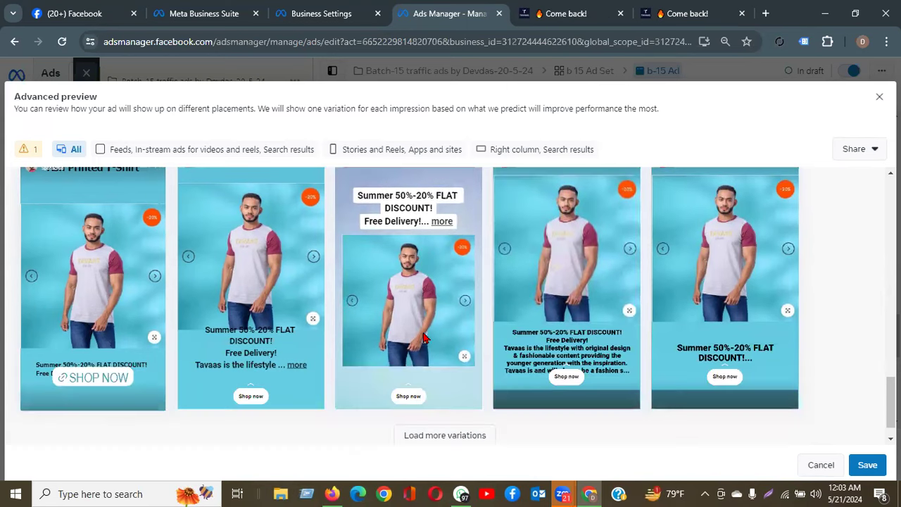
scroll(592, 207, "down", 1)
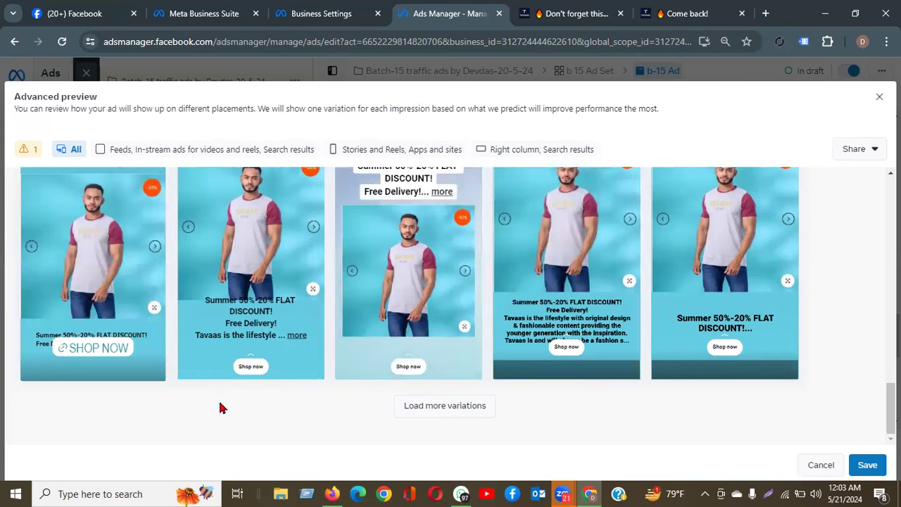
scroll(356, 364, "down", 3)
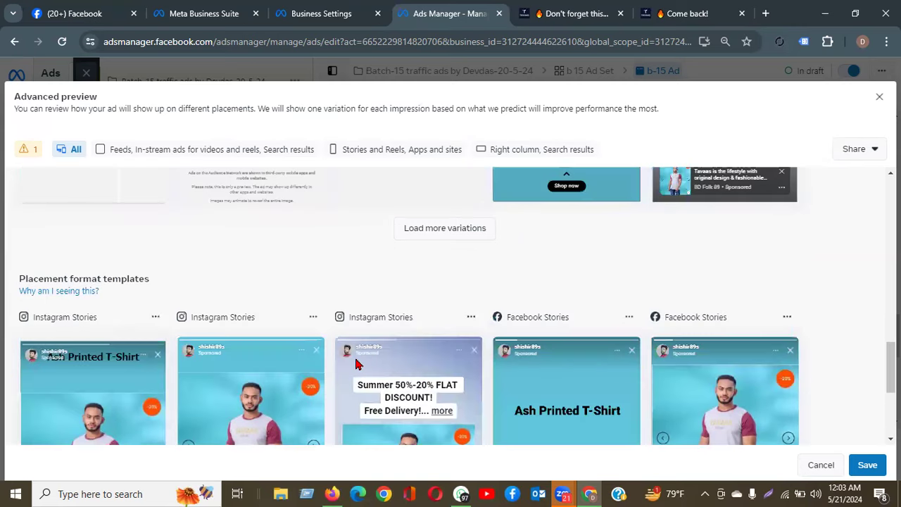
scroll(355, 364, "down", 5)
- Recheck the Facebook and Instagram feed and stories variations, and close the advanced preview
scroll(355, 364, "up", 10)
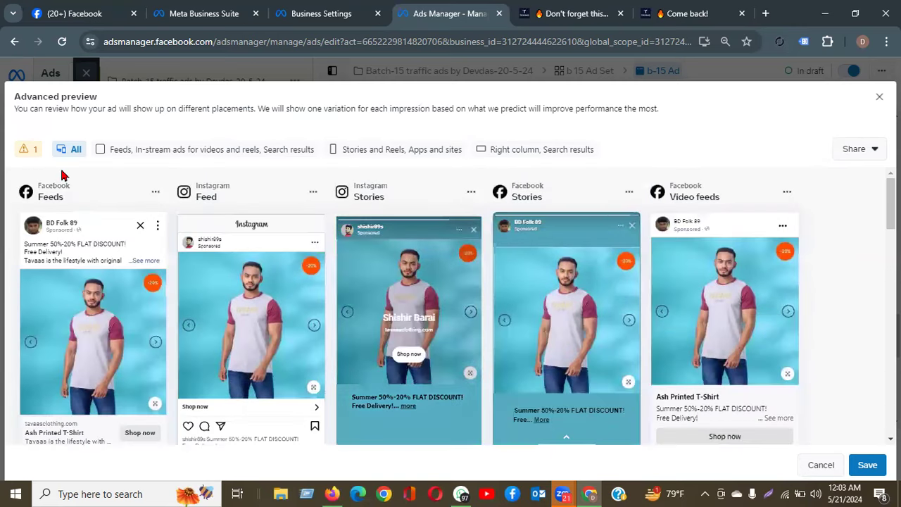
scroll(62, 175, "down", 2)
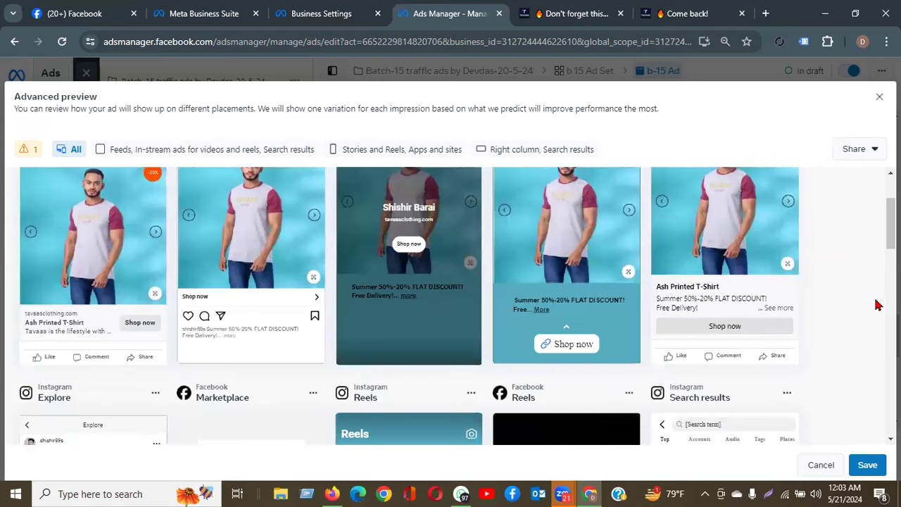
scroll(409, 307, "up", 2)
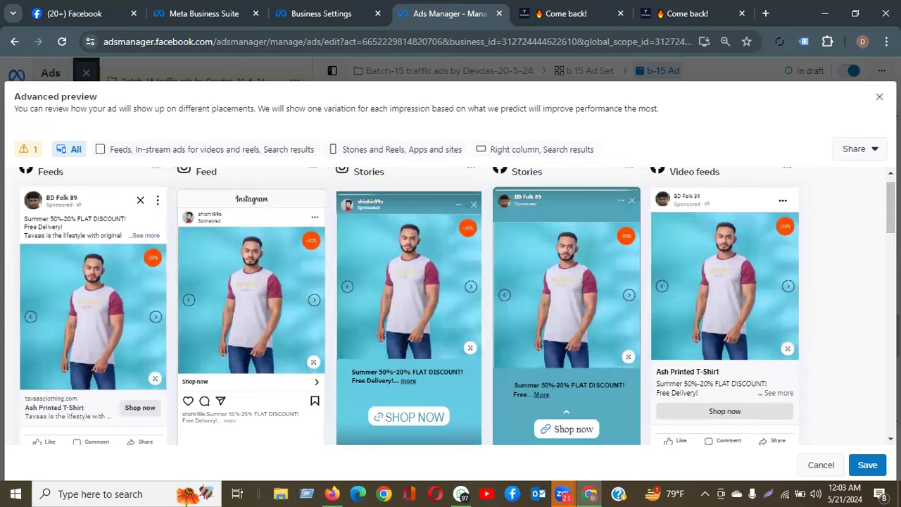
scroll(56, 216, "up", 1)
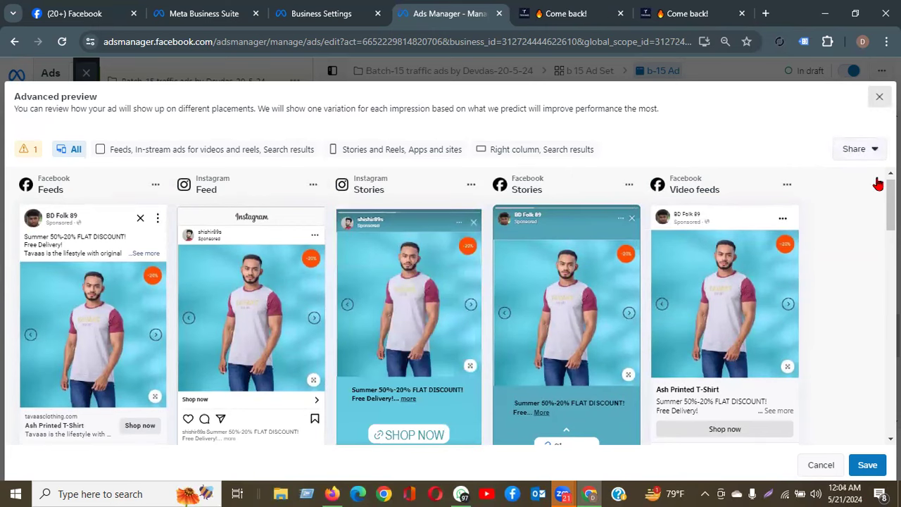
left_click(880, 96)
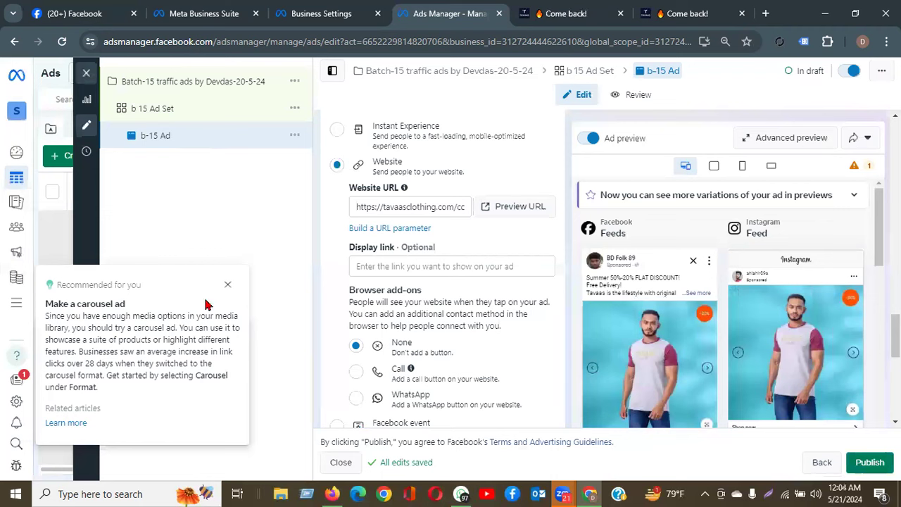
- Dismiss the ad recommendations card and the payment method notice in the ad editor
left_click(863, 462)
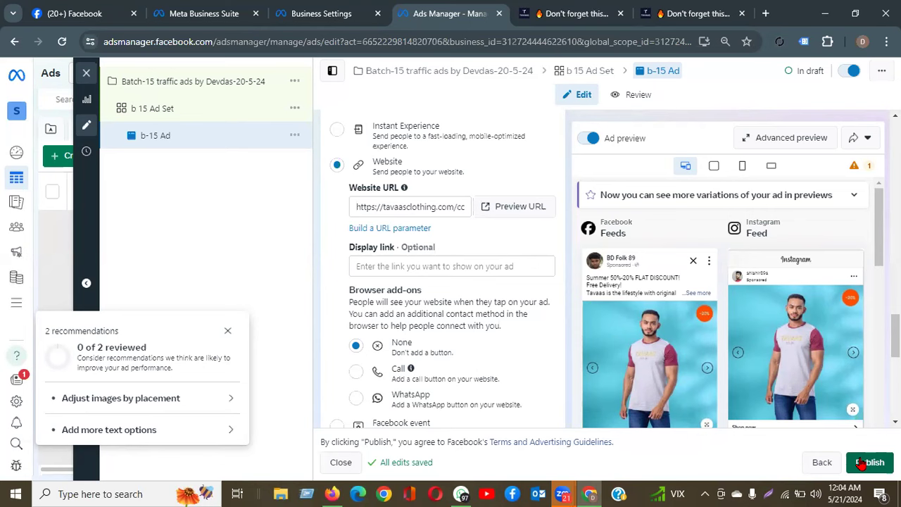
left_click(228, 331)
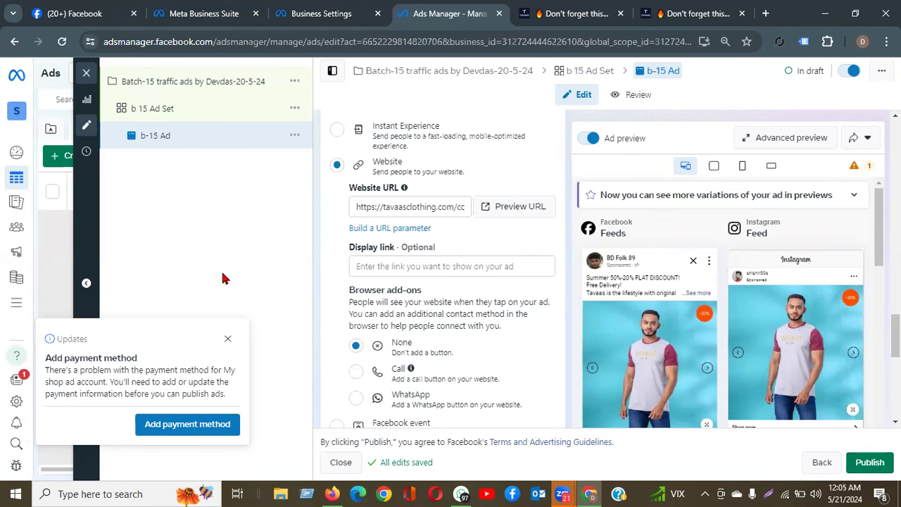
left_click(228, 338)
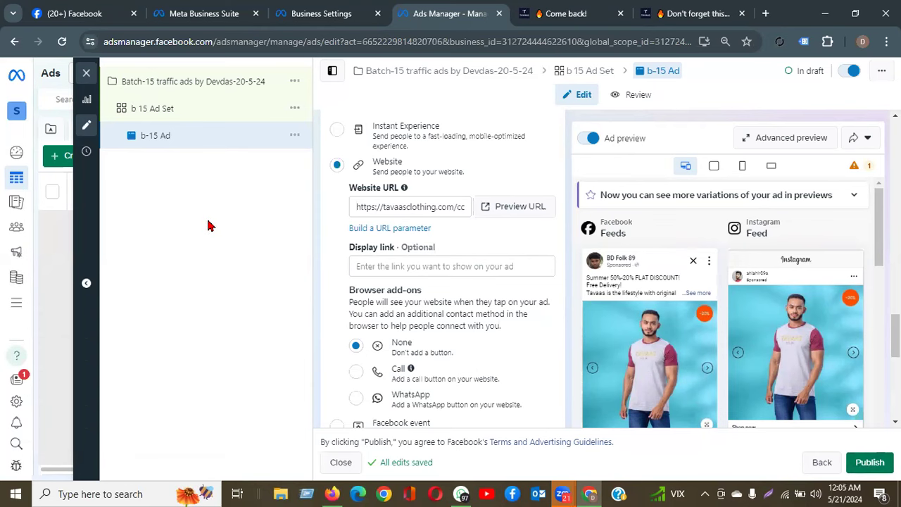